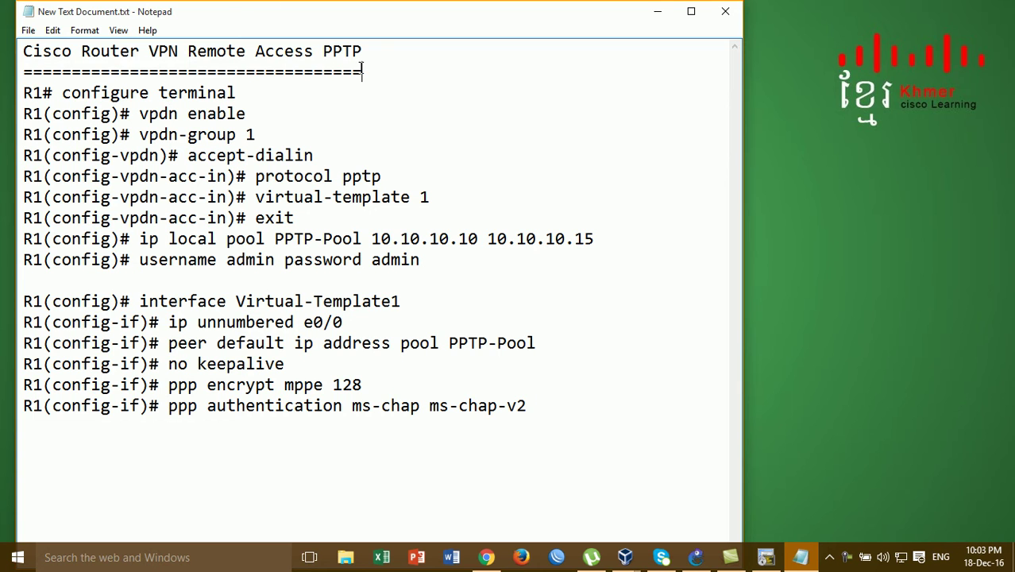
# - Point out the vpdn, vpdn-group 1, ip unnumbered and exit lines in the PPTP notes
pyautogui.click(75, 153)
pyautogui.click(151, 153)
pyautogui.click(290, 323)
pyautogui.click(273, 140)
pyautogui.click(321, 221)
pyautogui.click(356, 280)
# - Minimize the PPTP command notes and bring the GNS3 lab topology back on screen
pyautogui.moveTo(342, 51); pyautogui.dragTo(362, 51)
pyautogui.click(424, 57)
pyautogui.click(655, 12)
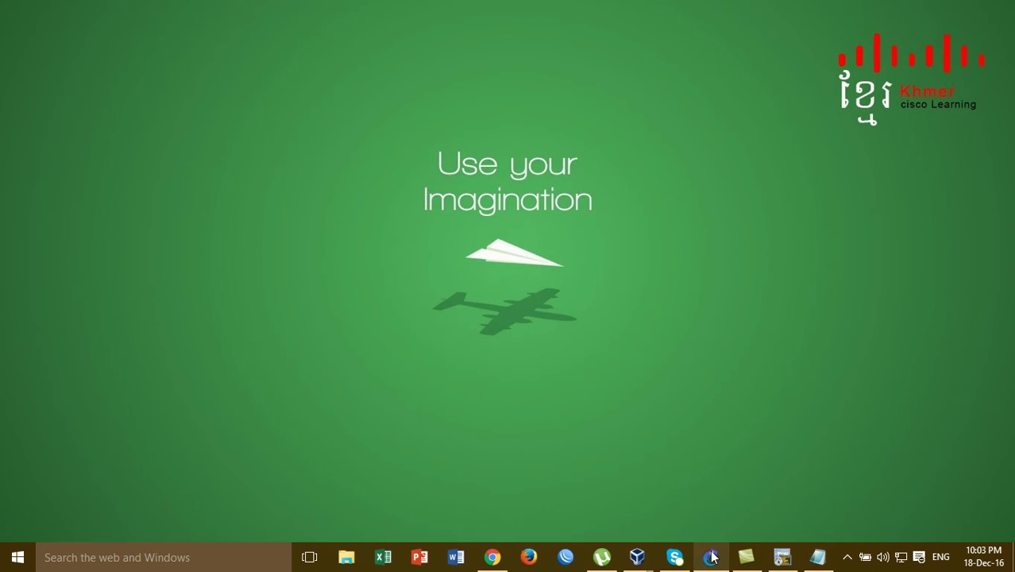
pyautogui.click(711, 557)
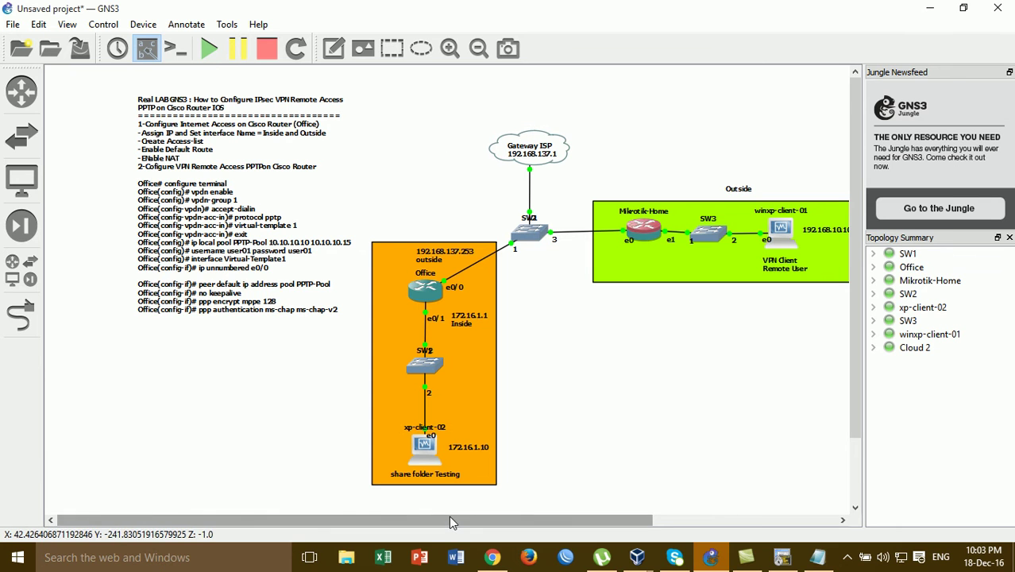
# - Review the lab steps note on the topology, then switch to the Office router's SecureCRT console
pyautogui.moveTo(449, 517); pyautogui.dragTo(524, 477)
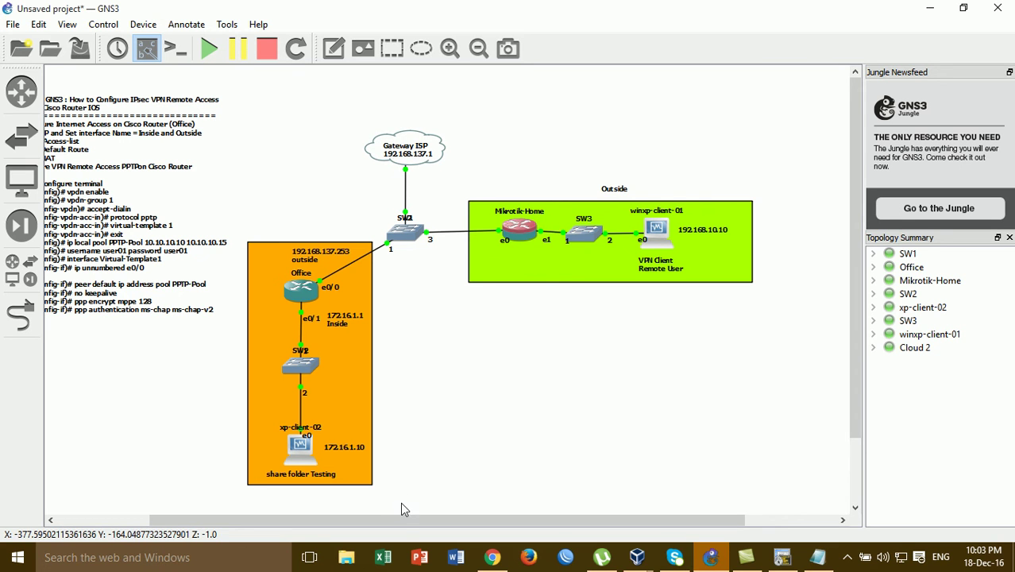
pyautogui.hscroll(-2, 399, 522)
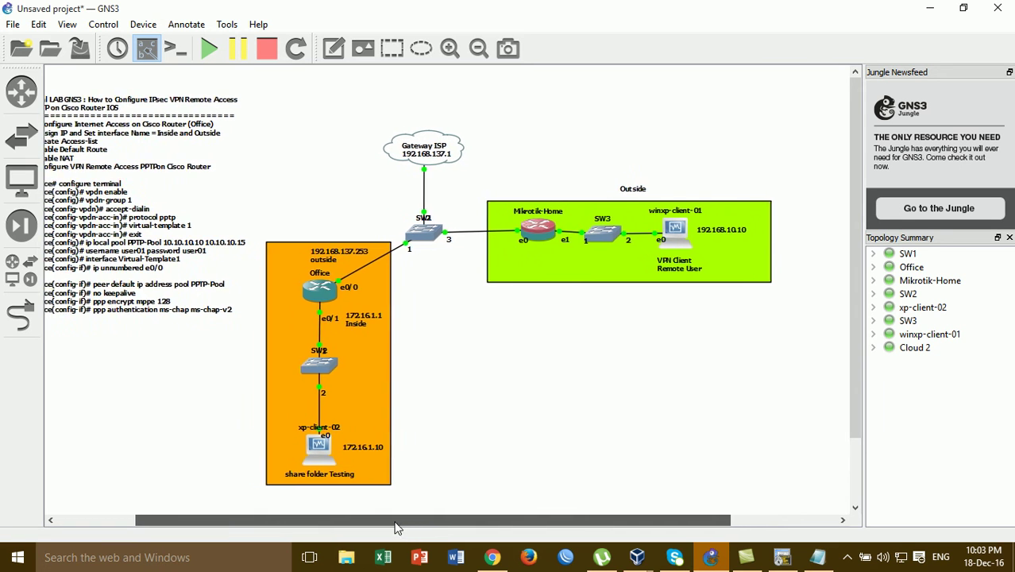
pyautogui.hscroll(-2, 397, 520)
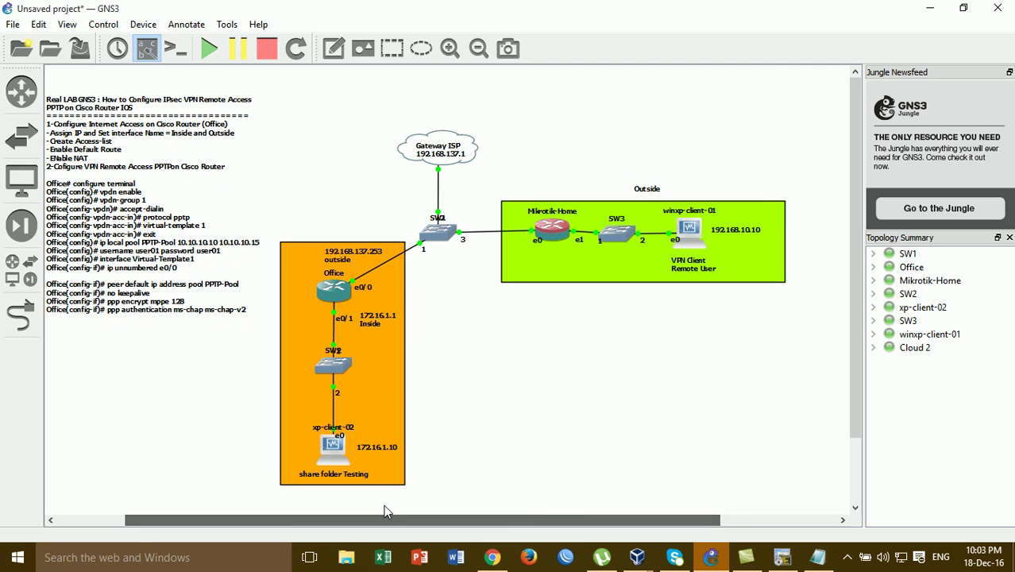
pyautogui.doubleClick(175, 177)
pyautogui.click(178, 178)
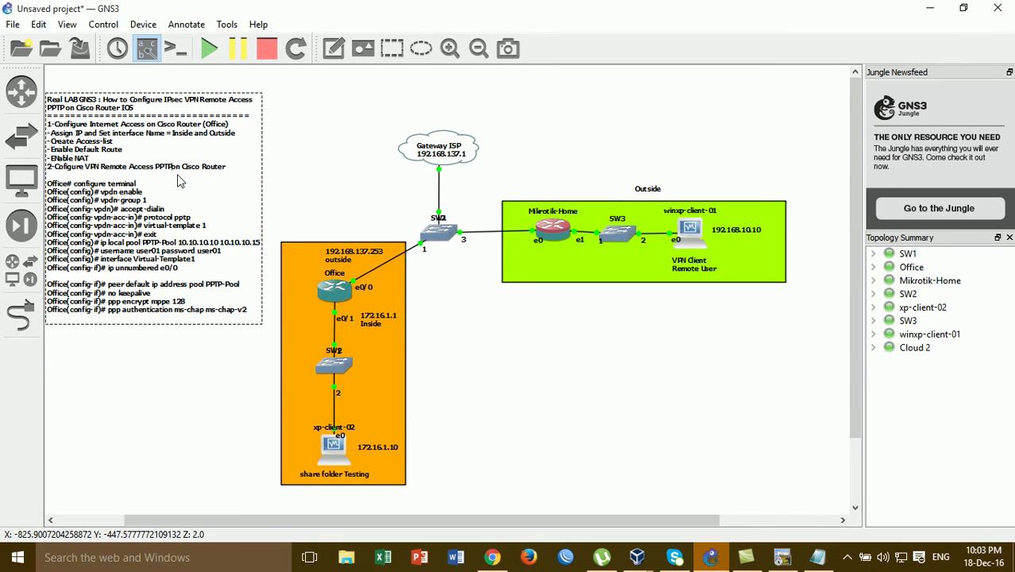
pyautogui.click(291, 153)
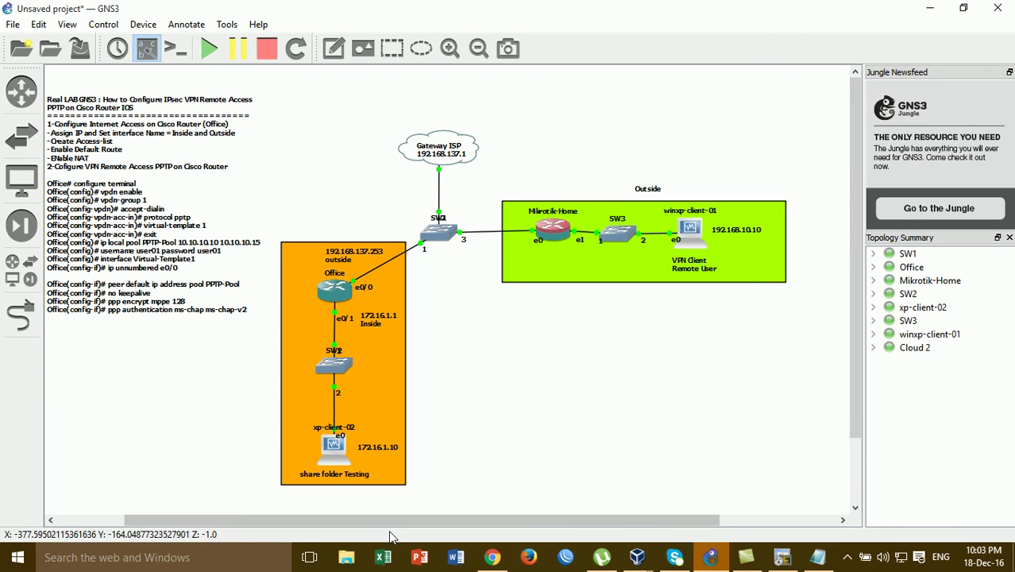
pyautogui.moveTo(388, 524); pyautogui.dragTo(364, 523)
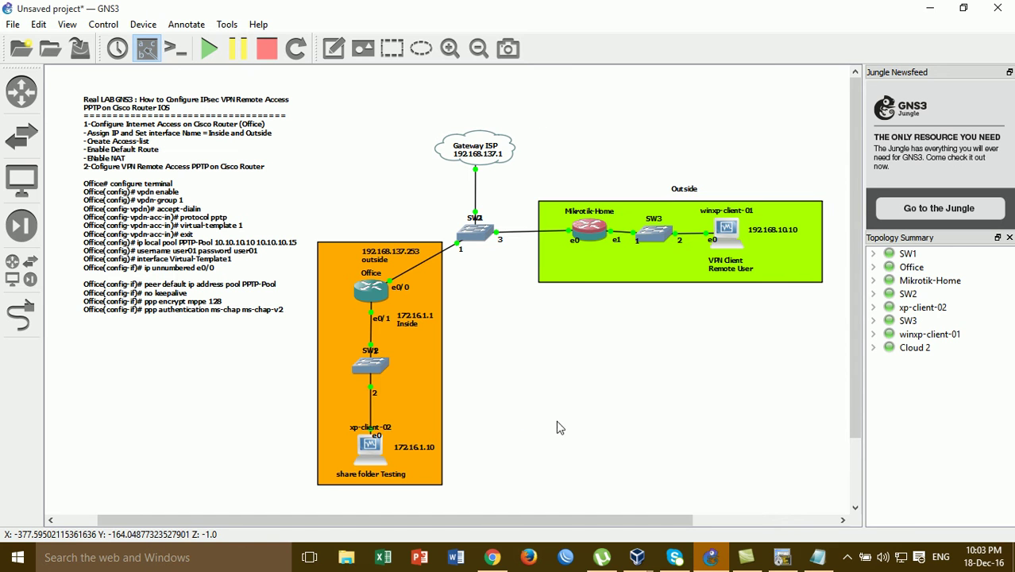
pyautogui.click(782, 558)
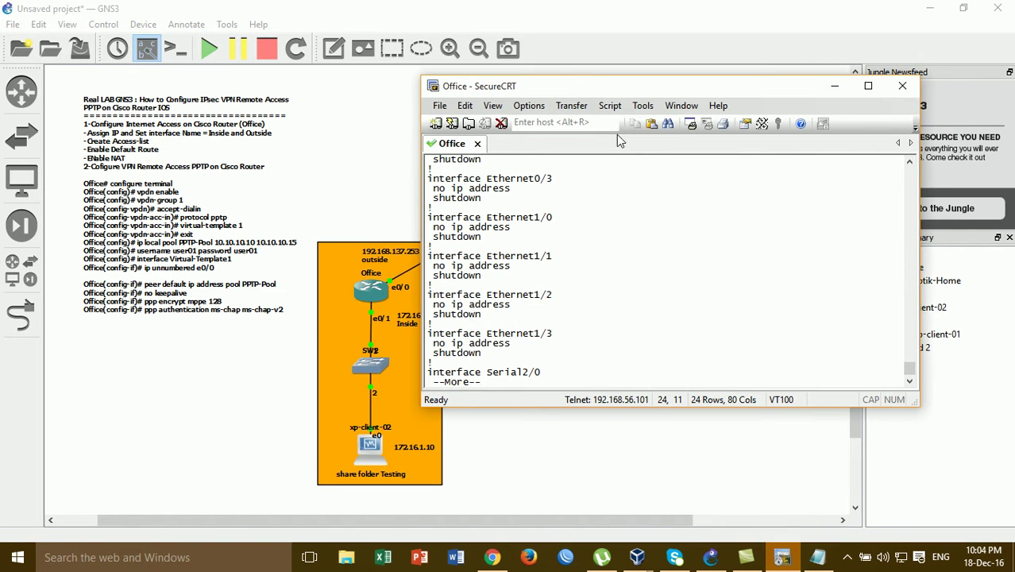
# - Finish the Office configuration listing and enter enable, then configure terminal mode
pyautogui.moveTo(573, 86); pyautogui.dragTo(628, 101)
pyautogui.press('Return')
pyautogui.press('Return')
pyautogui.press('Return')
pyautogui.press('Return')
pyautogui.press('Return')
pyautogui.press('Return')
pyautogui.press('Return')
pyautogui.press('Return')
pyautogui.press('Return')
pyautogui.press('Return')
pyautogui.press('Return')
pyautogui.press('Return')
pyautogui.press('Return')
pyautogui.press('Return')
pyautogui.press('Return')
pyautogui.press('Return')
pyautogui.press('Return')
pyautogui.press('Return')
pyautogui.press('Return')
pyautogui.press('Return')
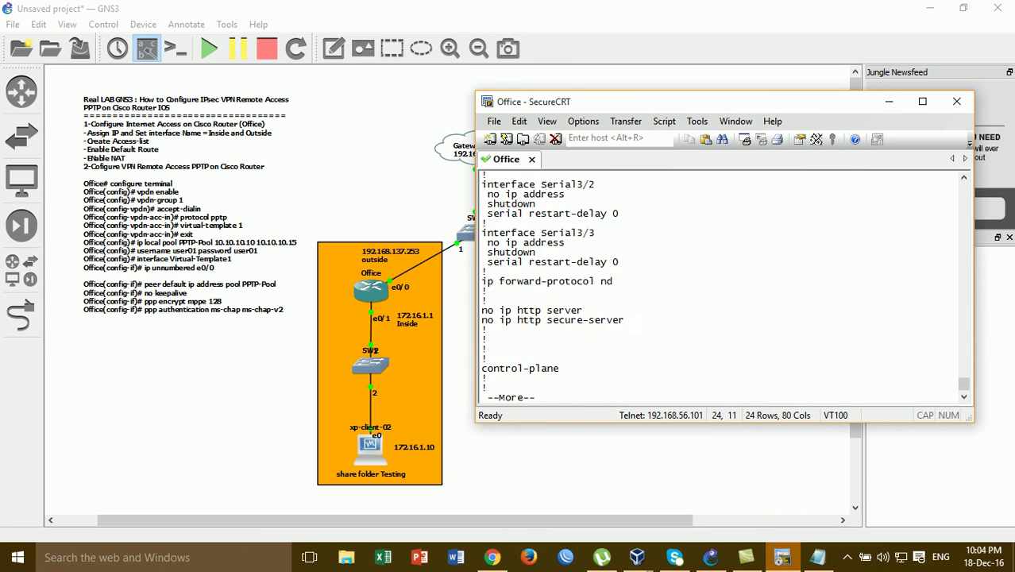
pyautogui.press('space')
pyautogui.write('enable')
pyautogui.press('Tab')
pyautogui.press('Return')
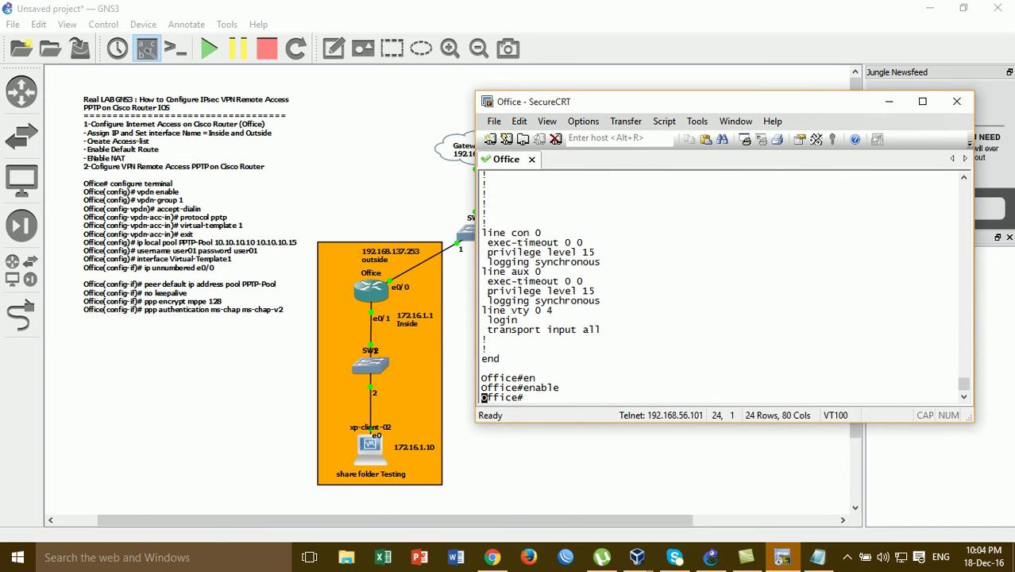
pyautogui.press('Return')
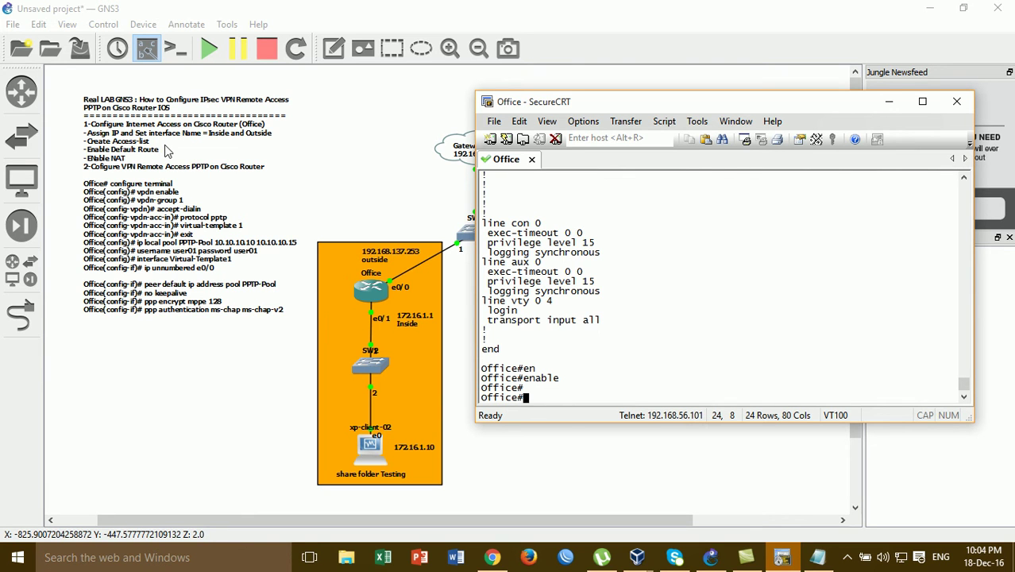
pyautogui.write('conf')
pyautogui.press('Tab')
pyautogui.write('t')
pyautogui.press('Tab')
pyautogui.press('Return')
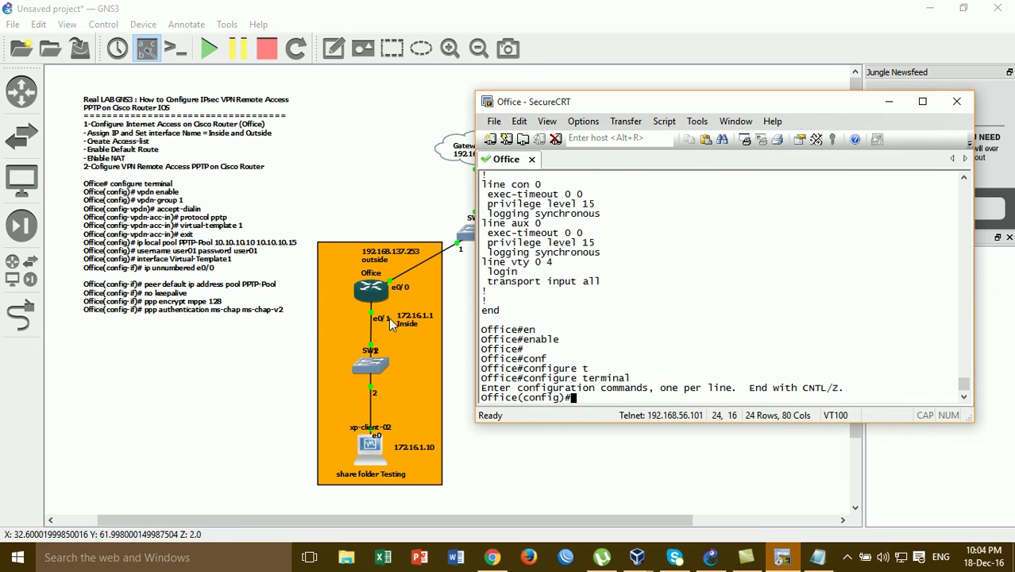
# - Assign 172.16.1.1 255.255.255.0 to interface e0/1
pyautogui.write('e0/1')
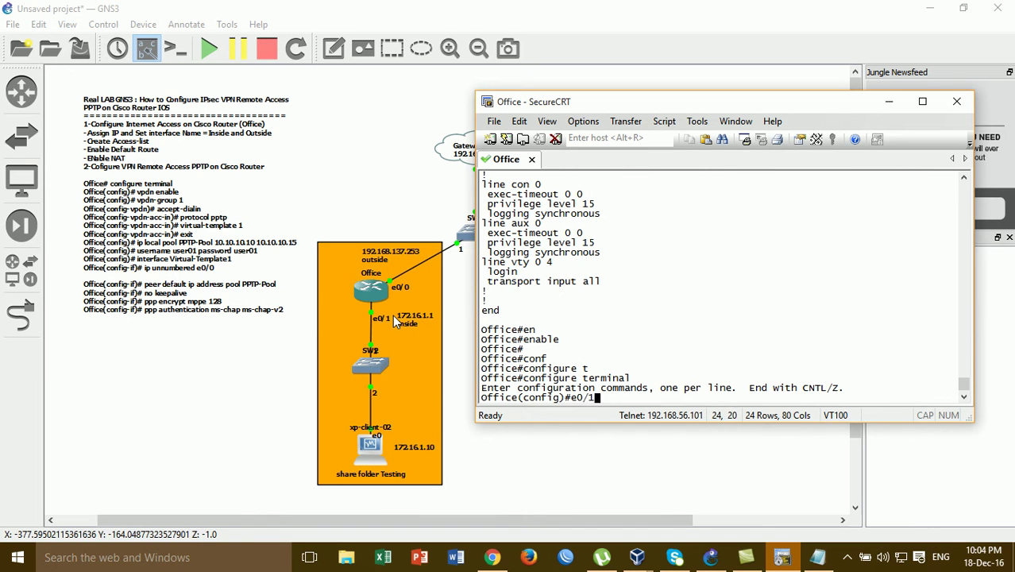
pyautogui.press('Return')
pyautogui.write('i')
pyautogui.write('nt ')
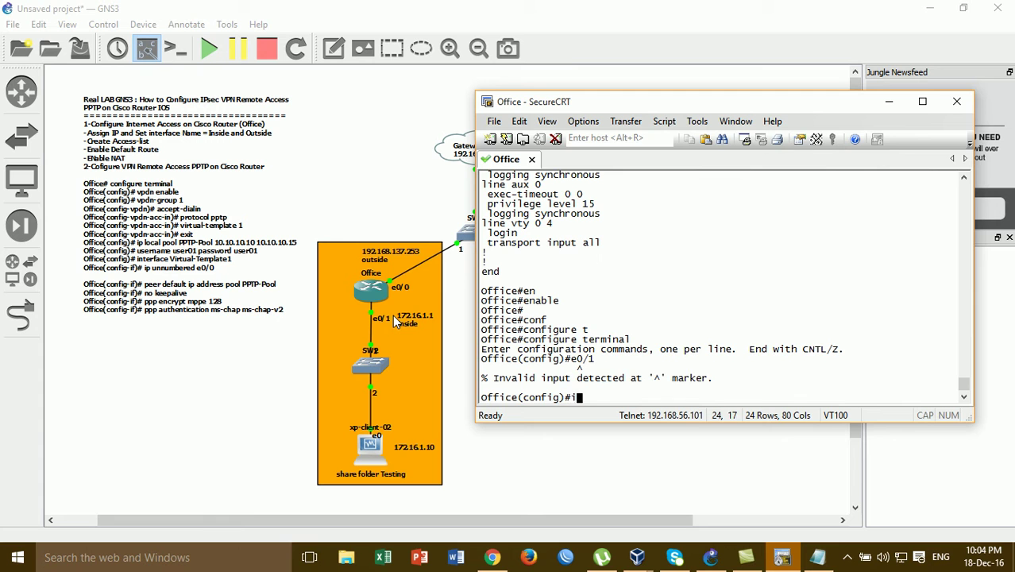
pyautogui.write('e0/1')
pyautogui.press('Return')
pyautogui.write('ip add')
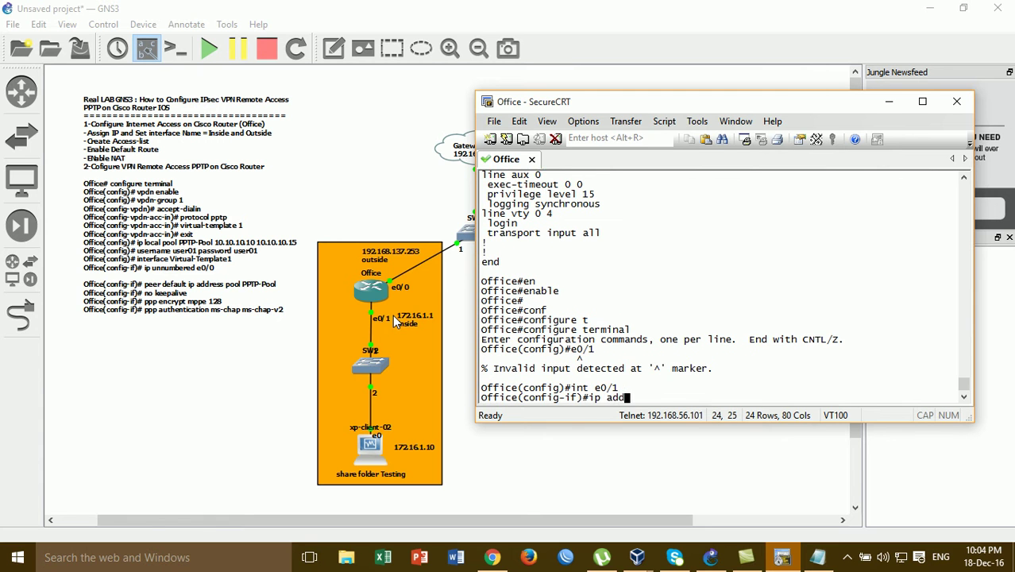
pyautogui.press('Tab')
pyautogui.write('172.16.')
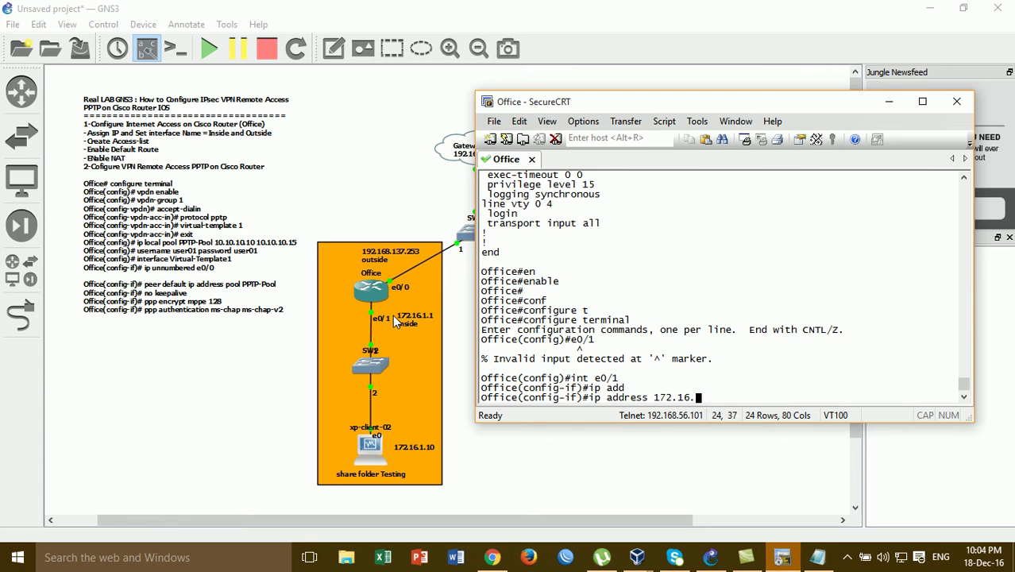
pyautogui.write('1.1 255.255.255.0')
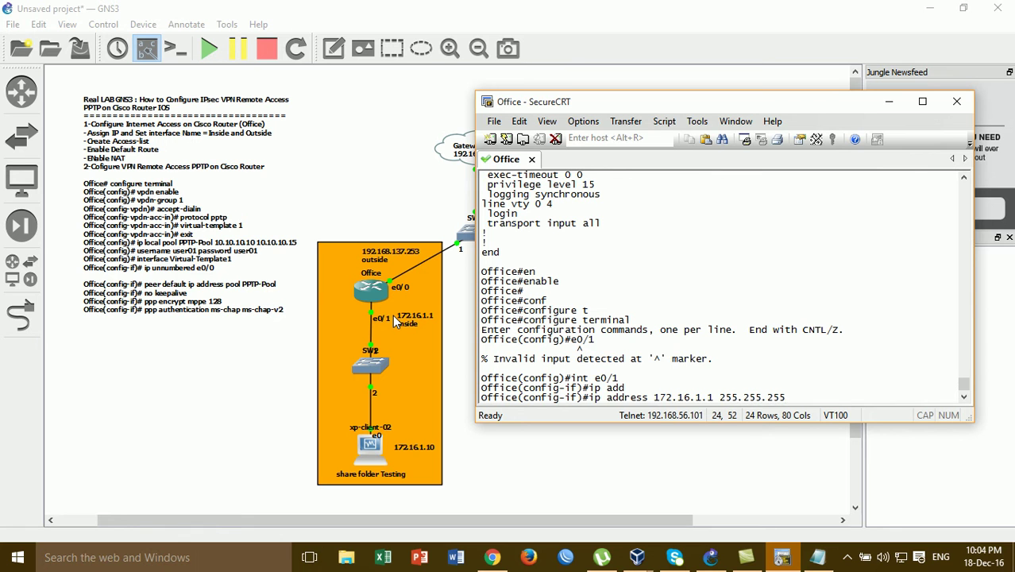
pyautogui.press('Return')
# - Enable e0/1 with no shutdown and mark it ip nat inside
pyautogui.write('no sh')
pyautogui.press('Tab')
pyautogui.press('Return')
pyautogui.write('ip nat')
pyautogui.press('Tab')
pyautogui.write('in')
pyautogui.press('Tab')
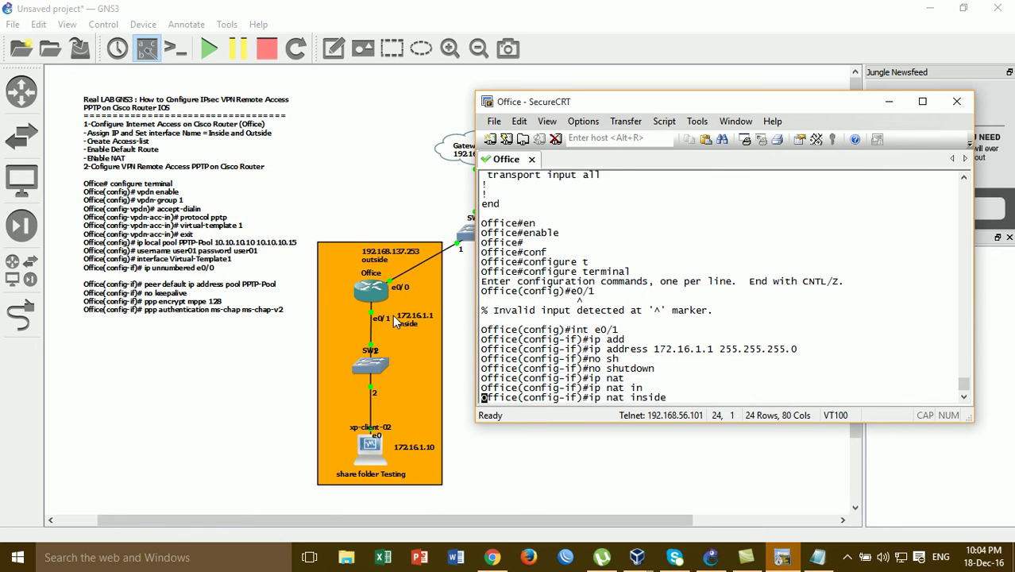
pyautogui.press('Return')
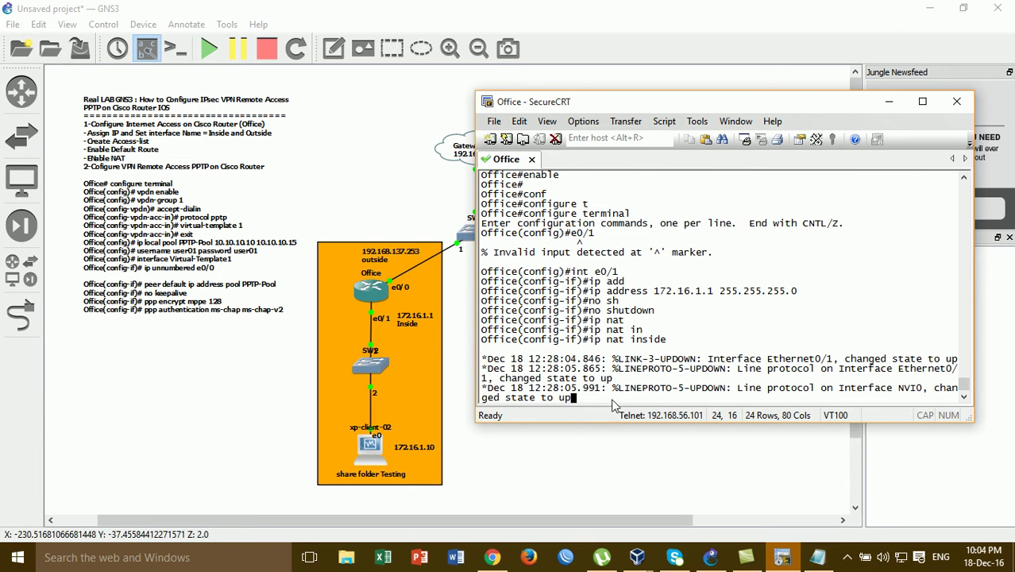
# - Resize the Office console window so the terminal shows 28 rows instead of 24
pyautogui.click(848, 556)
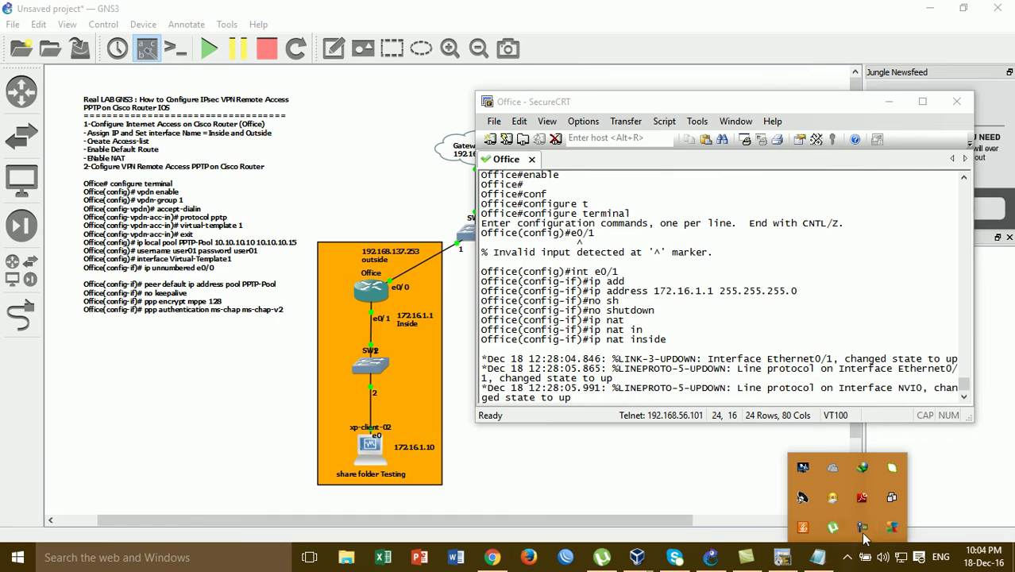
pyautogui.click(746, 336)
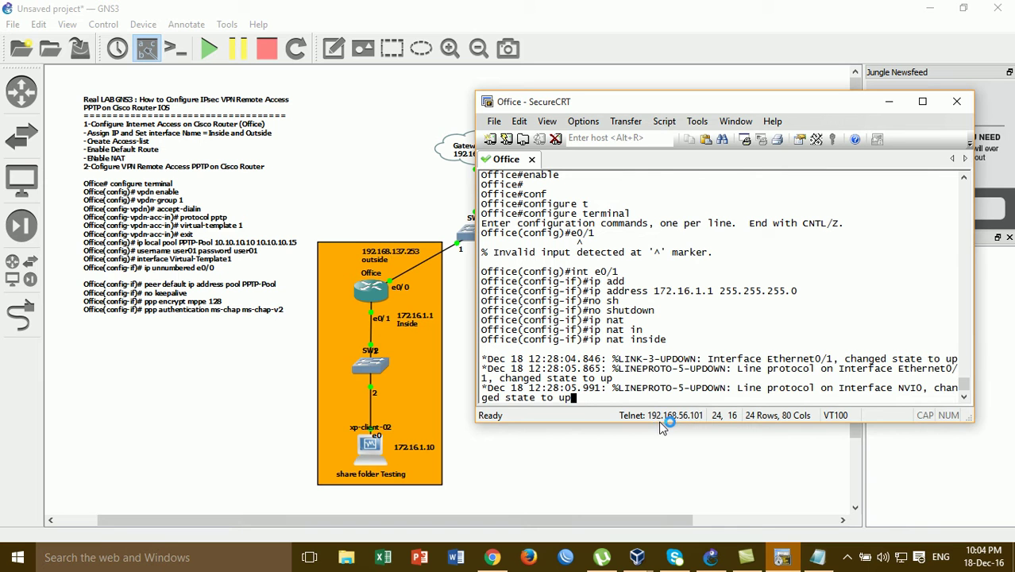
pyautogui.moveTo(660, 421); pyautogui.dragTo(664, 462)
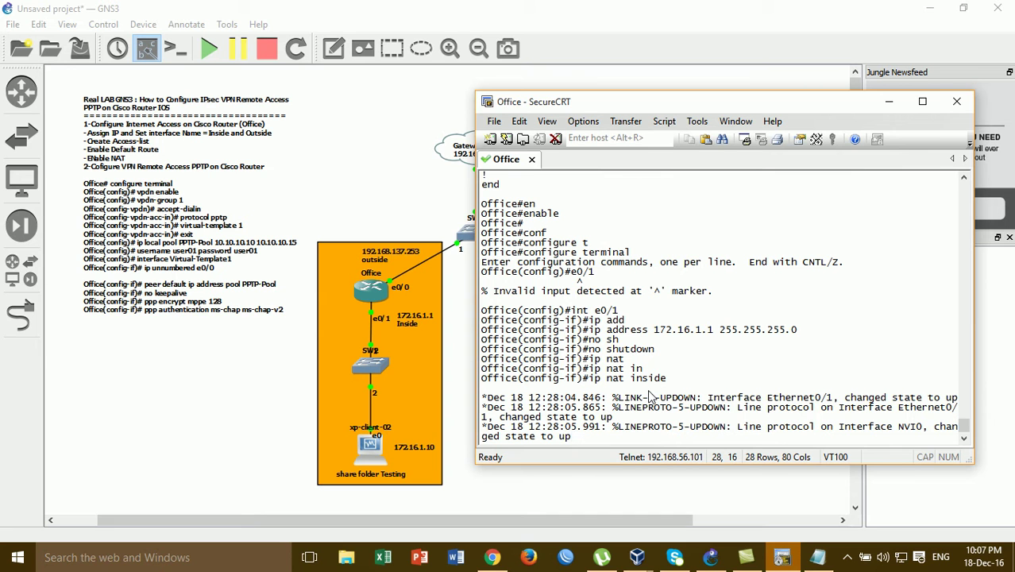
# - Assign 192.168.137.253 255.255.255.0 to interface e0/0
pyautogui.press('Return')
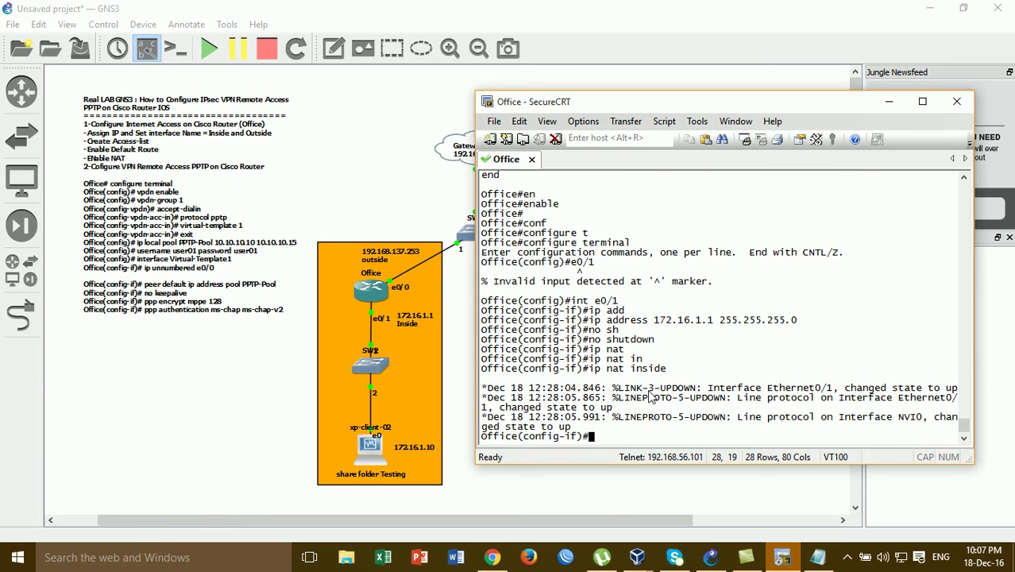
pyautogui.write('int e0/0')
pyautogui.press('Return')
pyautogui.write('ip ad')
pyautogui.press('Tab')
pyautogui.write('d')
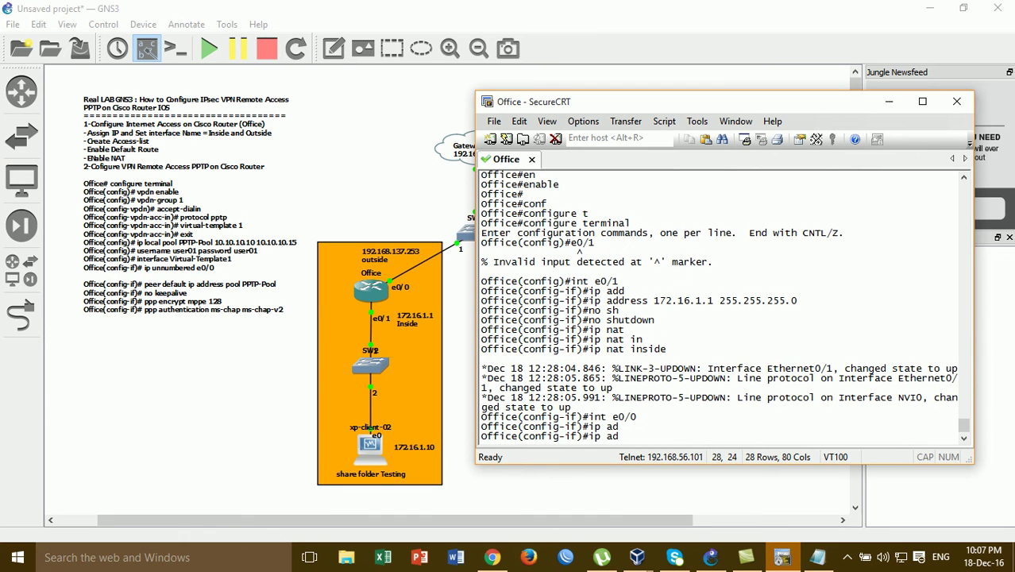
pyautogui.press('Tab')
pyautogui.write('192.1')
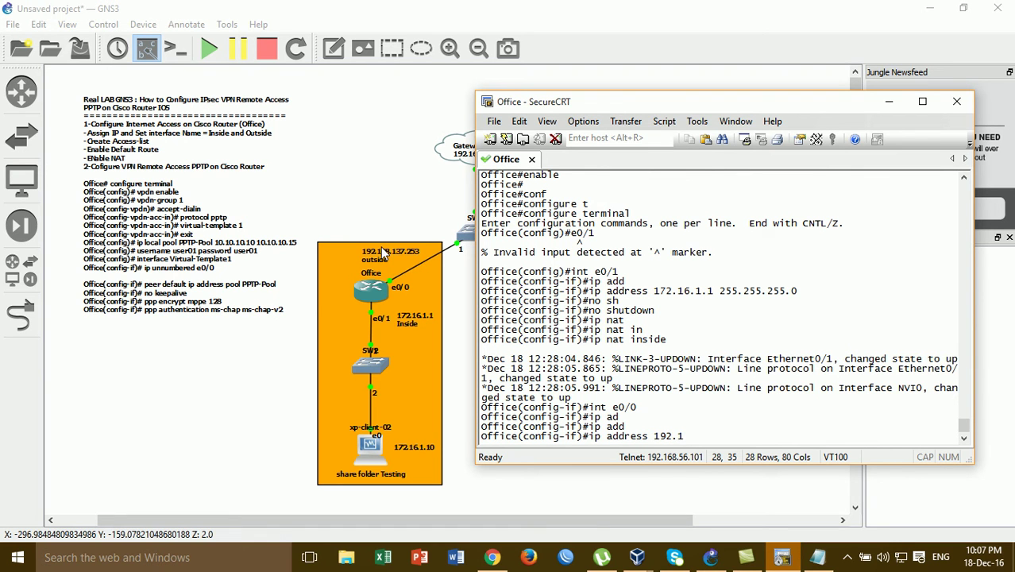
pyautogui.write('68.')
pyautogui.press('BackSpace')
pyautogui.press('BackSpace')
pyautogui.press('BackSpace')
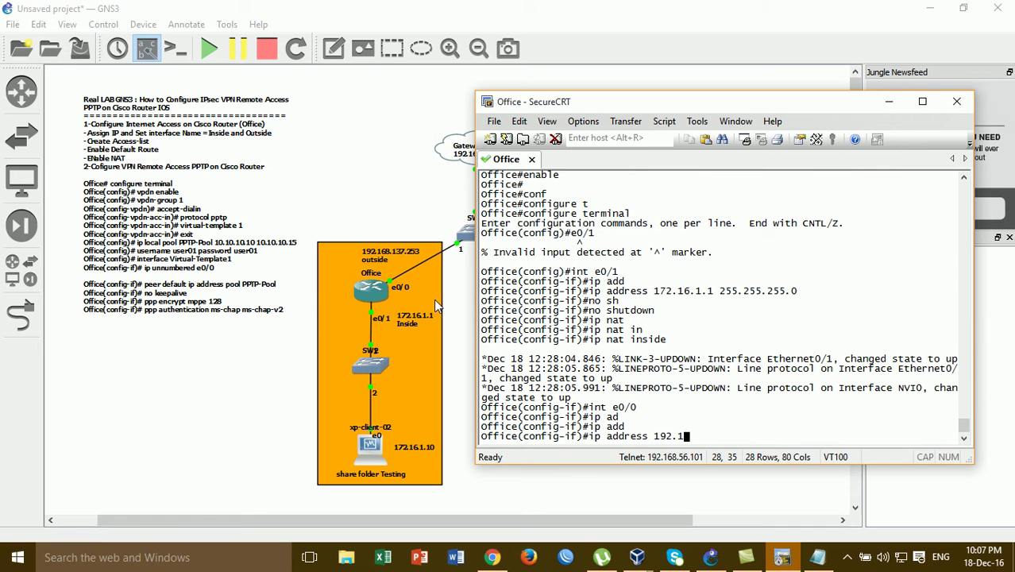
pyautogui.write('68.13')
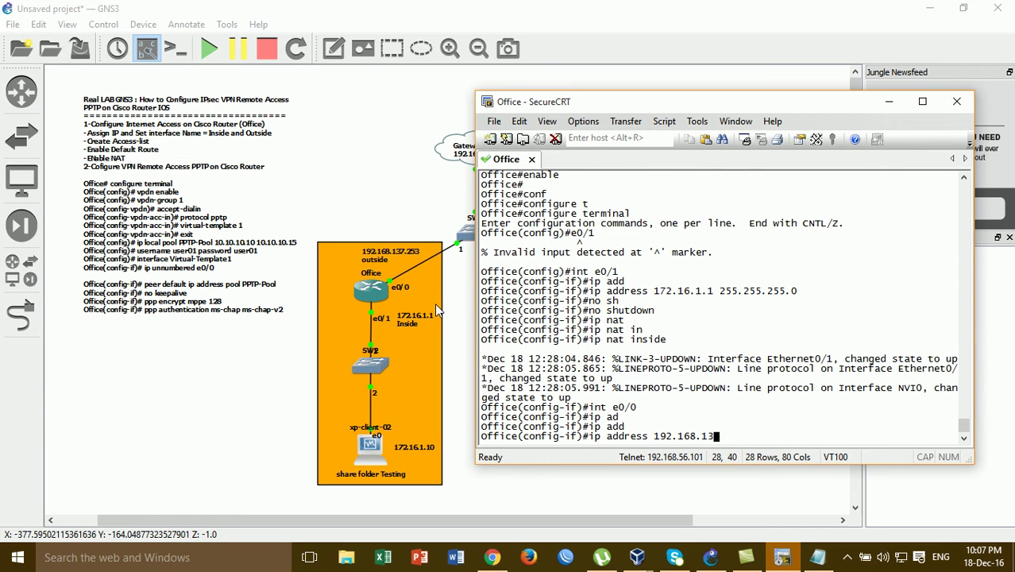
pyautogui.write('7.253 255')
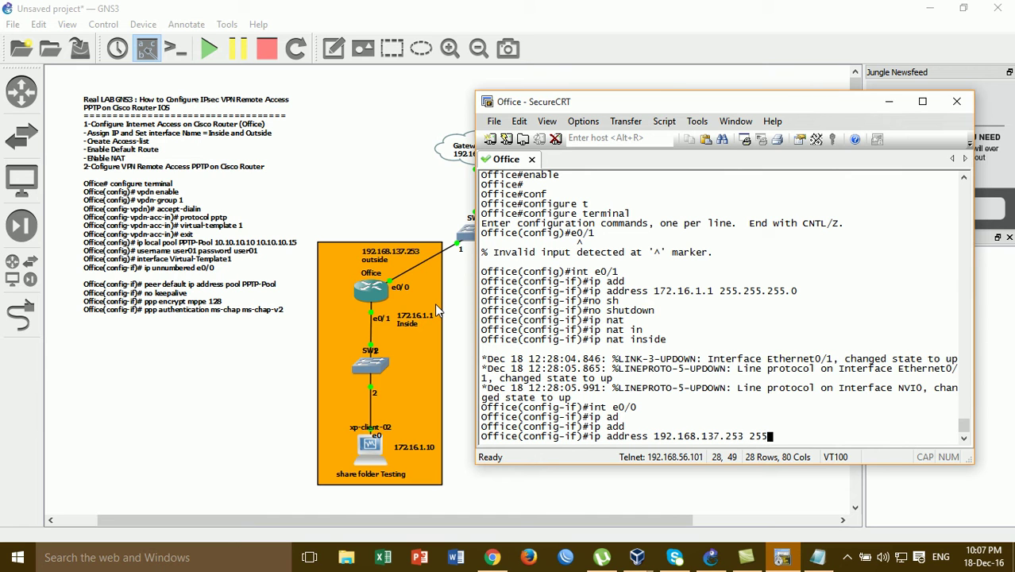
pyautogui.write('.255.255.0')
pyautogui.press('Return')
# - Bring e0/0 up with no shutdown
pyautogui.write('no s h')
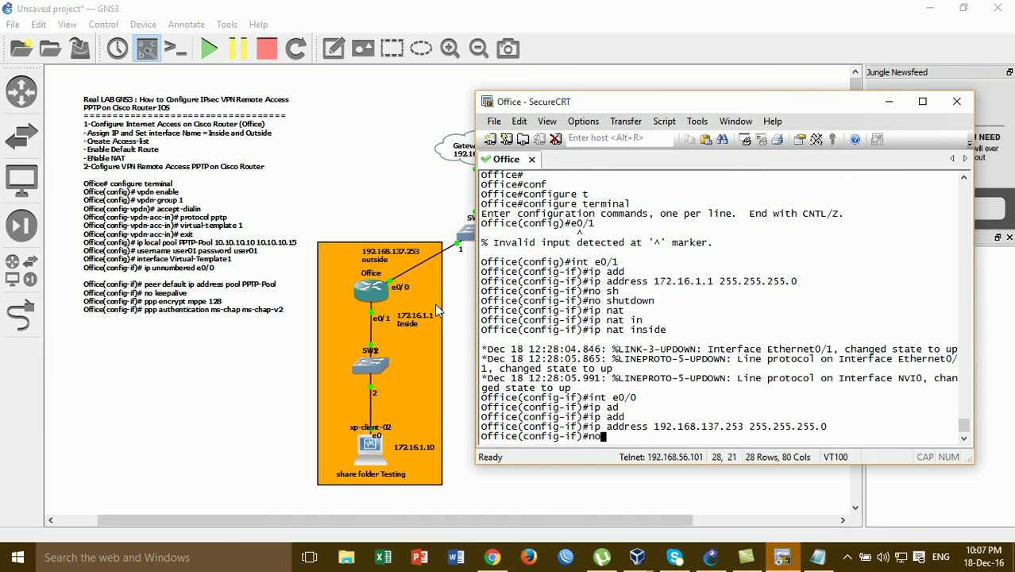
pyautogui.press('Return')
pyautogui.write('no sh')
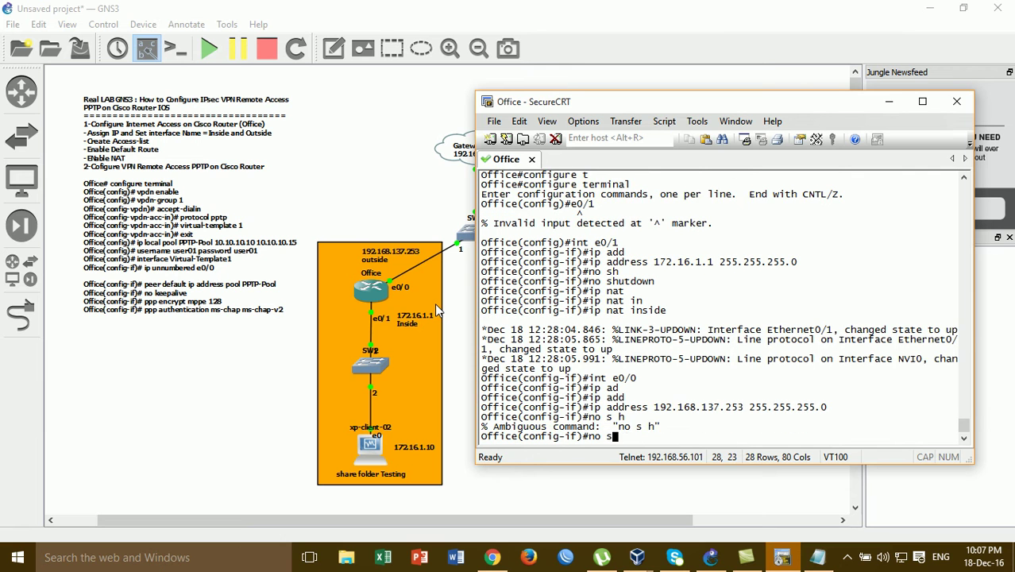
pyautogui.press('Tab')
pyautogui.press('Return')
pyautogui.write('u')
pyautogui.write('ip nat')
# - Mark e0/0 as the ip nat outside interface
pyautogui.press('Return')
pyautogui.write('ip nat oru')
pyautogui.press('Tab')
pyautogui.press('BackSpace')
pyautogui.press('BackSpace')
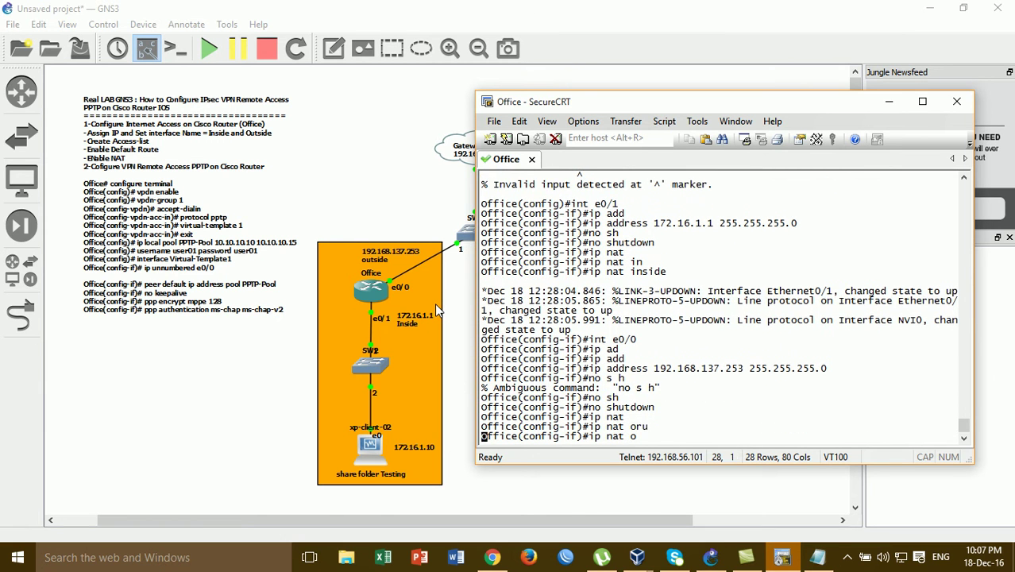
pyautogui.press('BackSpace')
pyautogui.write('u')
pyautogui.press('Tab')
pyautogui.press('BackSpace')
pyautogui.write('o')
pyautogui.press('Tab')
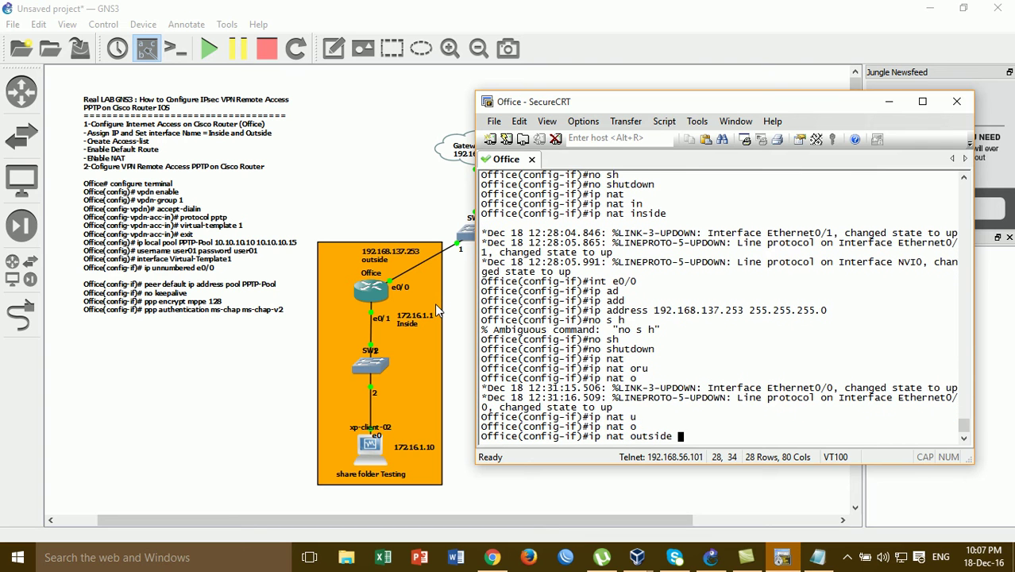
pyautogui.press('Return')
# - Exit interface configuration and return to the Office# prompt with end
pyautogui.press('Return')
pyautogui.write('exit')
pyautogui.press('Return')
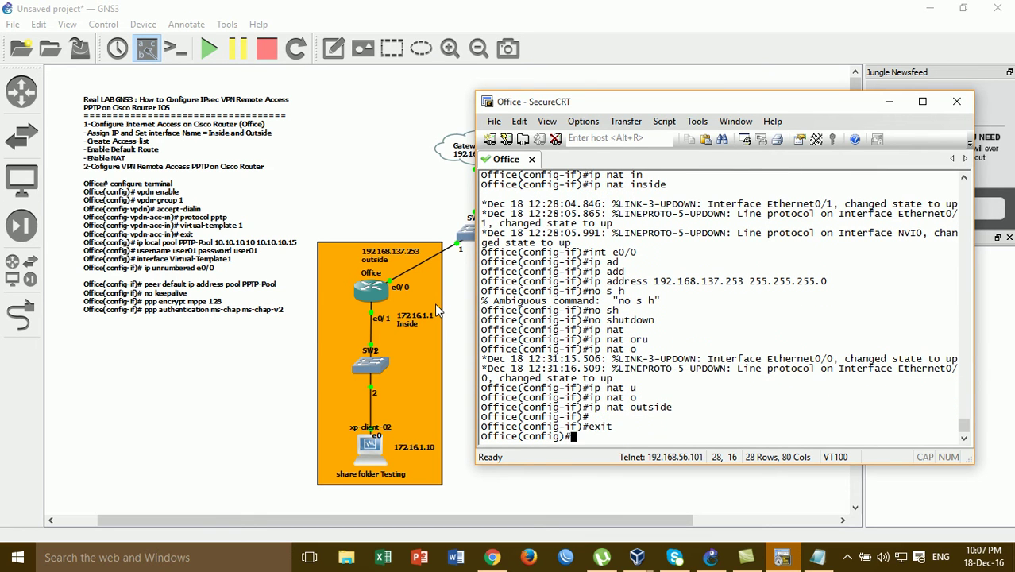
pyautogui.write('end')
pyautogui.press('Return')
# - Ping 172.16.1.1 (100% success) and gateway 192.168.137.1 (80% success) from Office
pyautogui.write('pin')
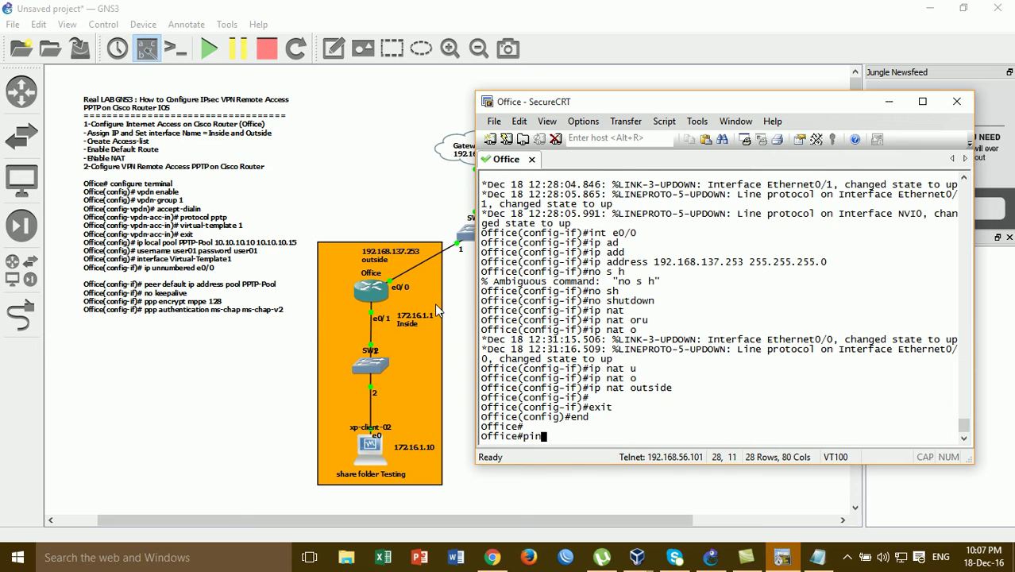
pyautogui.write('g 172.')
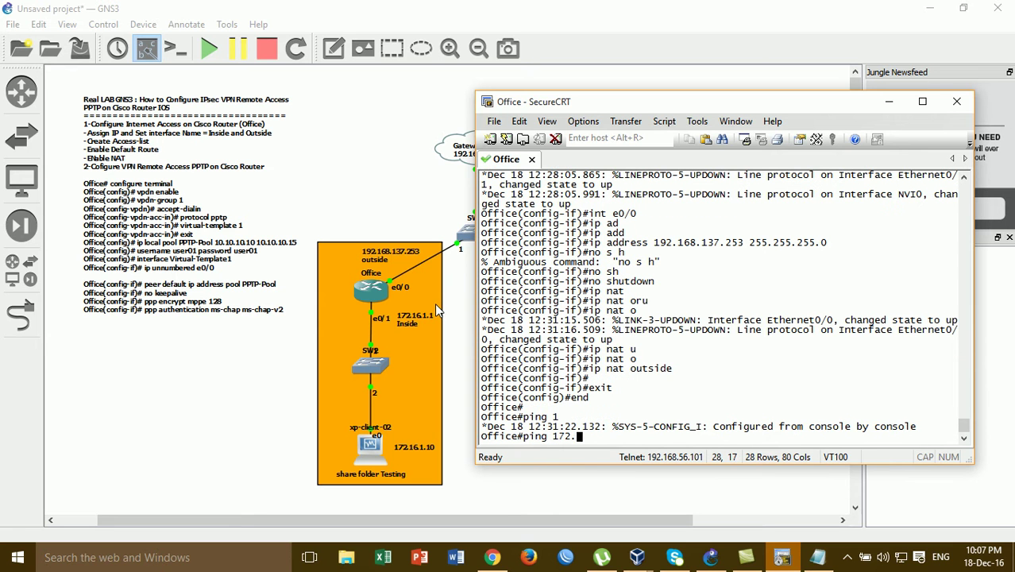
pyautogui.write('16.1.1')
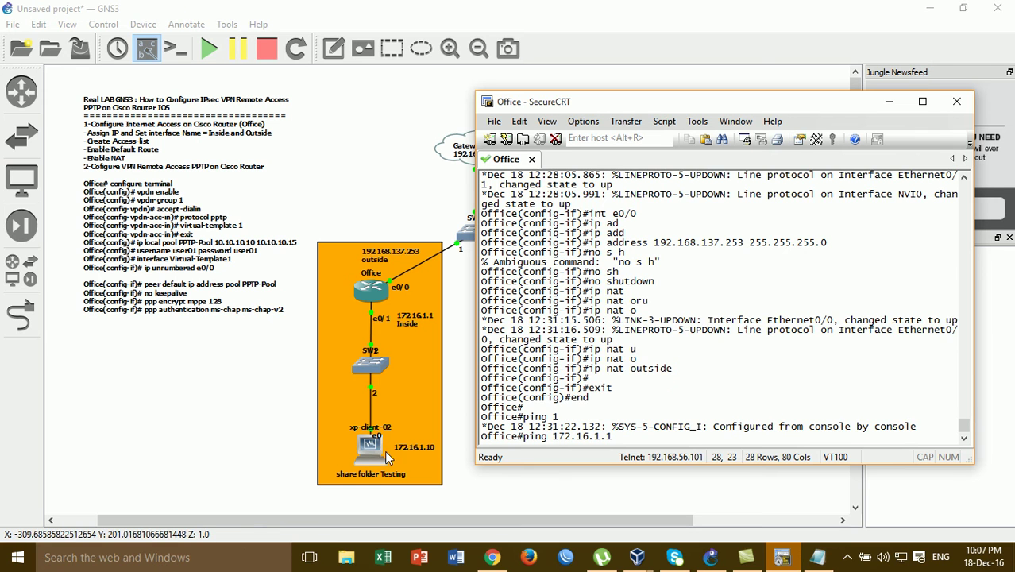
pyautogui.press('Return')
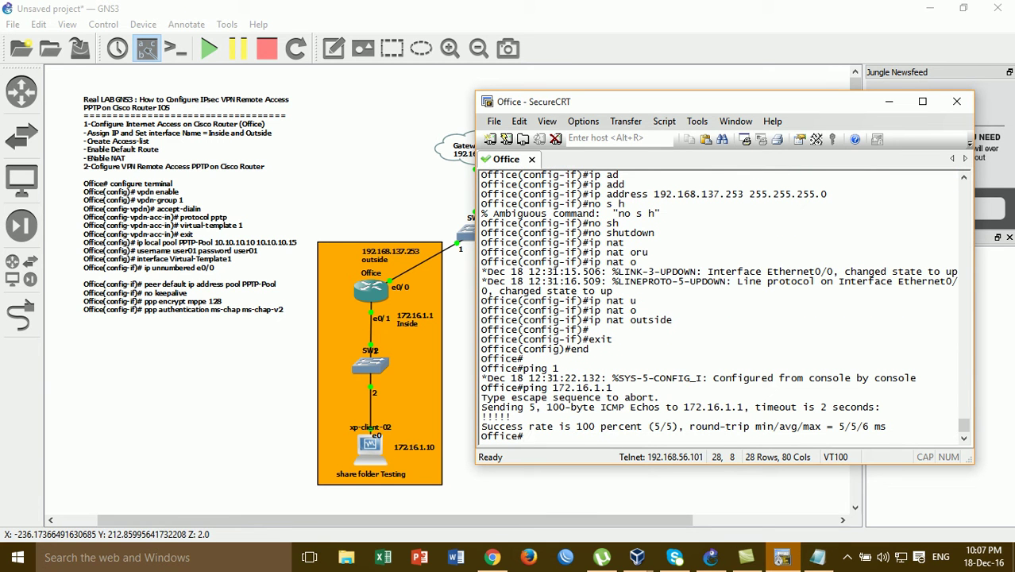
pyautogui.press('Up')
pyautogui.press('BackSpace')
pyautogui.press('BackSpace')
pyautogui.press('BackSpace')
pyautogui.press('BackSpace')
pyautogui.press('BackSpace')
pyautogui.press('BackSpace')
pyautogui.press('BackSpace')
pyautogui.press('BackSpace')
pyautogui.press('BackSpace')
pyautogui.write('92.168.1')
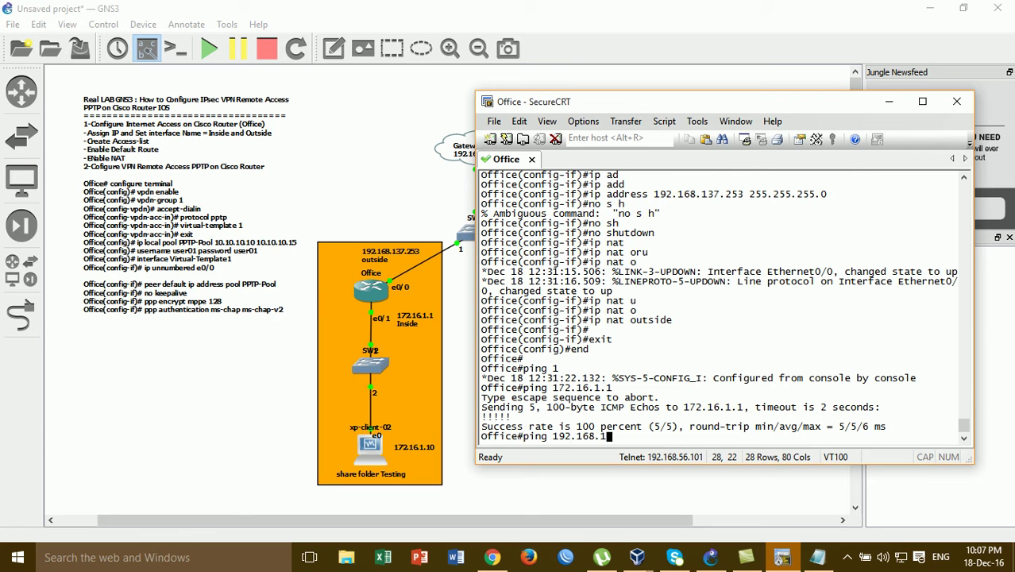
pyautogui.write('37.1')
pyautogui.press('Return')
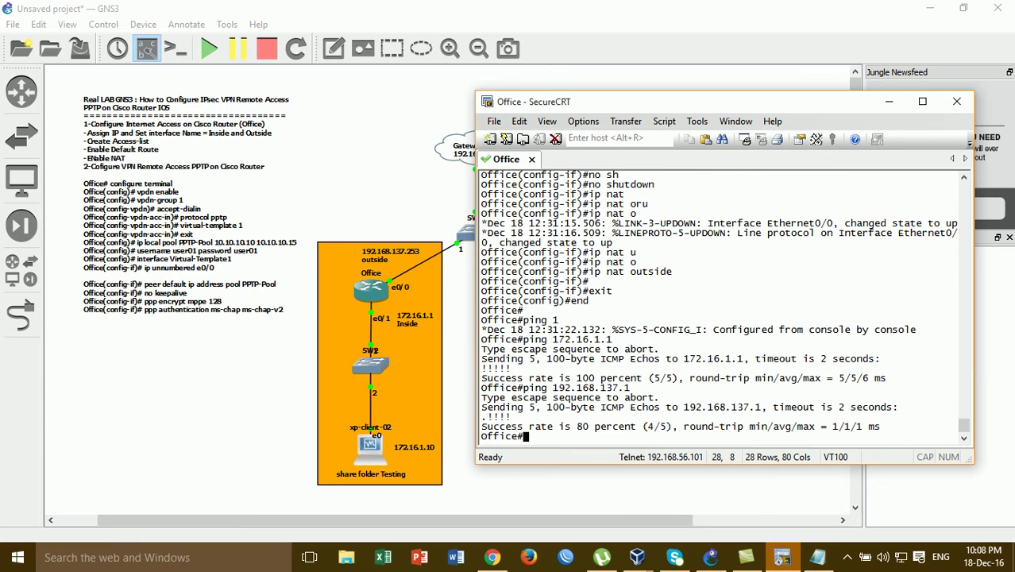
pyautogui.press('Return')
pyautogui.press('Return')
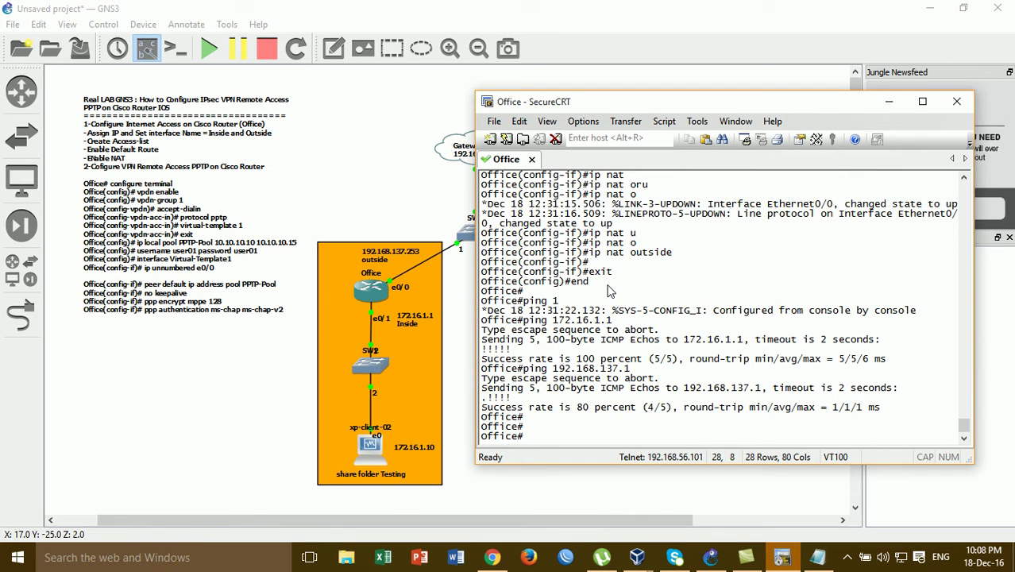
# - Enter global configuration mode on the Office router
pyautogui.write('conf')
pyautogui.press('Tab')
pyautogui.write('t')
pyautogui.press('Tab')
pyautogui.press('Return')
# - Create the extended access list named NAT
pyautogui.write('ip na')
pyautogui.press('Tab')
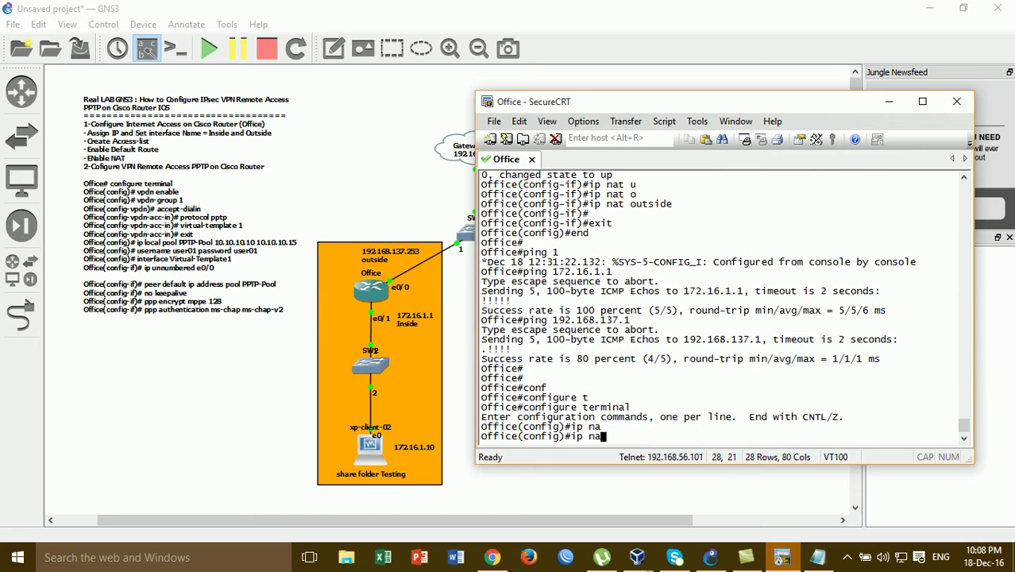
pyautogui.press('BackSpace')
pyautogui.press('BackSpace')
pyautogui.write('ac')
pyautogui.press('Tab')
pyautogui.write('ce')
pyautogui.press('Tab')
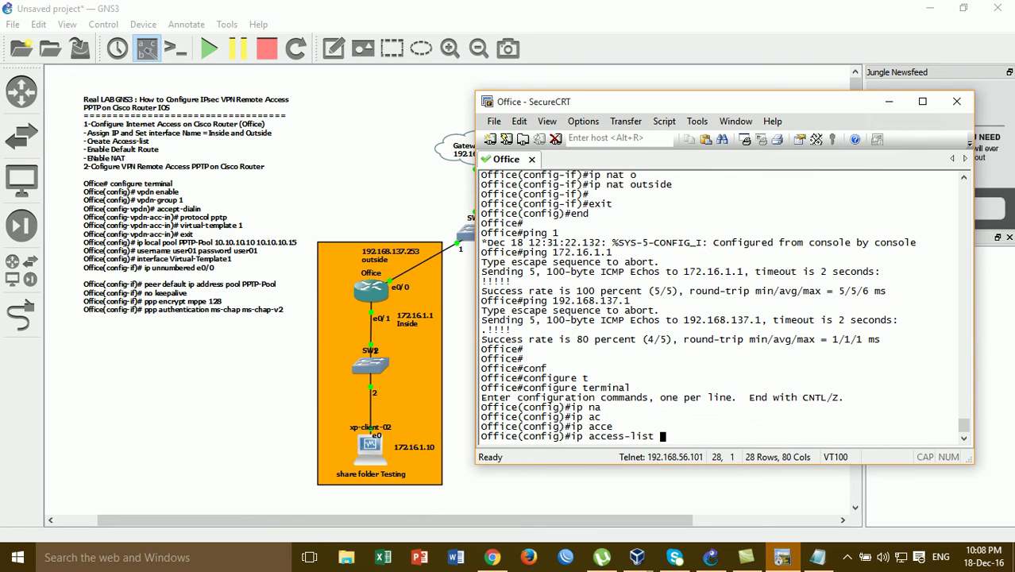
pyautogui.write('e')
pyautogui.press('Tab')
pyautogui.write('NAT')
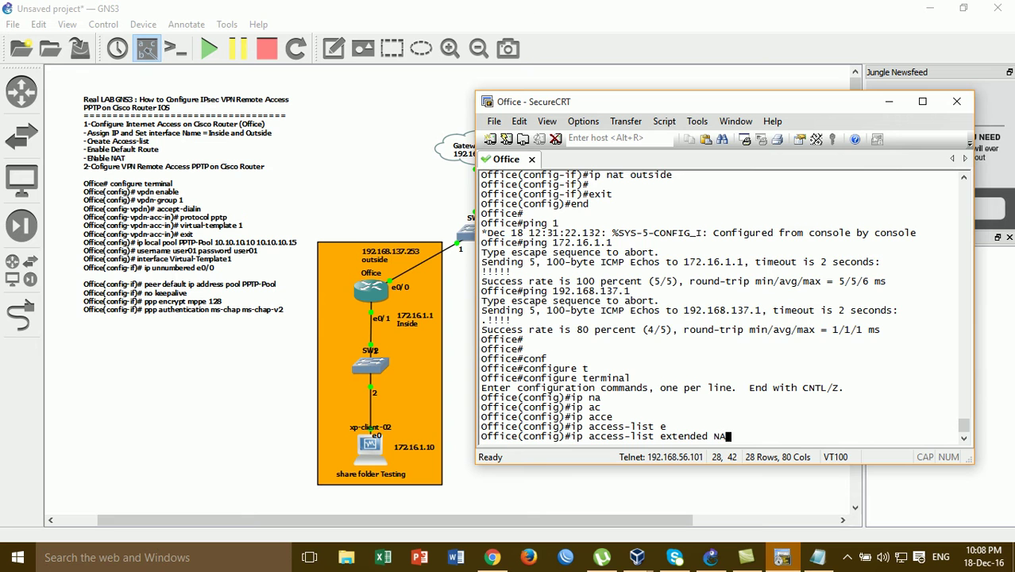
pyautogui.press('Return')
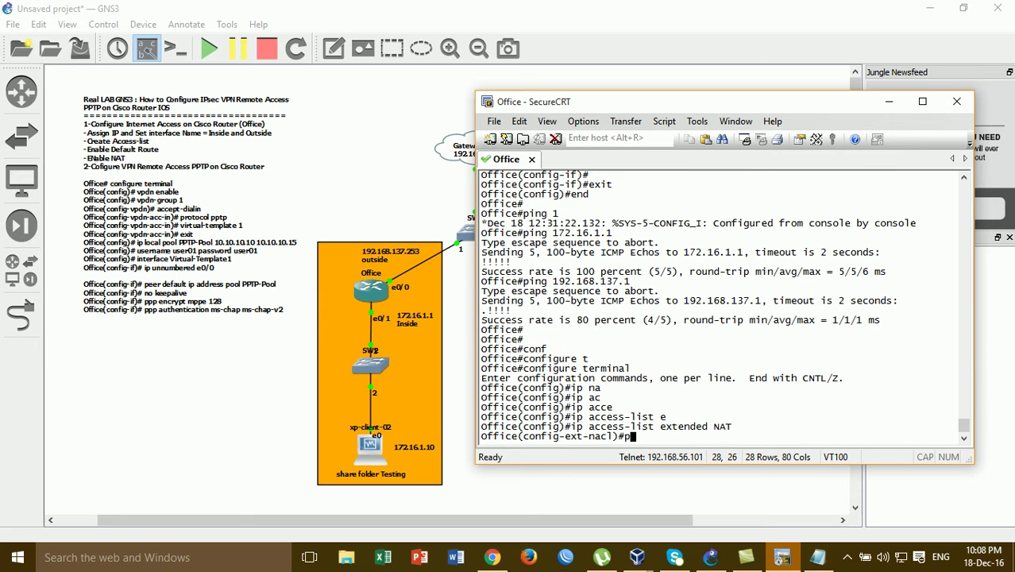
# - Add the rule permit ip any any to access list NAT
pyautogui.write('per')
pyautogui.press('Tab')
pyautogui.write('ip na')
pyautogui.press('Tab')
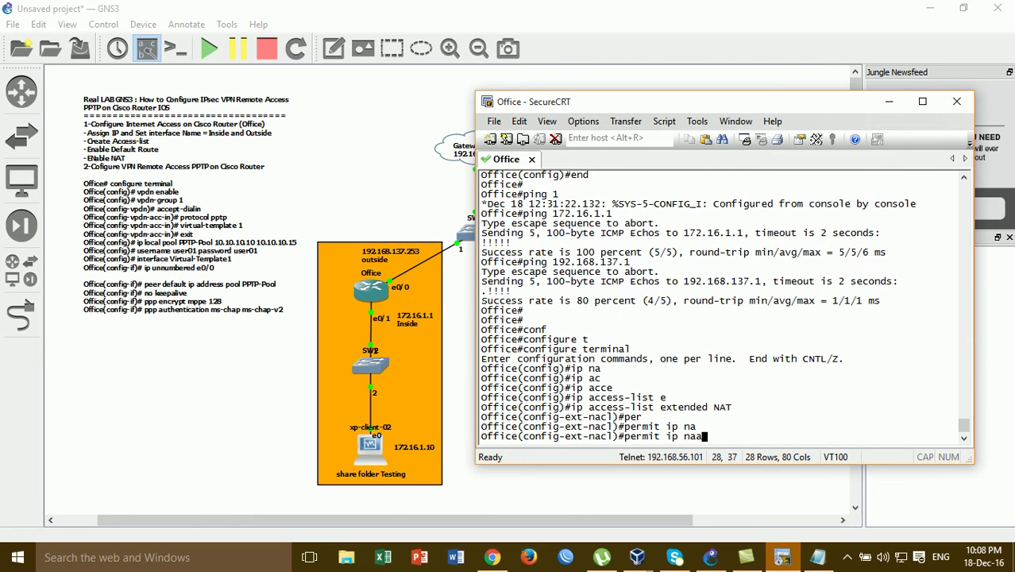
pyautogui.press('BackSpace')
pyautogui.write('n')
pyautogui.press('Tab')
pyautogui.write('y')
pyautogui.press('Return')
pyautogui.write('an')
pyautogui.press('Tab')
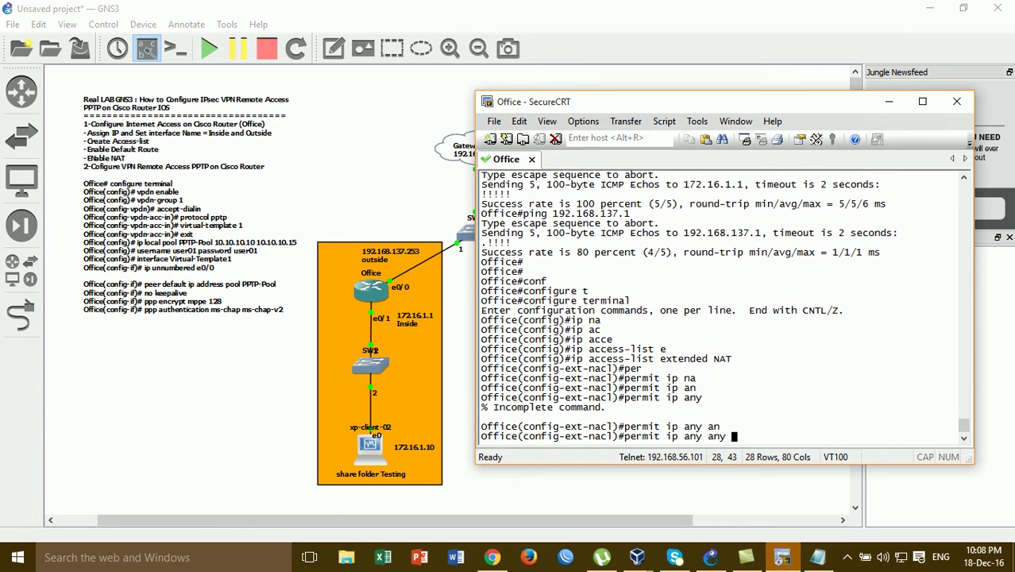
pyautogui.press('Return')
# - Add permit icmp any any to access list NAT and end configuration
pyautogui.write('per')
pyautogui.press('Tab')
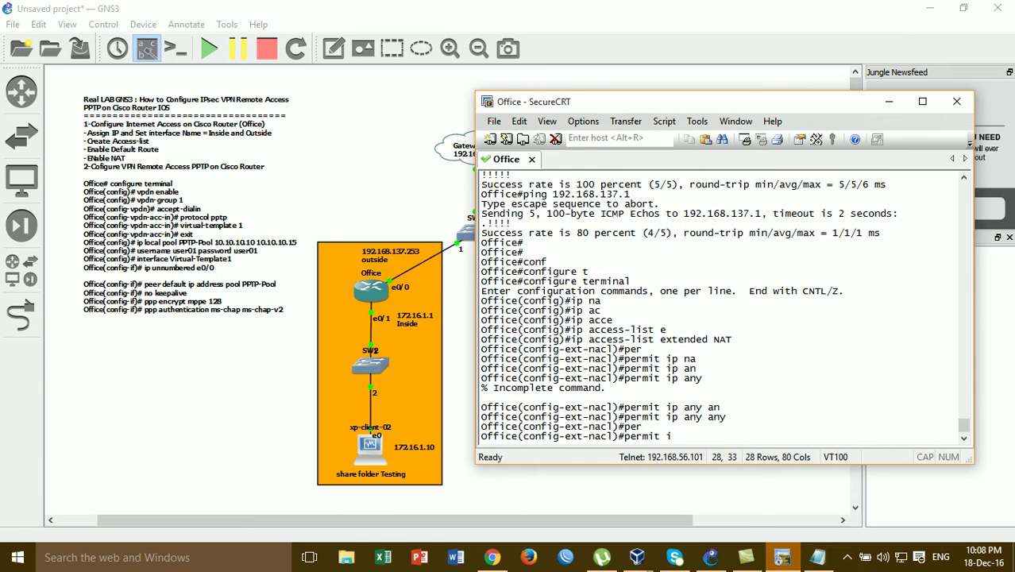
pyautogui.write('ic')
pyautogui.press('Tab')
pyautogui.write('an')
pyautogui.press('Tab')
pyautogui.write('an')
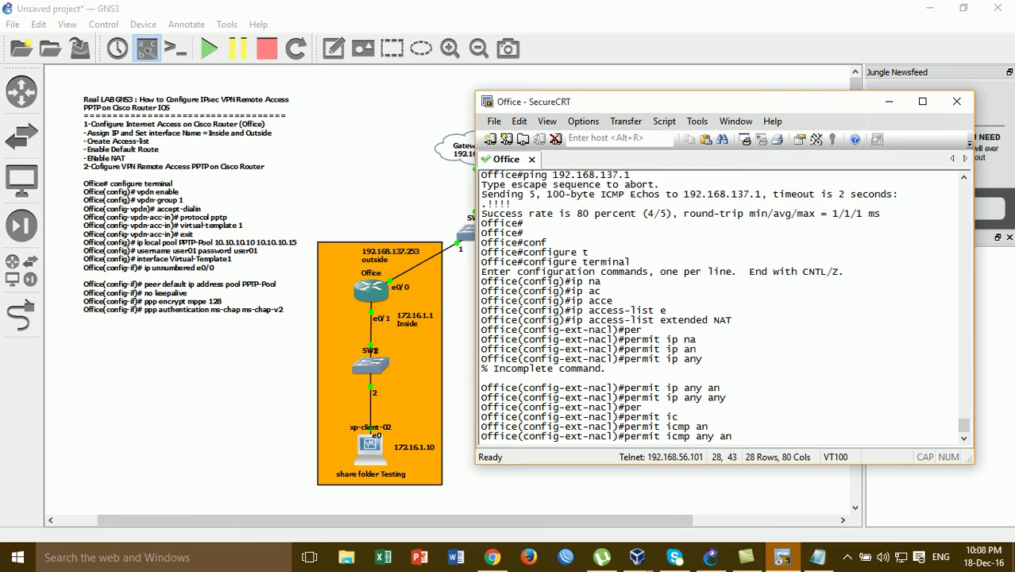
pyautogui.press('Tab')
pyautogui.press('Return')
pyautogui.press('Return')
pyautogui.write('end')
pyautogui.press('Return')
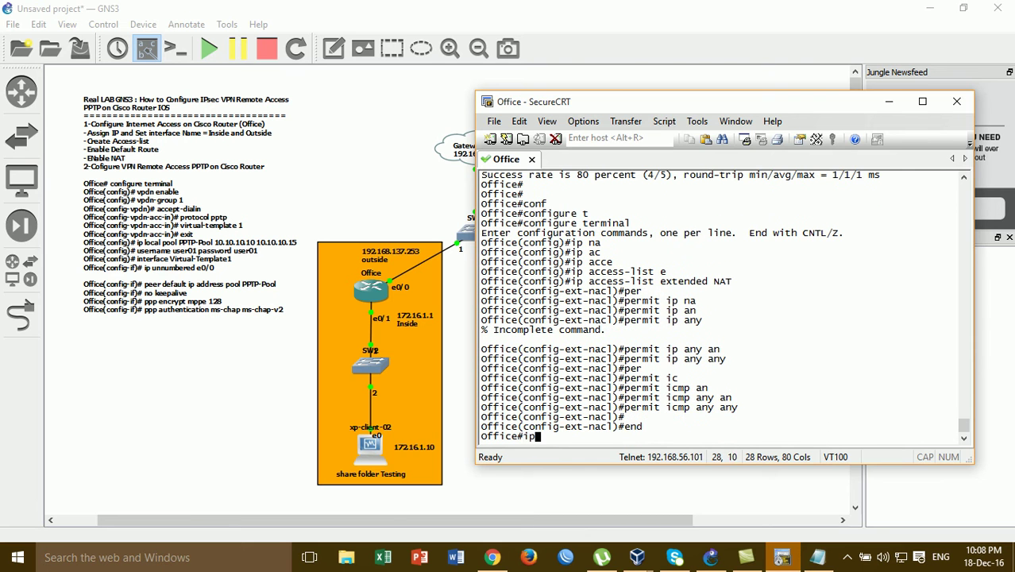
# - On the Office router, add a default route 0.0.0.0 0.0.0.0 via 192.168.137.1
pyautogui.write('conf')
pyautogui.press('Tab')
pyautogui.write('t')
pyautogui.press('Tab')
pyautogui.press('Return')
pyautogui.write('ip ro')
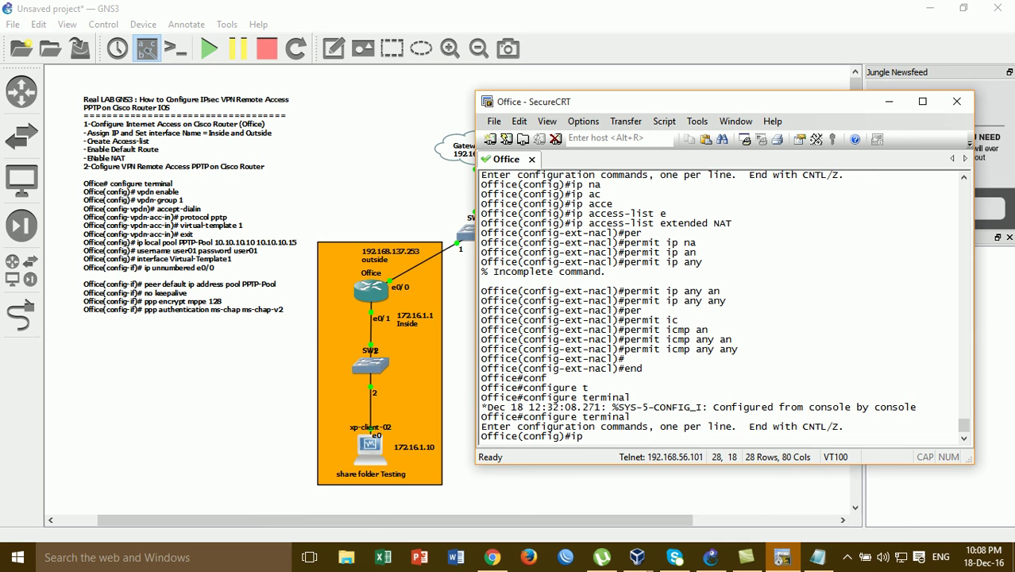
pyautogui.write('u')
pyautogui.press('Tab')
pyautogui.write('te 0')
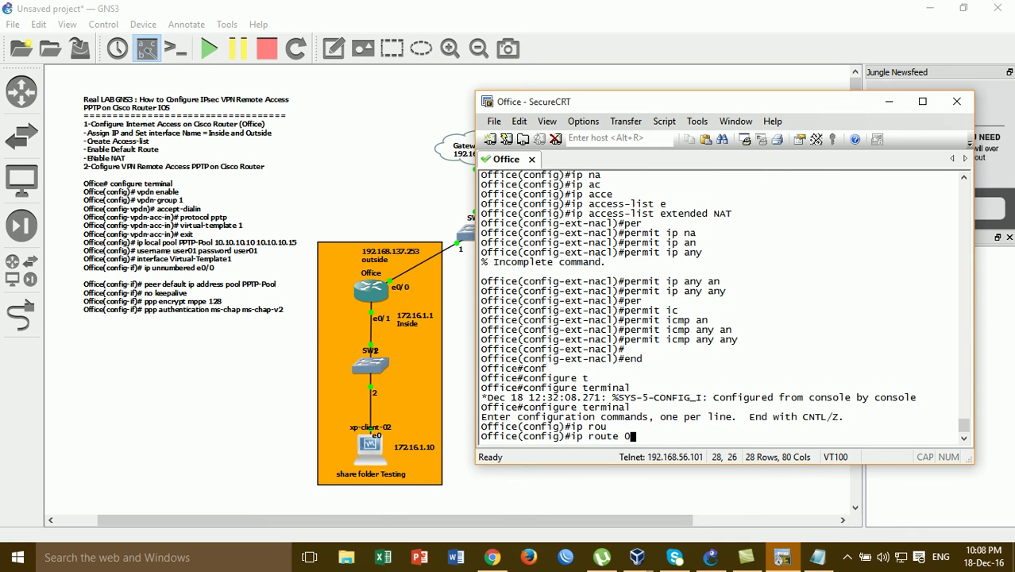
pyautogui.write('.0.0.0 0.0.0.0 19')
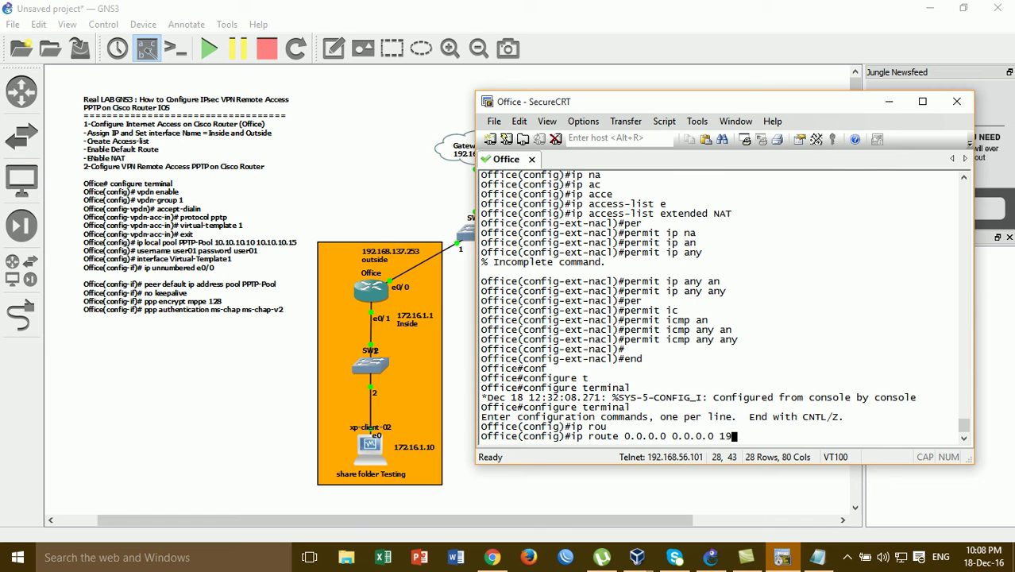
pyautogui.write('2.168.137')
pyautogui.write('.1')
pyautogui.press('Return')
# - Enable 'ip nat inside source list NAT interface e0/0 overload' on the router
pyautogui.write('ip nat')
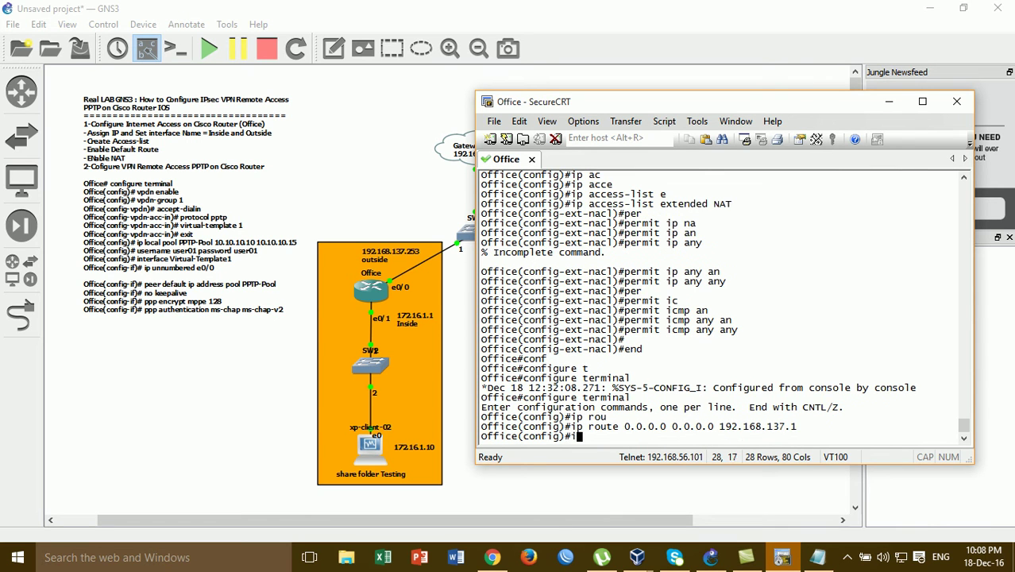
pyautogui.press('Tab')
pyautogui.write('e')
pyautogui.press('BackSpace')
pyautogui.write('i')
pyautogui.press('Tab')
pyautogui.write('s')
pyautogui.press('Tab')
pyautogui.write('l')
pyautogui.press('Tab')
pyautogui.write('NAT')
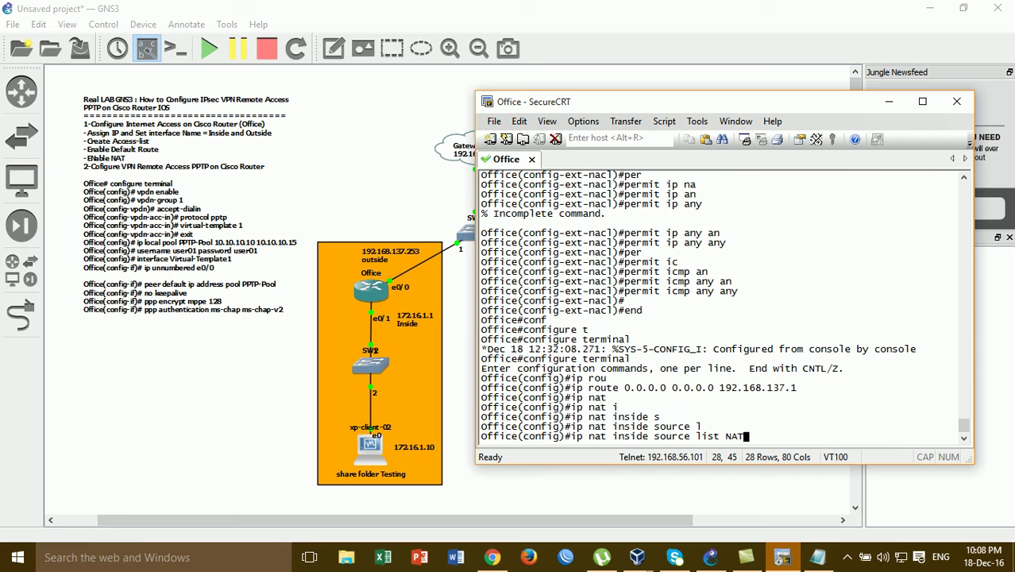
pyautogui.write('int e0.')
pyautogui.write('/0 i')
pyautogui.press('Tab')
pyautogui.press('Return')
pyautogui.press('Return')
pyautogui.press('Return')
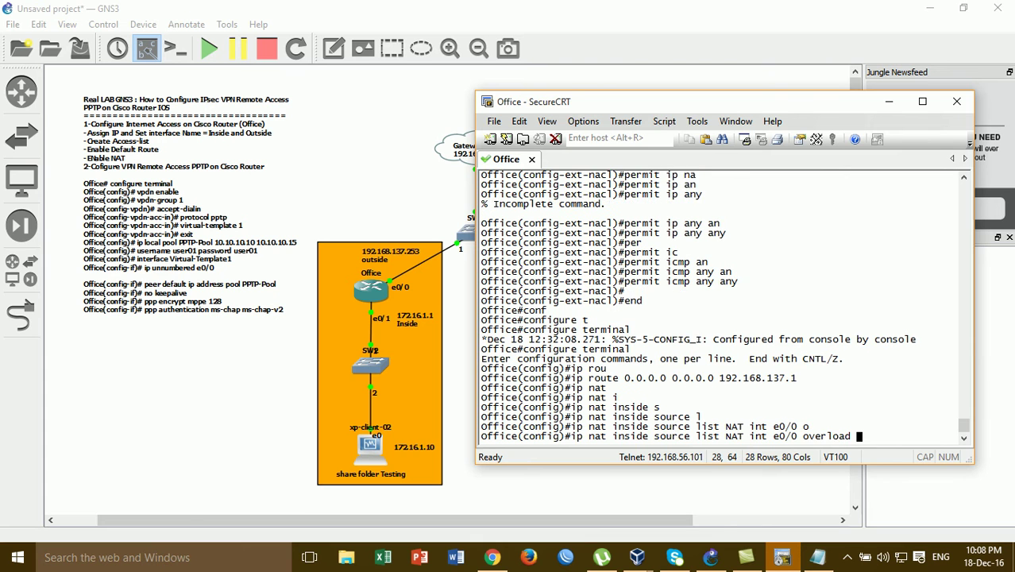
# - Leave configuration mode and confirm the router gets replies from 8.8.8.8
pyautogui.write('end')
pyautogui.press('Return')
pyautogui.press('Return')
pyautogui.write('ping 8.8..8')
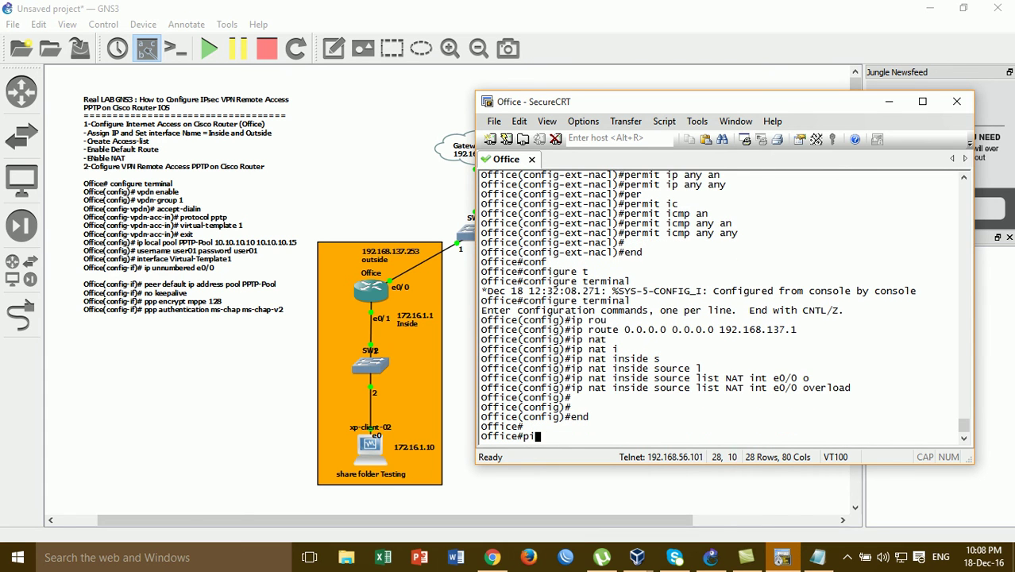
pyautogui.press('BackSpace')
pyautogui.press('BackSpace')
pyautogui.write('8.8')
pyautogui.press('Return')
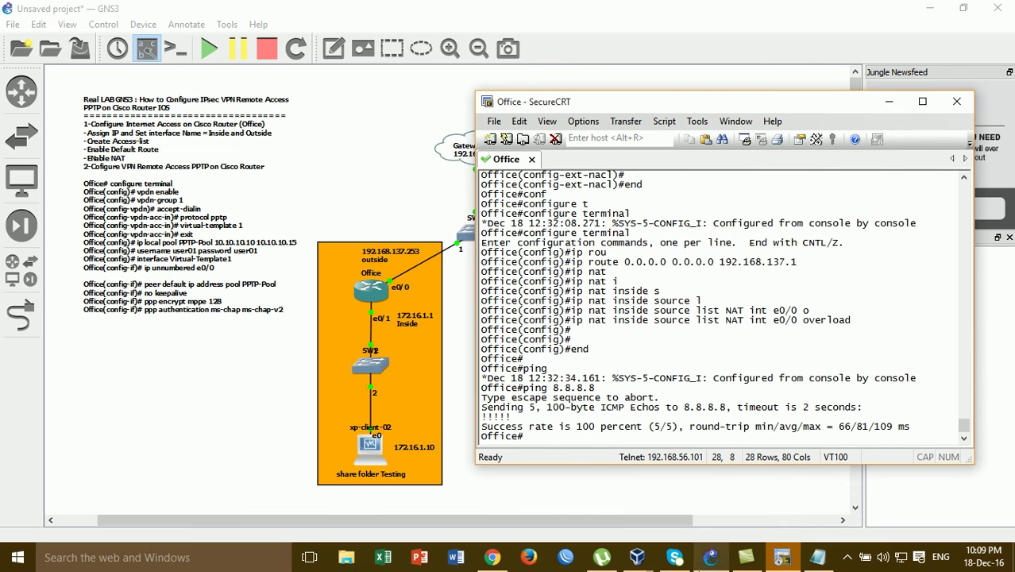
pyautogui.click(709, 557)
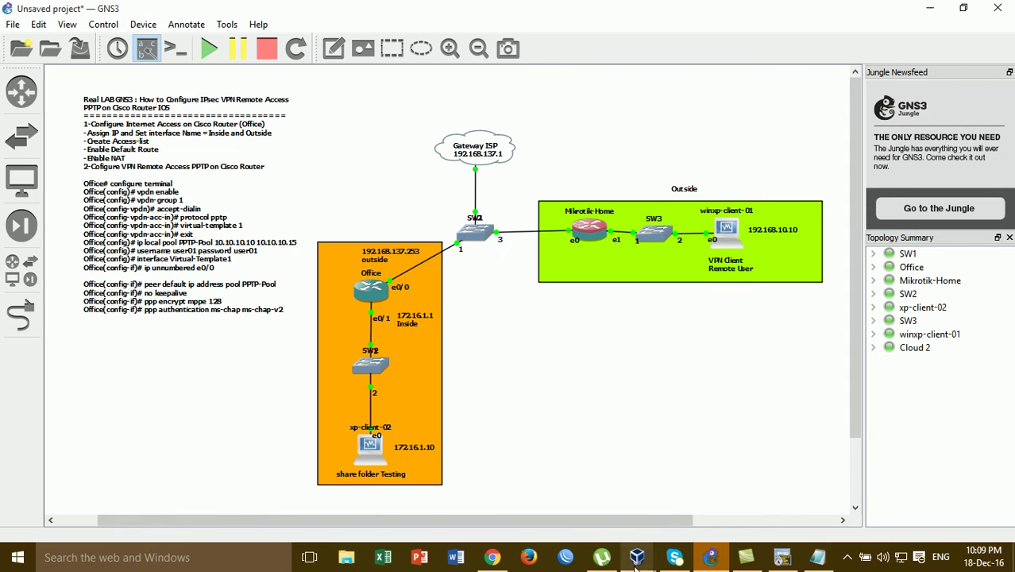
# - On xp-client-02, restart 'ping google.com -t', confirm replies from 216.58.199.14, then minimize cmd
pyautogui.moveTo(637, 556)
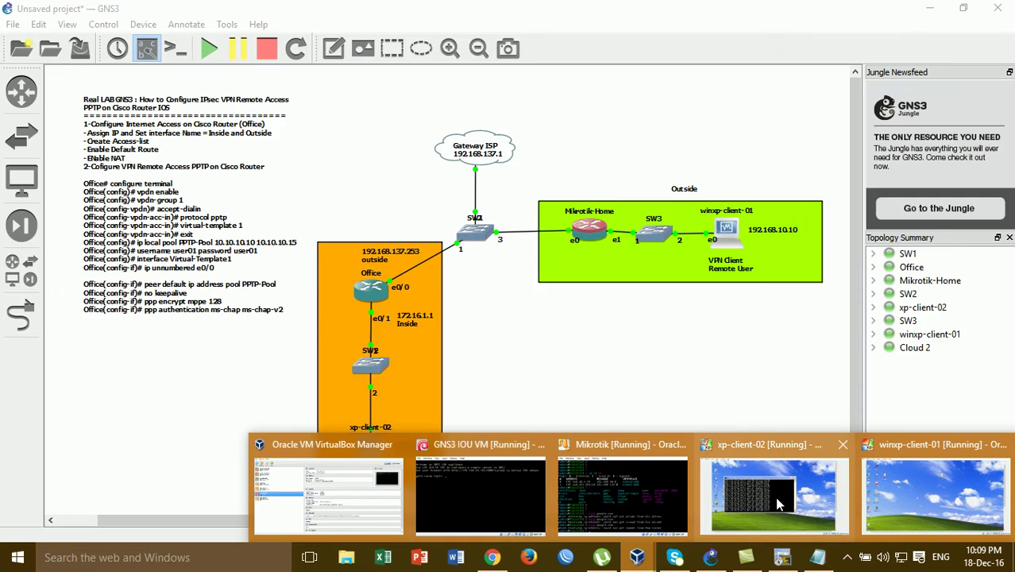
pyautogui.click(771, 493)
pyautogui.hotkey('ctrl', 'c')
pyautogui.press('Up')
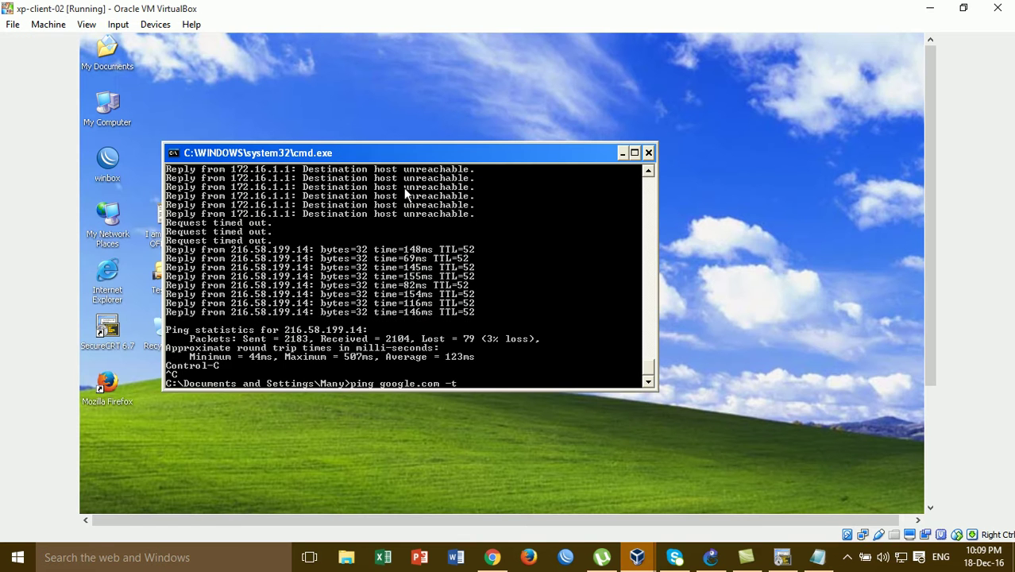
pyautogui.press('Return')
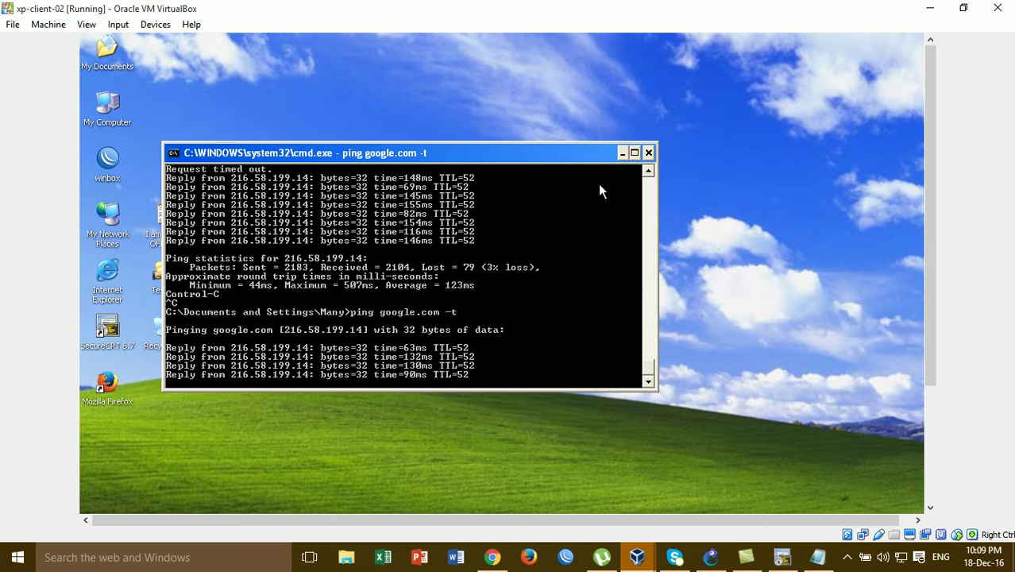
pyautogui.click(622, 154)
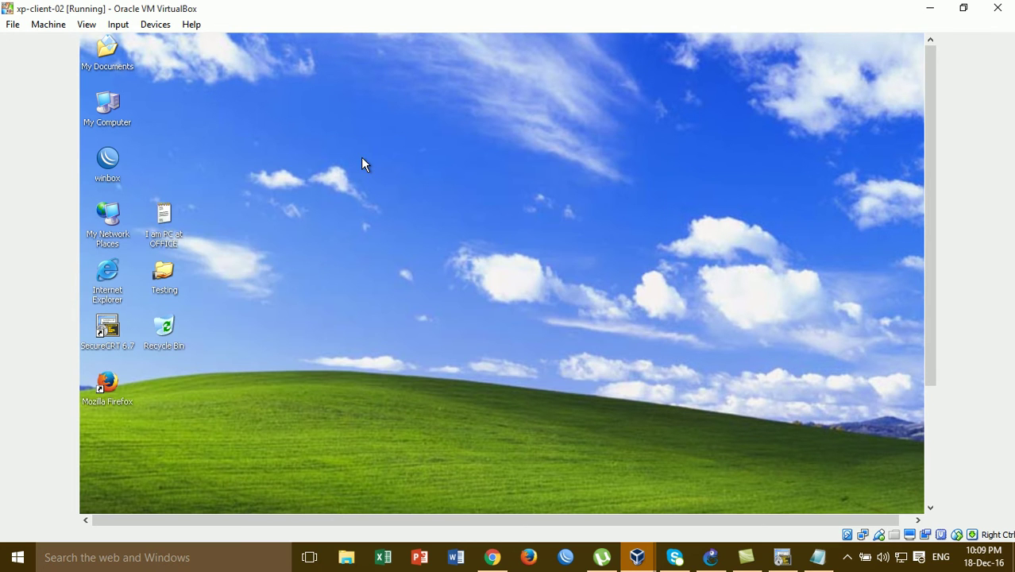
# - Launch Firefox on the XP client, load youtube.com, and dismiss the upgrade warning
pyautogui.doubleClick(117, 381)
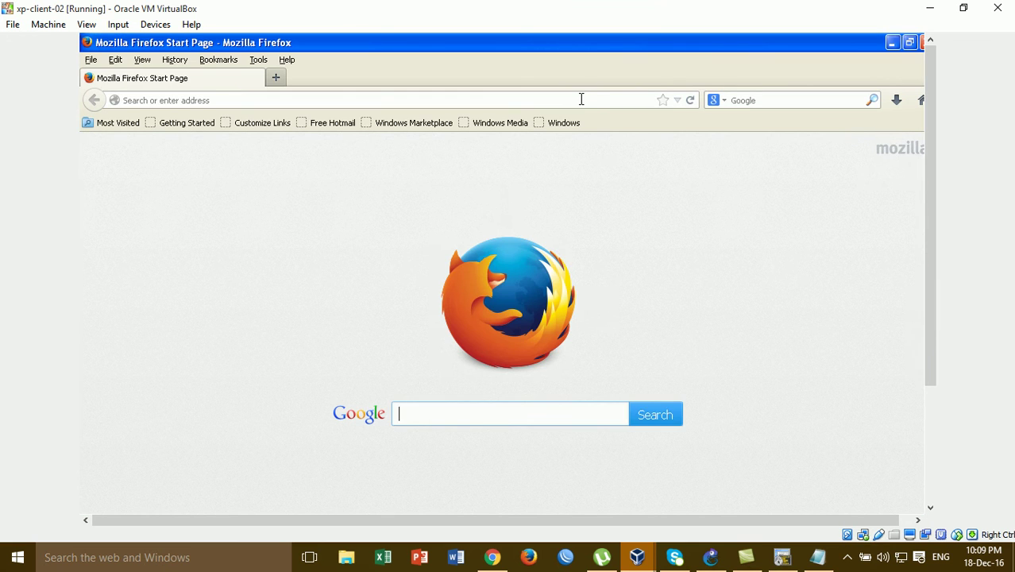
pyautogui.click(581, 99)
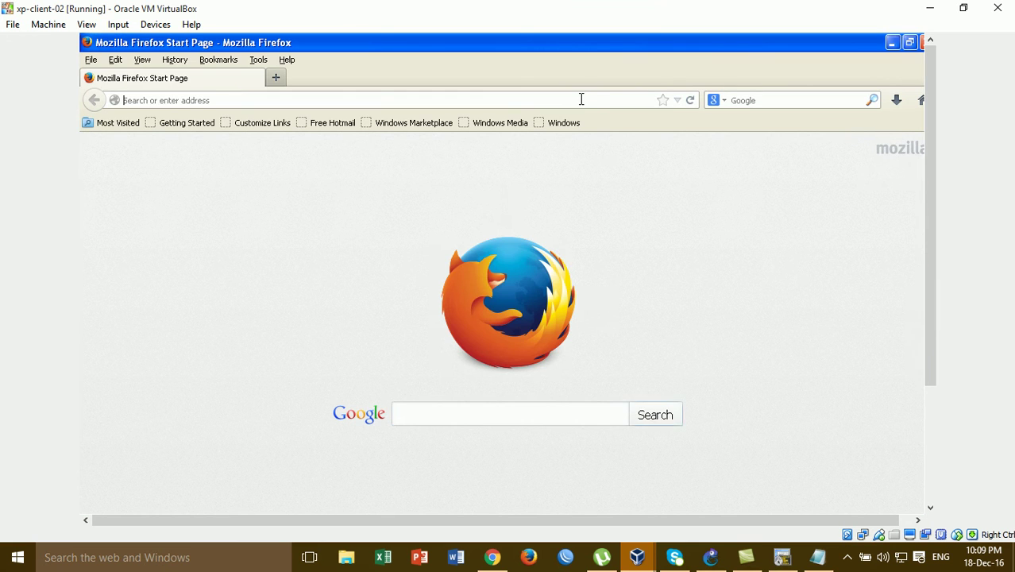
pyautogui.write('y')
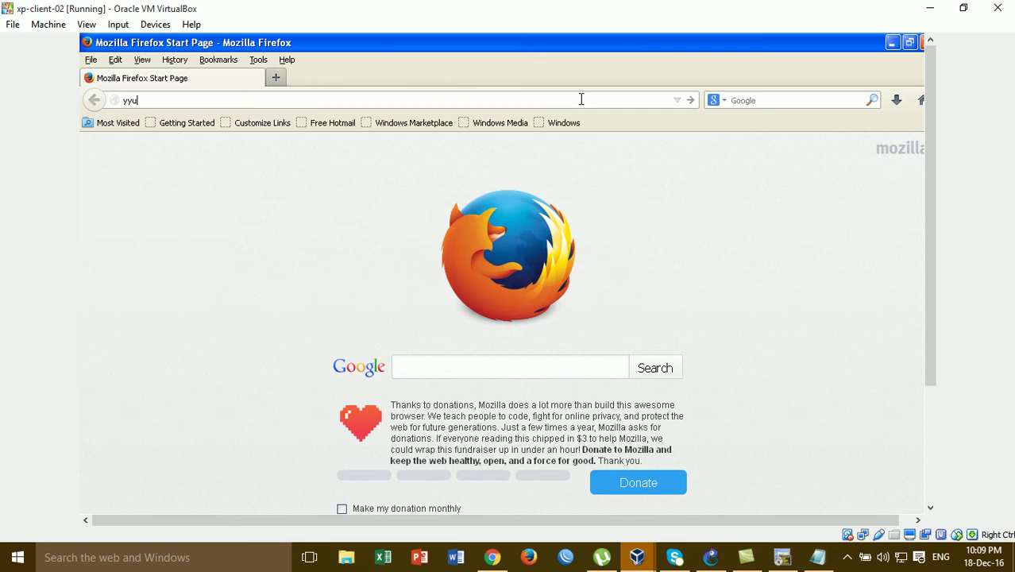
pyautogui.write('o')
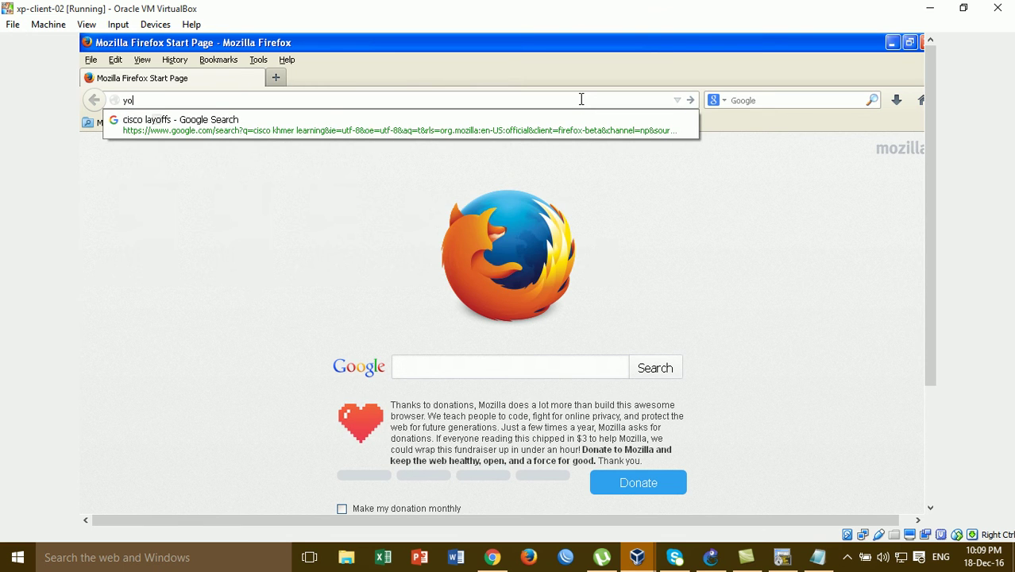
pyautogui.write('u')
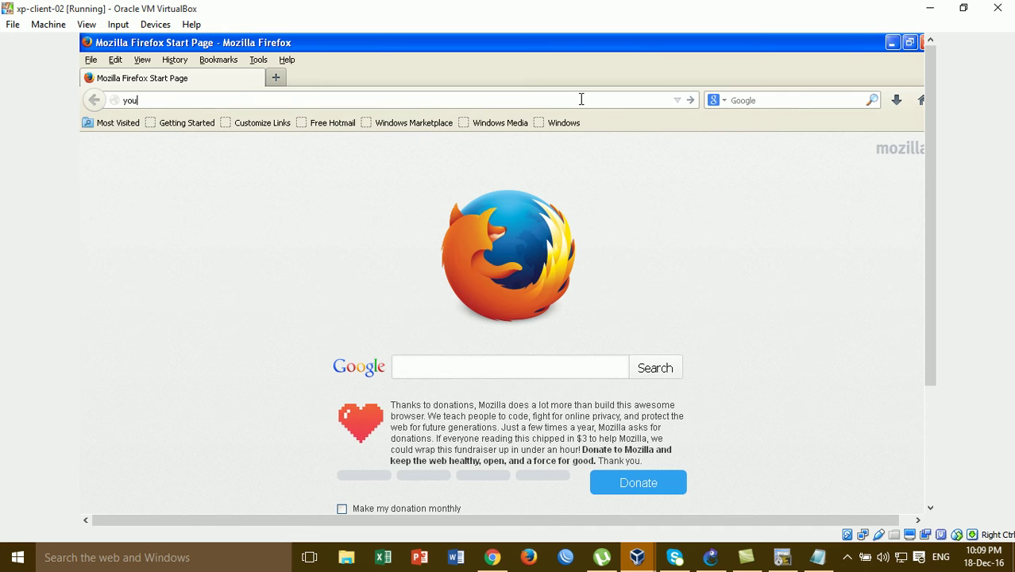
pyautogui.write('tube.com')
pyautogui.press('Return')
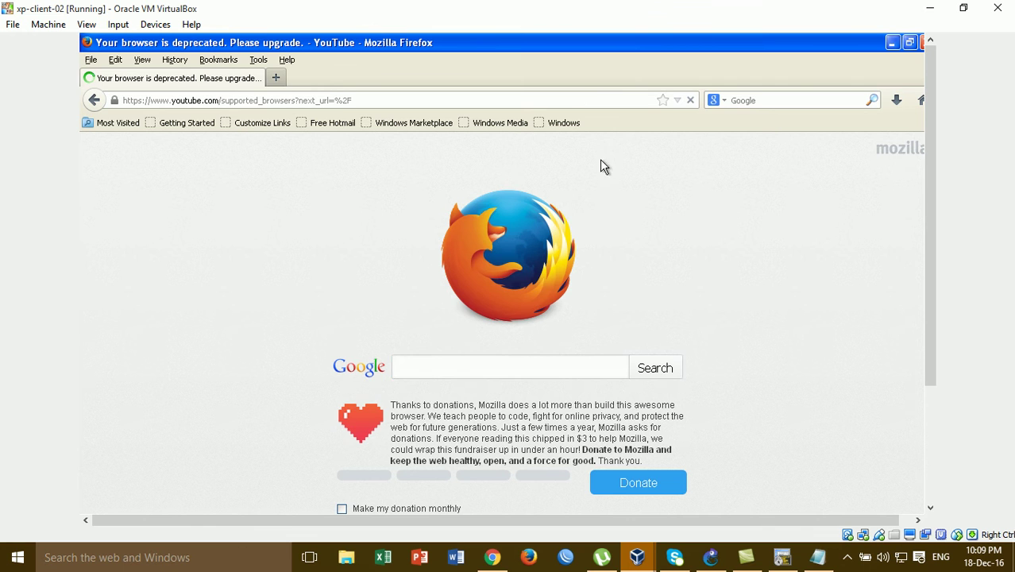
pyautogui.click(175, 495)
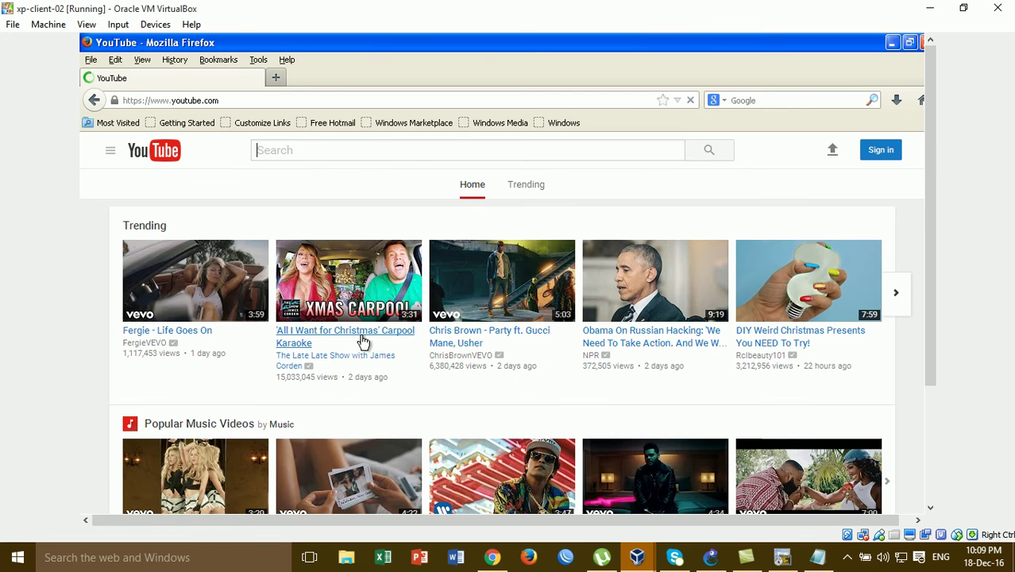
# - Load cnn.com in Firefox on the XP client
pyautogui.click(556, 100)
pyautogui.write('cnn')
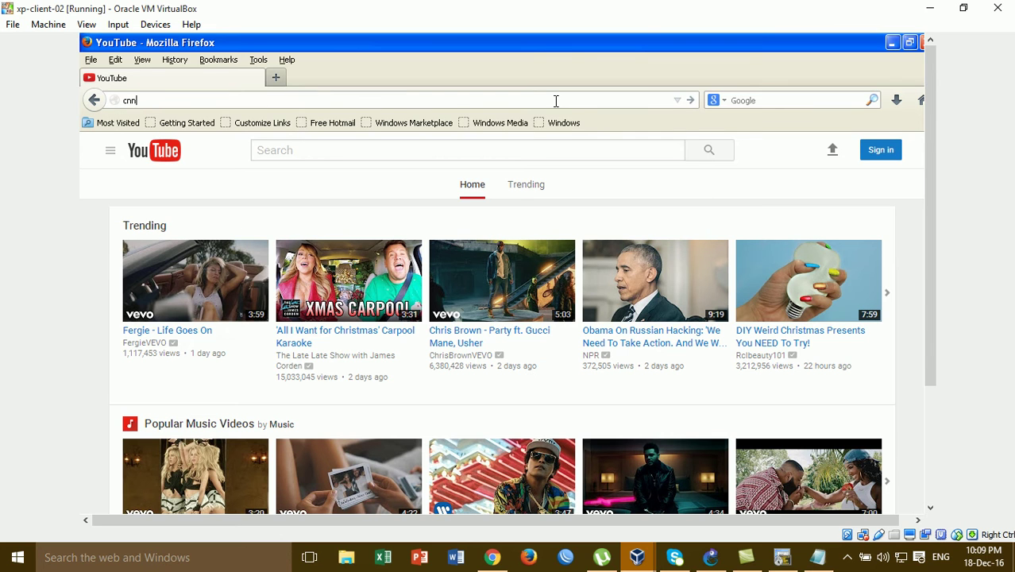
pyautogui.write('.com')
pyautogui.press('Return')
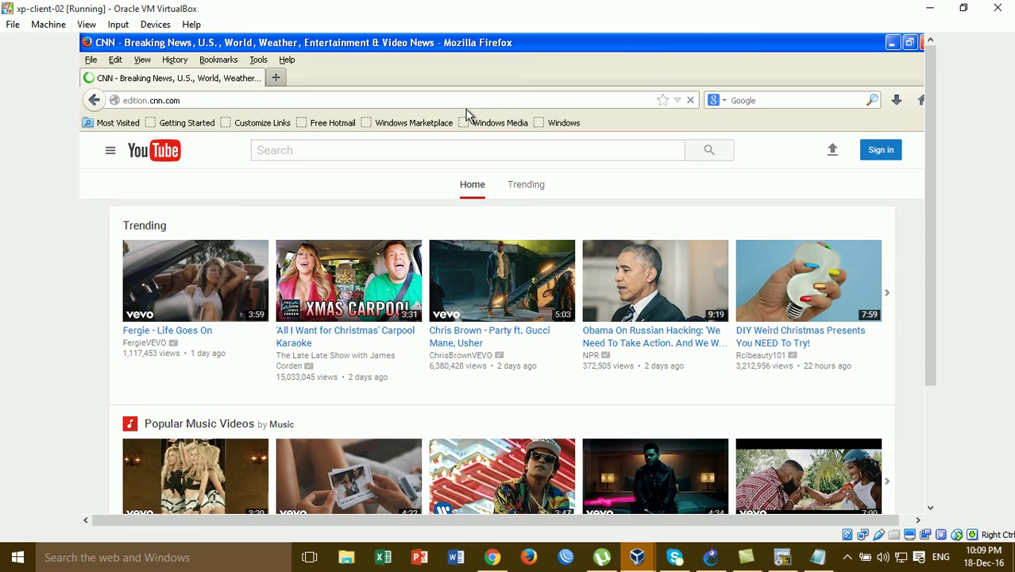
# - Check the edition.cnn.com page, then close Firefox to return to the XP desktop
pyautogui.click(236, 100)
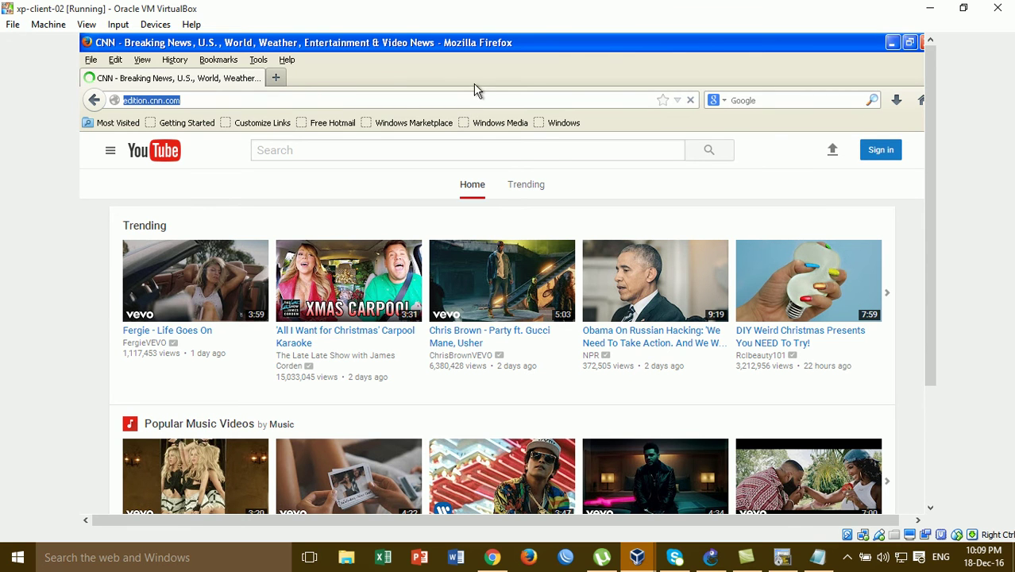
pyautogui.click(934, 439)
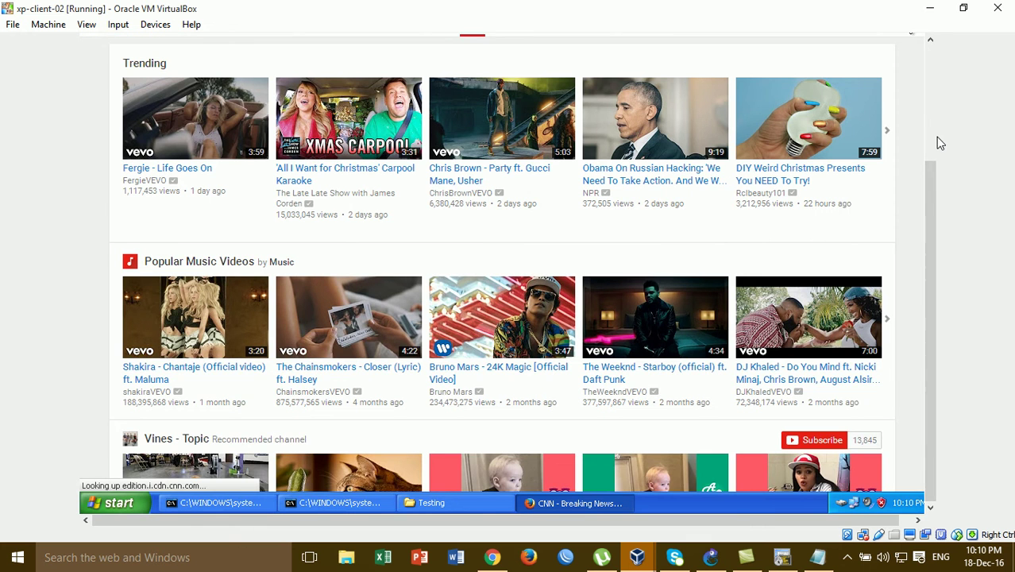
pyautogui.click(936, 135)
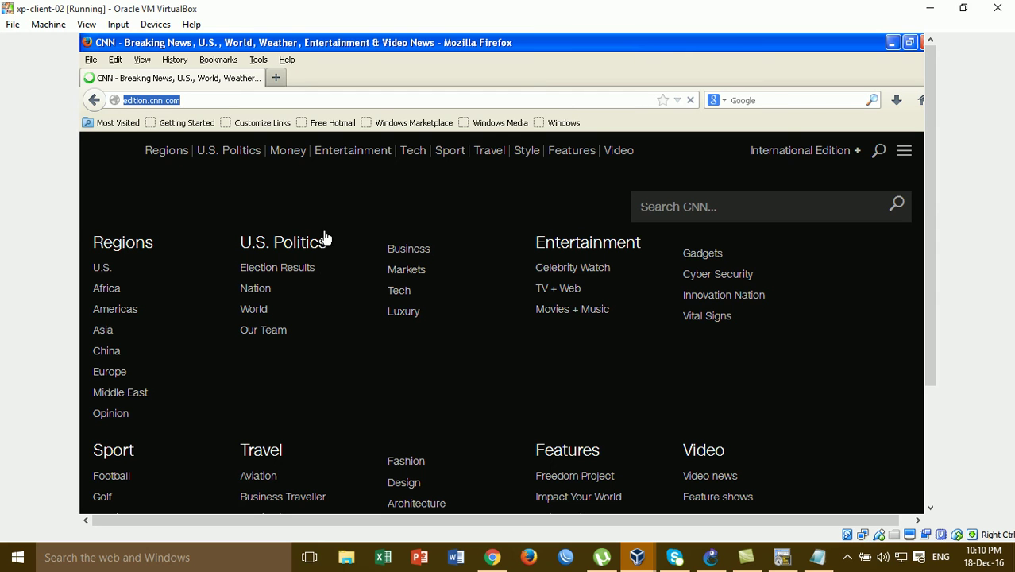
pyautogui.click(921, 44)
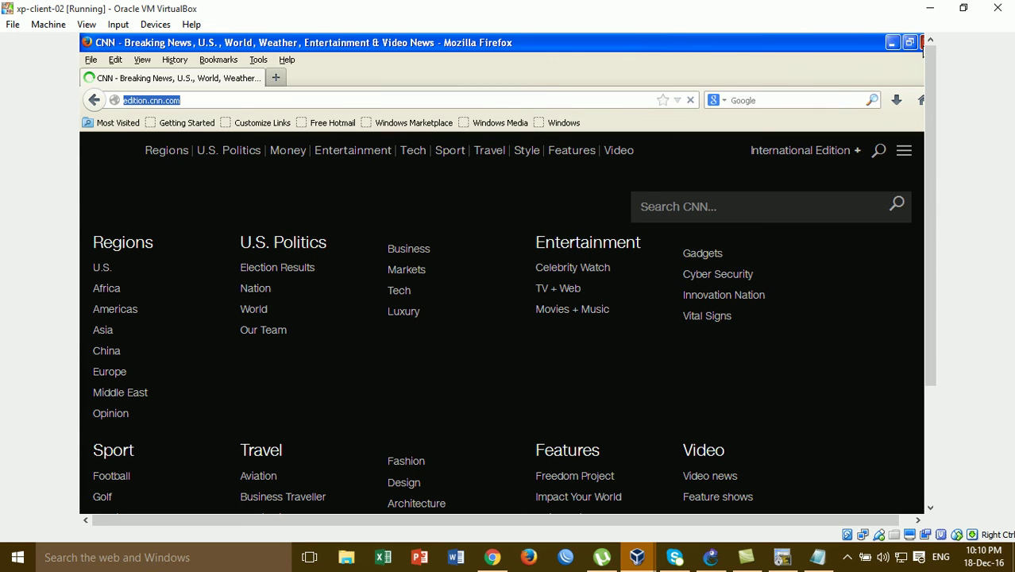
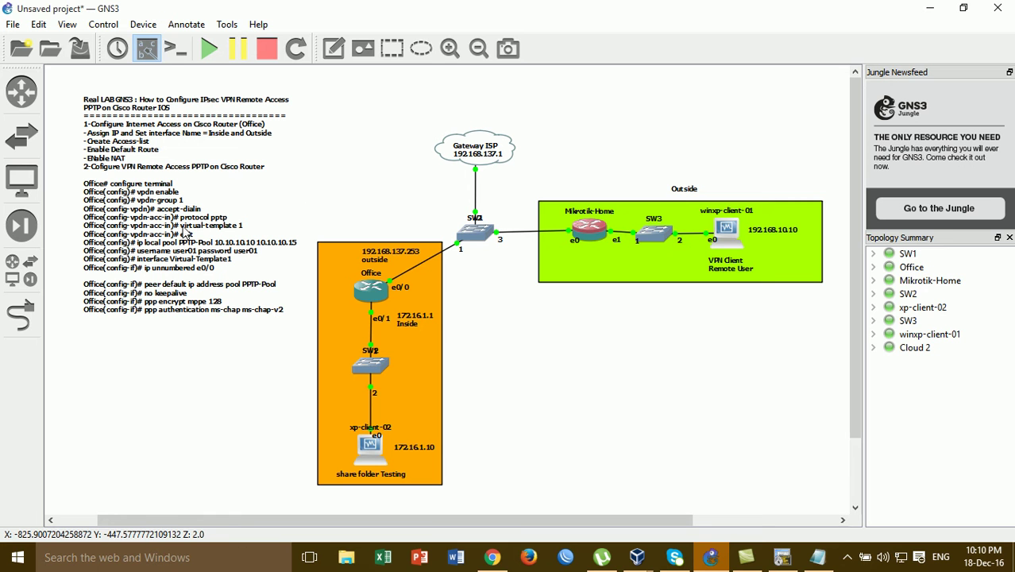
# - Bring up the Office router's console from the lab topology with the PPTP VPN notes
pyautogui.click(780, 562)
# - Show the PPTP command notes and router console, then minimize both to reveal the topology
pyautogui.click(826, 558)
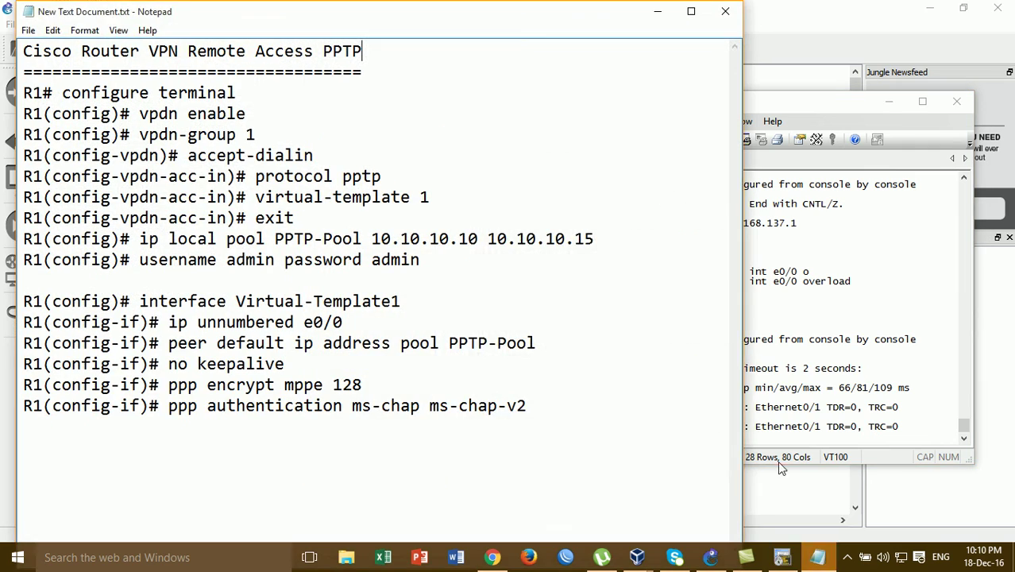
pyautogui.click(810, 362)
pyautogui.click(657, 16)
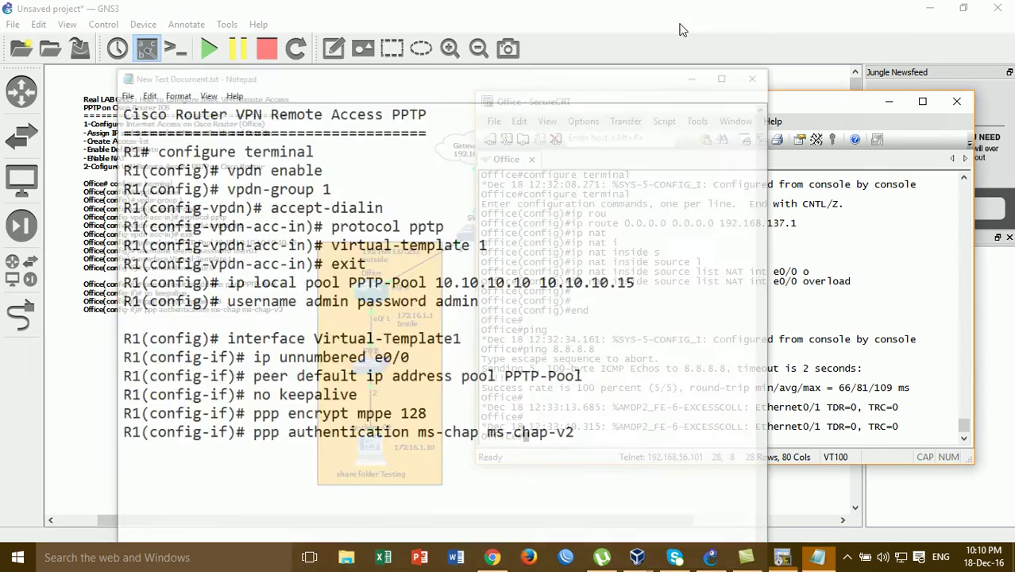
pyautogui.click(889, 102)
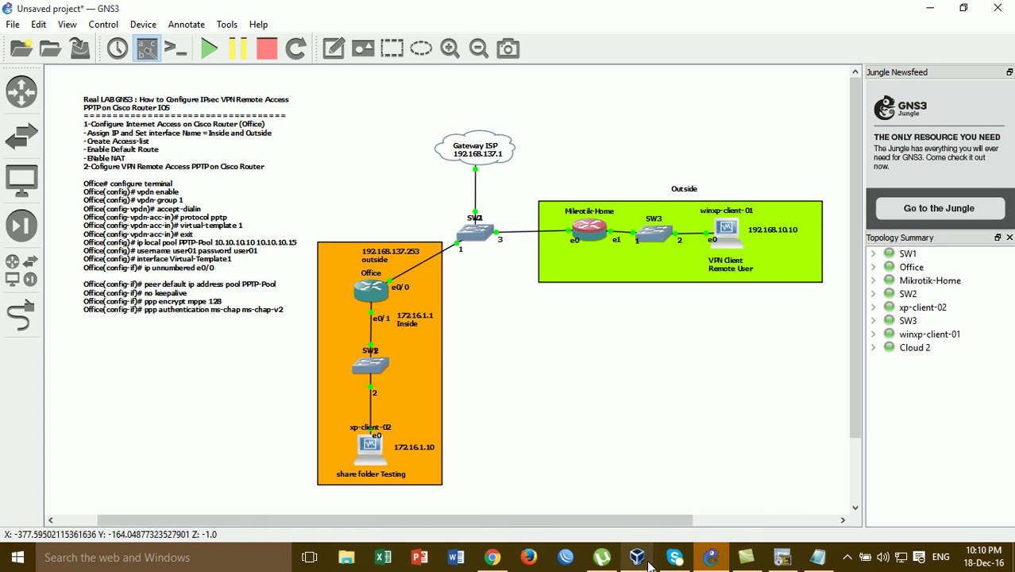
# - On winxp-client-01, run a continuous ping to 172.16.1.1 and stop it after timeouts
pyautogui.moveTo(639, 560)
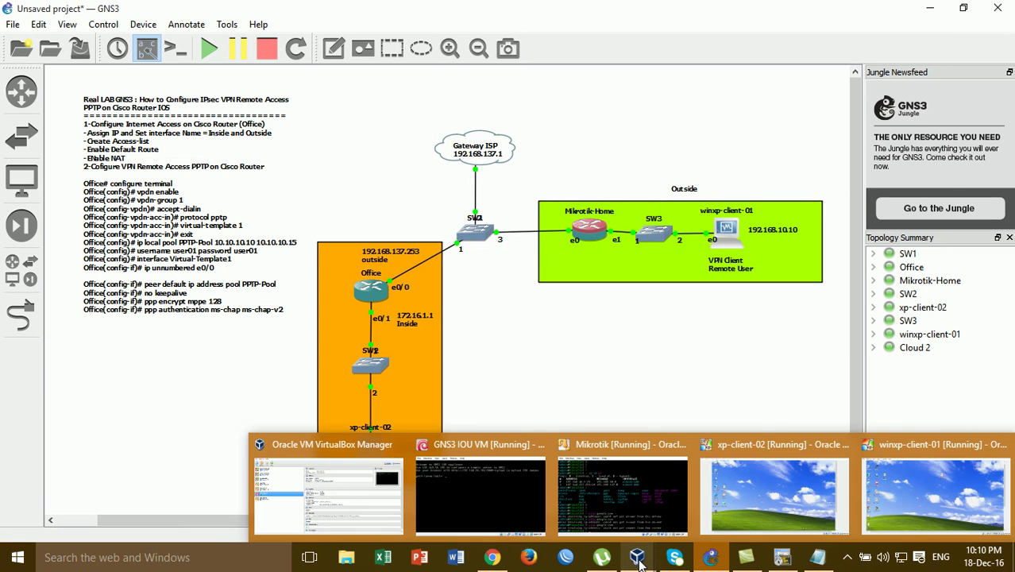
pyautogui.click(885, 505)
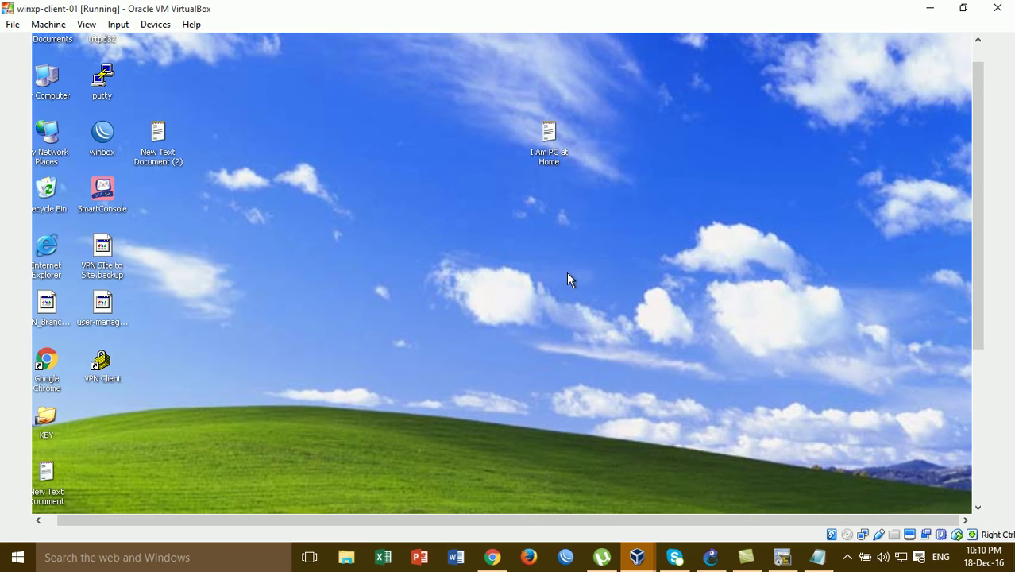
pyautogui.press('Return')
pyautogui.press('Return')
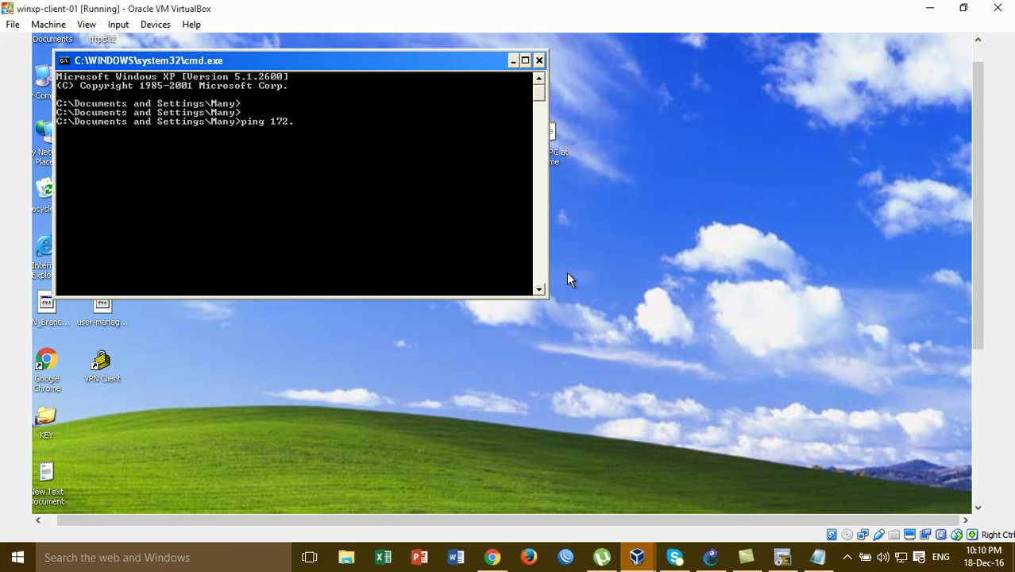
pyautogui.write('ping 172.16.1.1 -t')
pyautogui.press('Return')
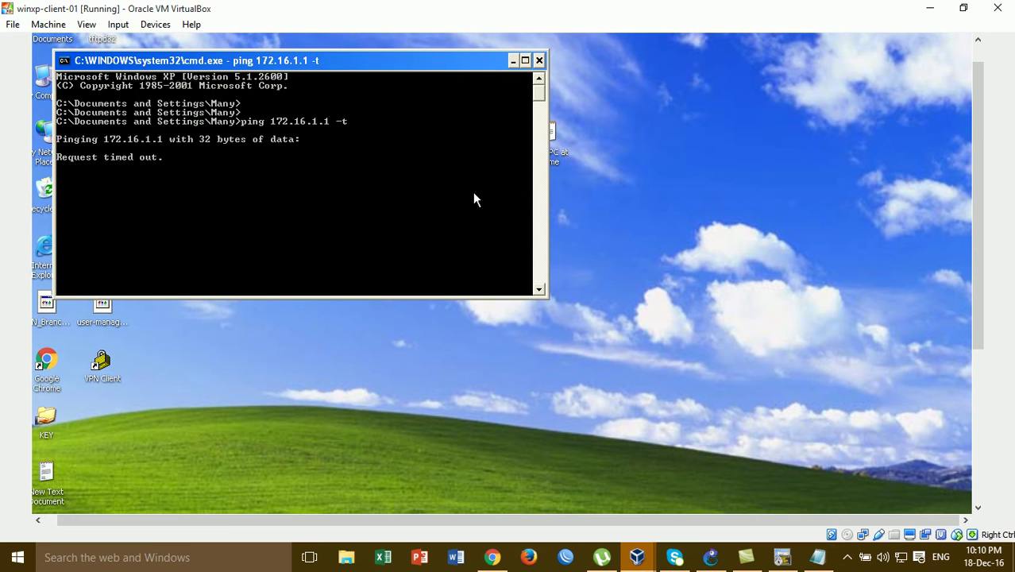
pyautogui.hotkey('ctrl', 'c')
# - Start a continuous ping to 172.16.1.10 from the client
pyautogui.press('Up')
pyautogui.press('BackSpace')
pyautogui.press('BackSpace')
pyautogui.press('BackSpace')
pyautogui.write('0 -t')
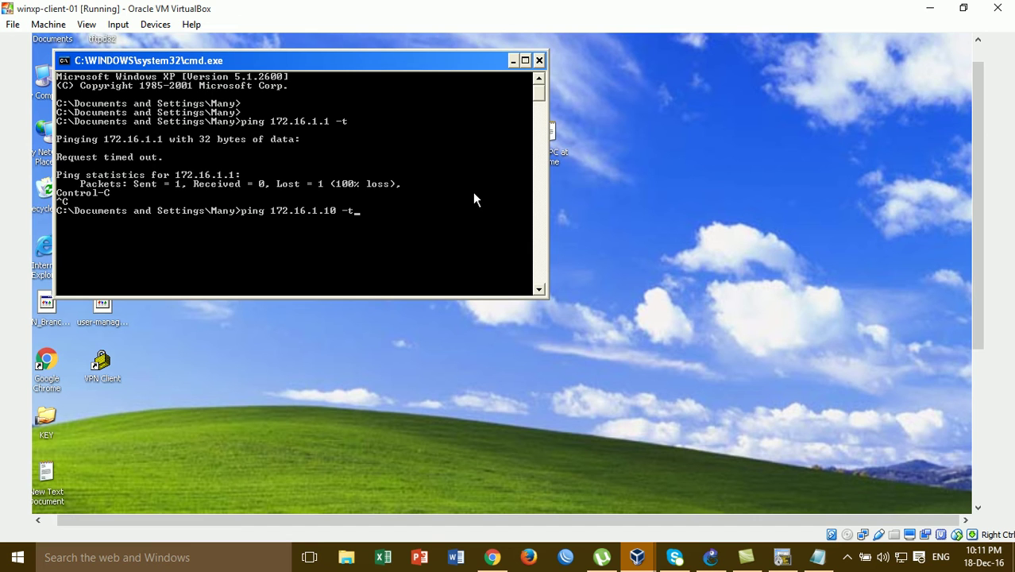
pyautogui.press('Return')
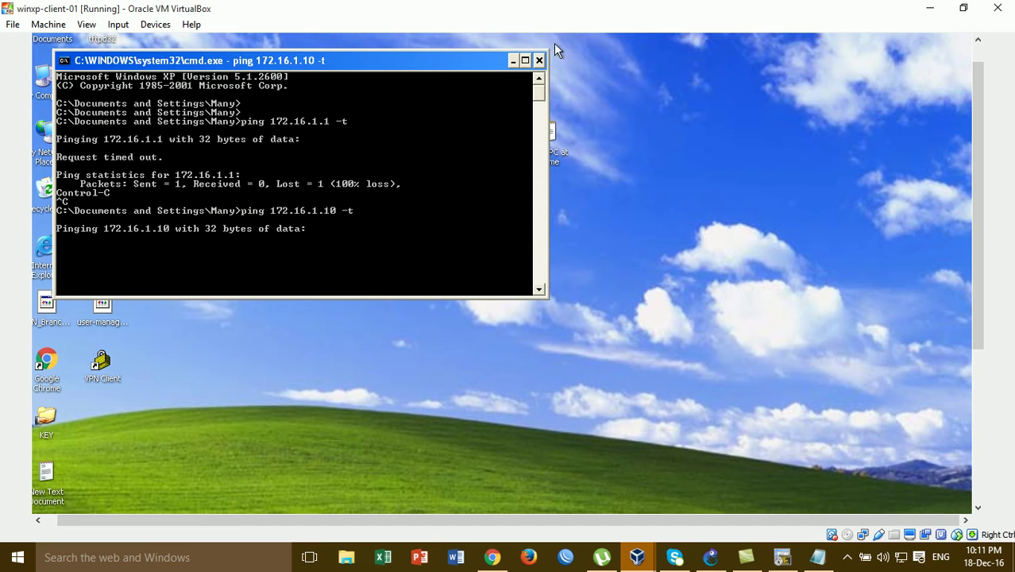
# - Arrange the router console beside the PPTP command notes
pyautogui.click(929, 8)
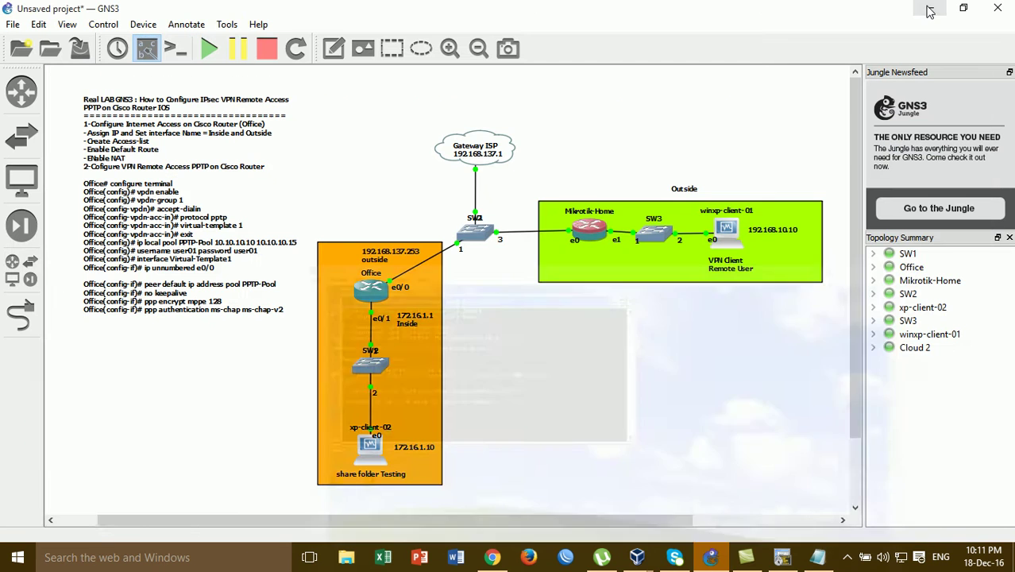
pyautogui.click(782, 558)
pyautogui.click(818, 559)
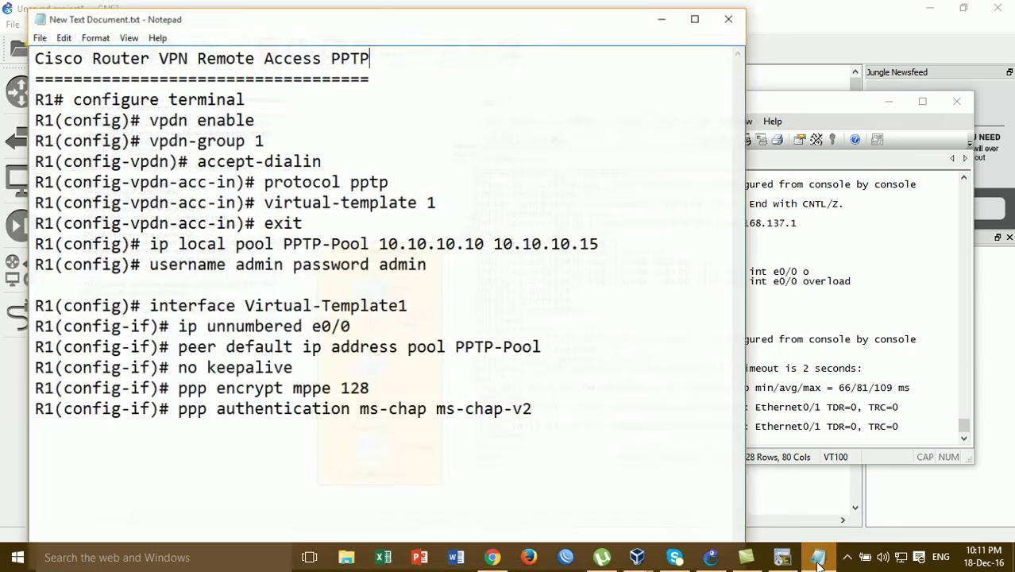
pyautogui.click(835, 433)
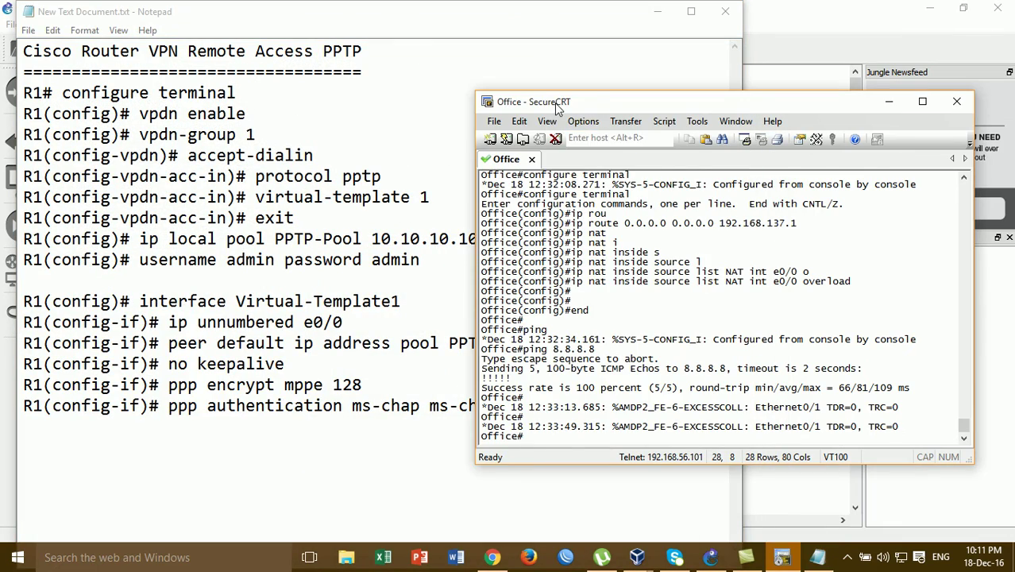
pyautogui.moveTo(555, 107); pyautogui.dragTo(684, 35)
# - Enter global configuration mode with configure terminal on the Office router
pyautogui.write('conf')
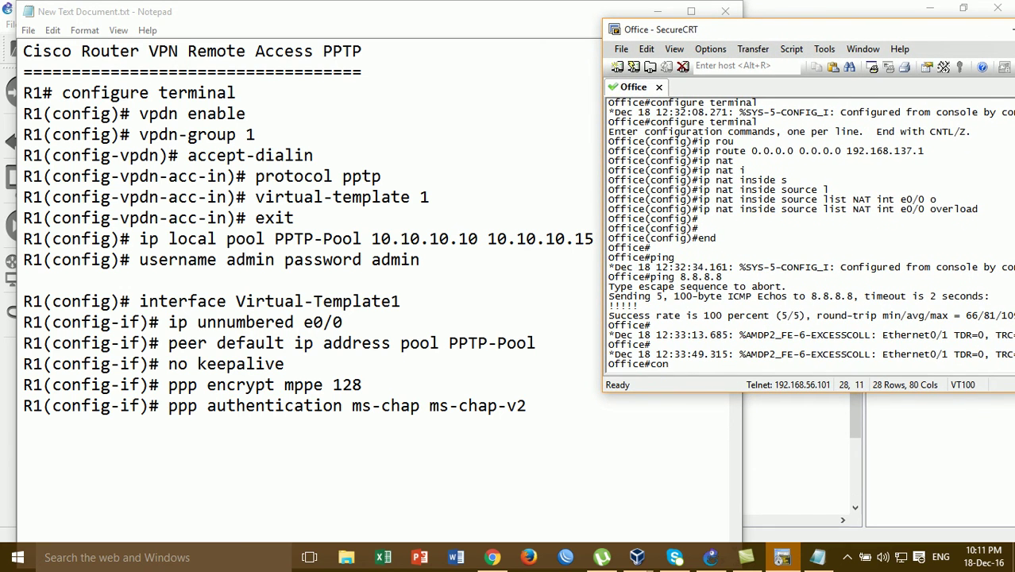
pyautogui.press('Tab')
pyautogui.press('BackSpace')
pyautogui.press('BackSpace')
pyautogui.press('BackSpace')
pyautogui.press('BackSpace')
pyautogui.press('BackSpace')
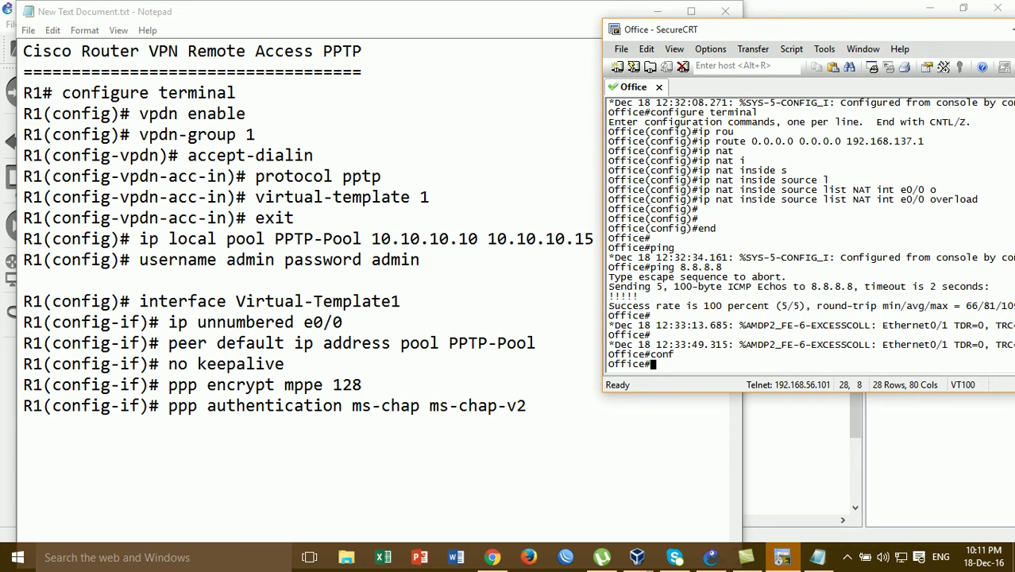
pyautogui.press('Tab')
pyautogui.write('t')
pyautogui.press('Tab')
pyautogui.press('Return')
pyautogui.press('Return')
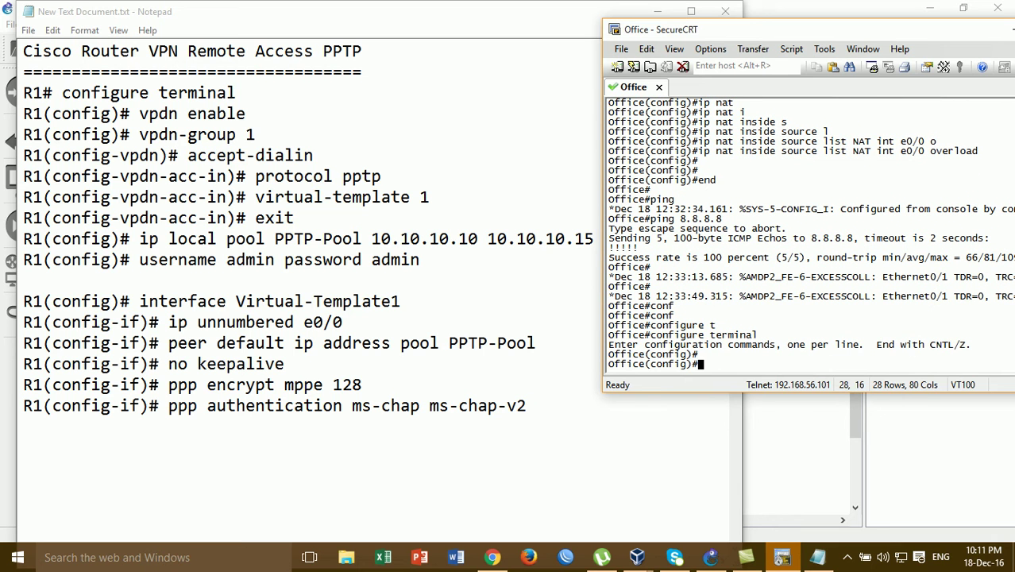
# - Enable VPDN with vpdn enable
pyautogui.write('vpd')
pyautogui.press('Tab')
pyautogui.write('n en')
pyautogui.press('Tab')
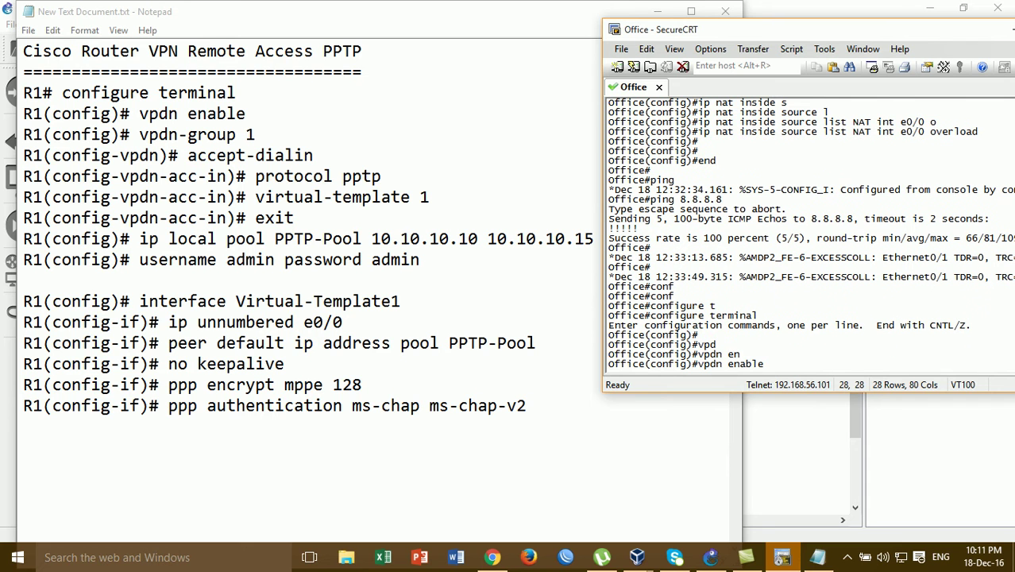
pyautogui.press('Return')
pyautogui.press('Return')
pyautogui.write('vpd')
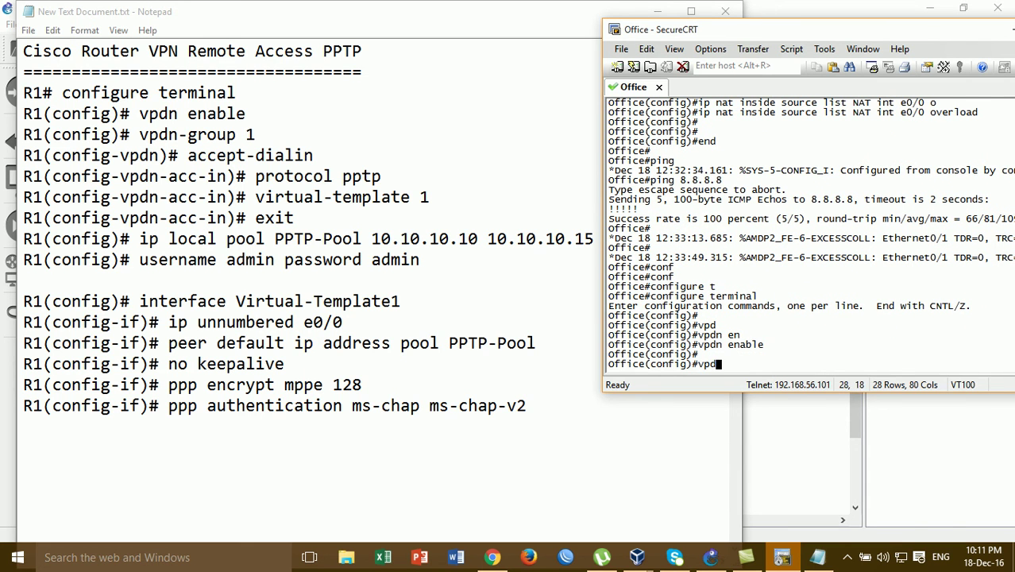
# - Type vpdn-group ? to list the group name options
pyautogui.press('Tab')
pyautogui.write('n')
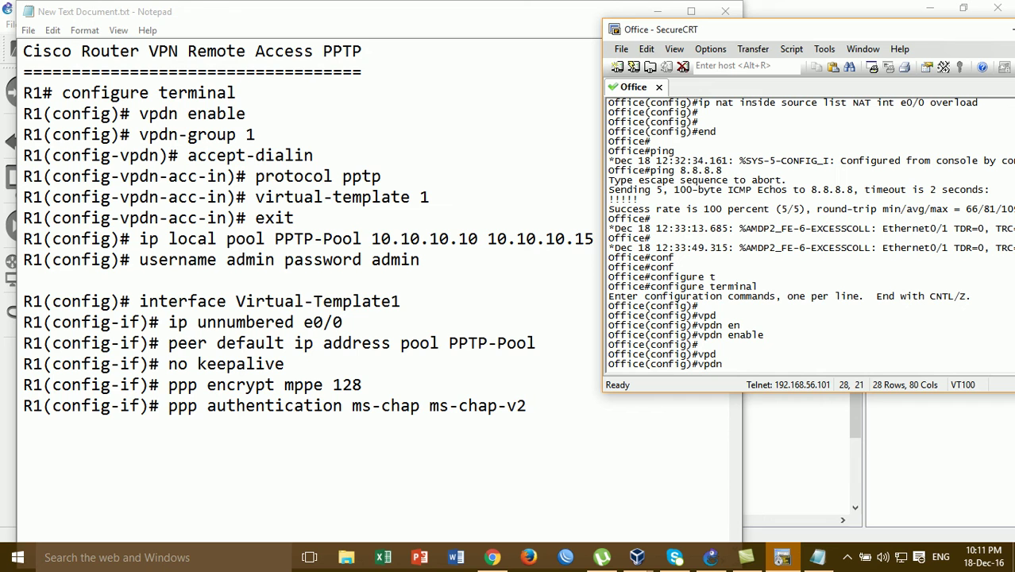
pyautogui.press('BackSpace')
pyautogui.write('-gr')
pyautogui.press('Tab')
pyautogui.write('?')
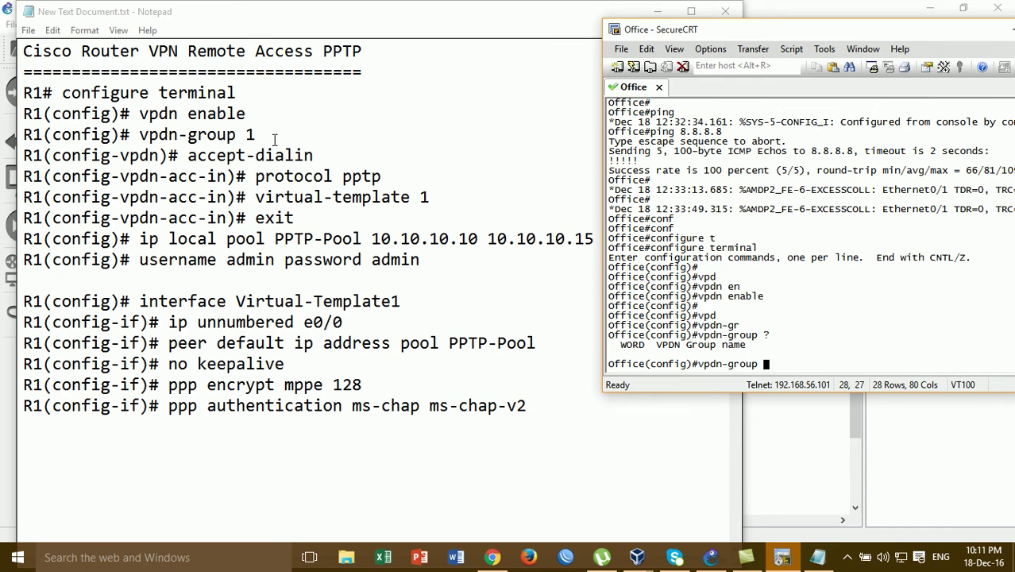
# - Edit the notes' vpdn-group name, trying G-VPN and G-PPTP before clearing it
pyautogui.click(274, 140)
pyautogui.press('BackSpace')
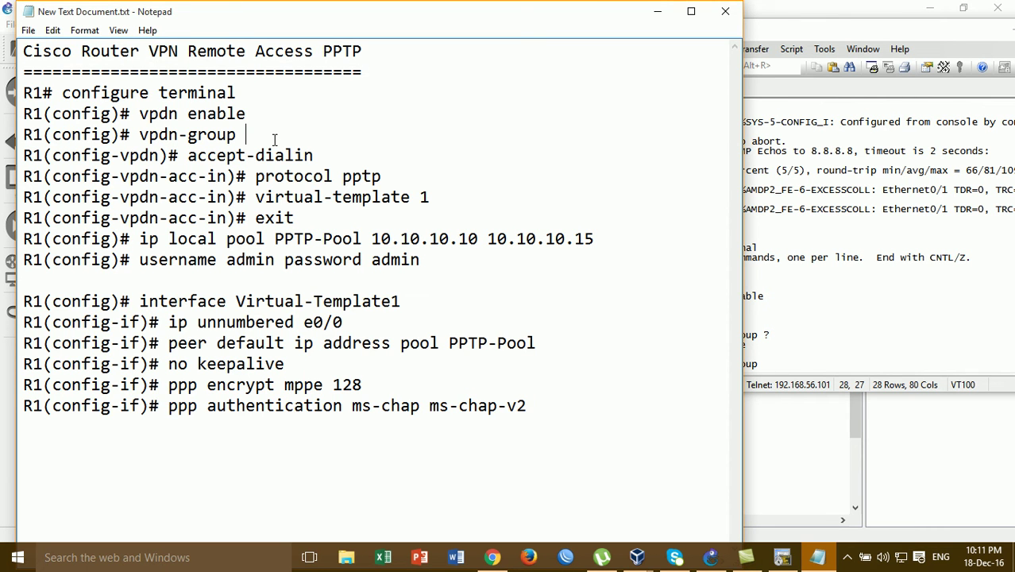
pyautogui.write('g')
pyautogui.press('BackSpace')
pyautogui.write('G-')
pyautogui.write('VPN')
pyautogui.press('BackSpace')
pyautogui.press('BackSpace')
pyautogui.press('BackSpace')
pyautogui.write('PPTP')
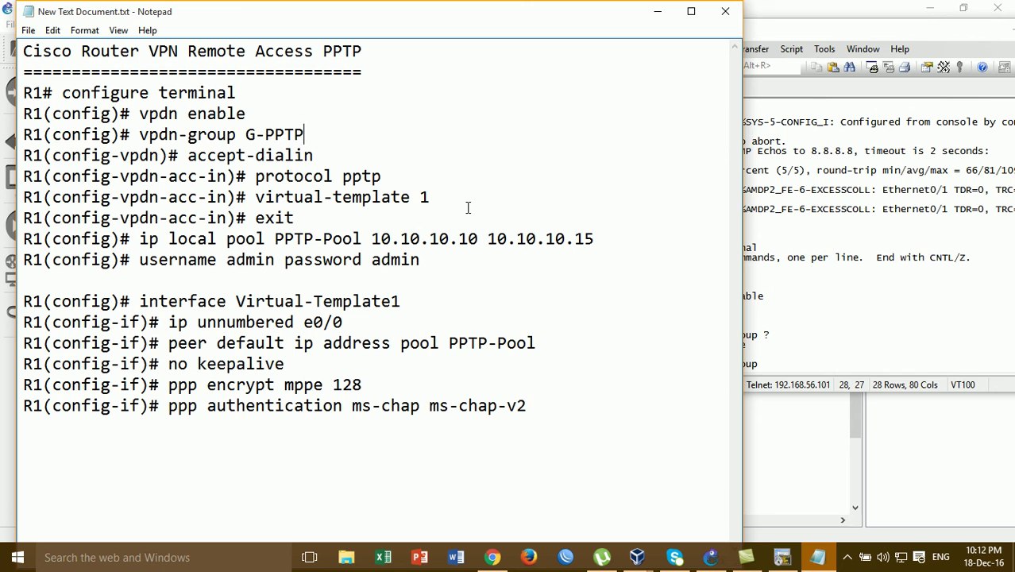
pyautogui.press('BackSpace')
pyautogui.press('BackSpace')
pyautogui.press('BackSpace')
pyautogui.press('BackSpace')
pyautogui.press('BackSpace')
pyautogui.press('BackSpace')
# - Create vpdn-group 1 on the router and enable accept-dialin
pyautogui.write('1')
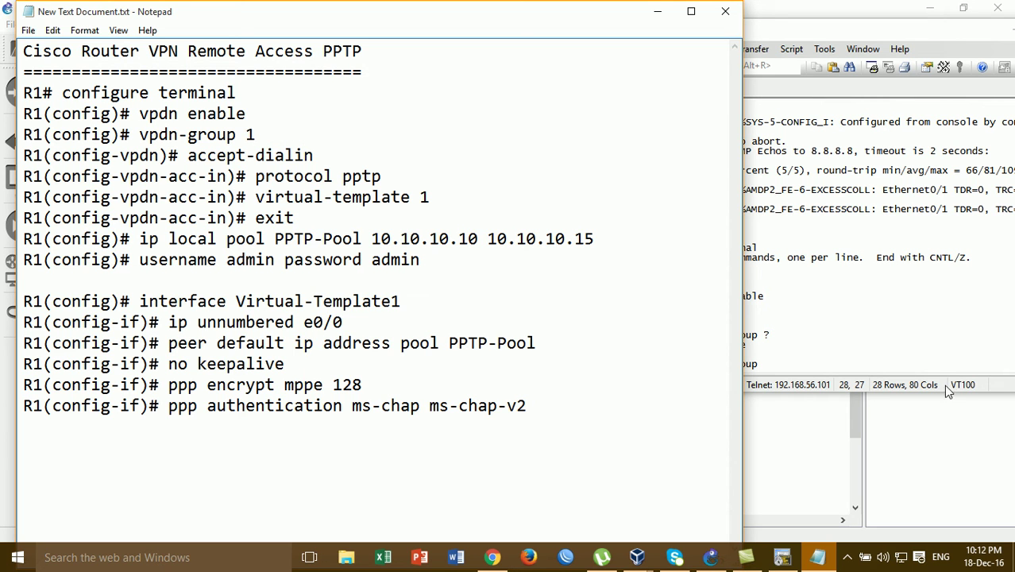
pyautogui.click(866, 344)
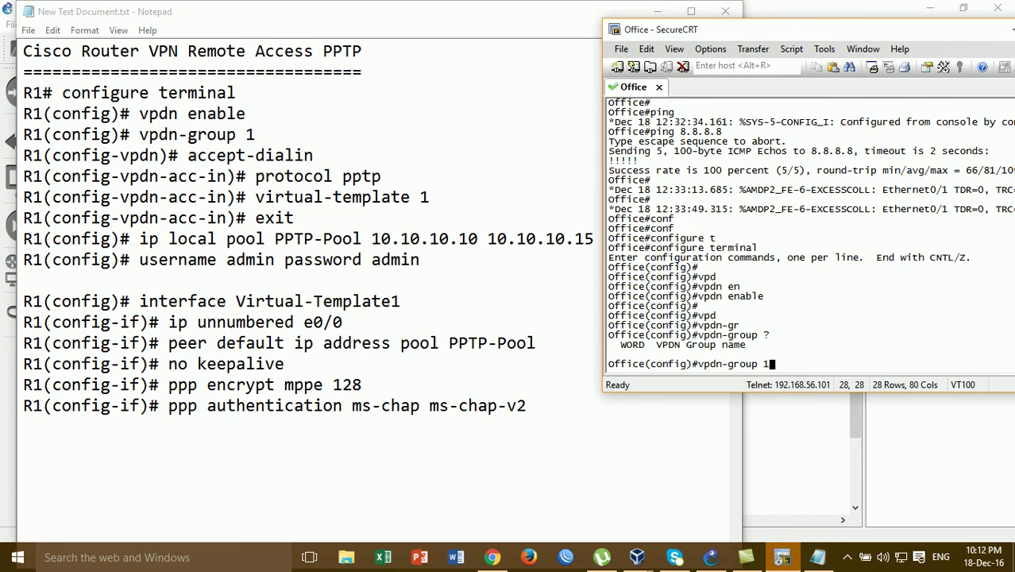
pyautogui.press('Return')
pyautogui.press('Return')
pyautogui.write('acc')
pyautogui.press('Tab')
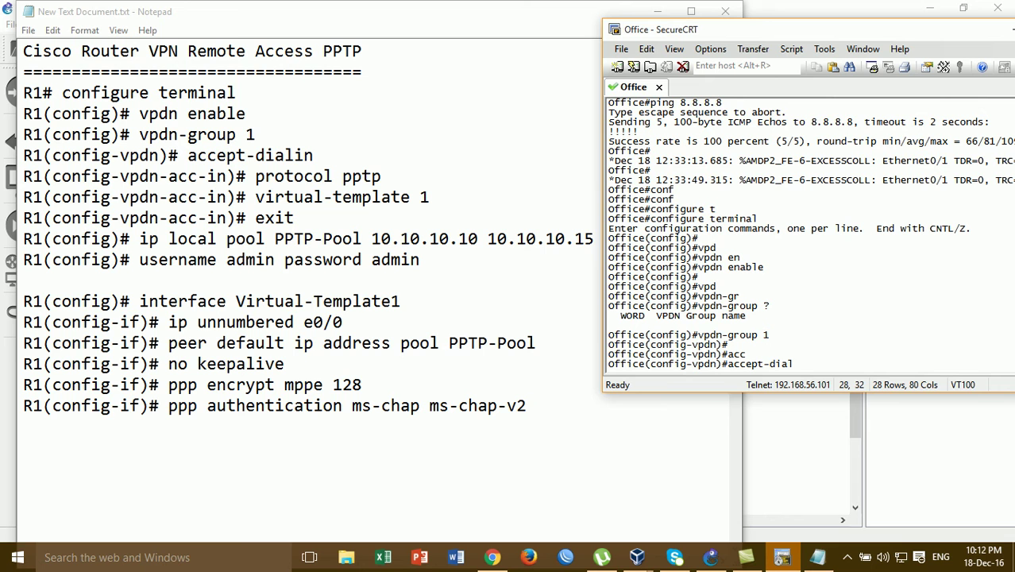
pyautogui.write('in')
pyautogui.press('Tab')
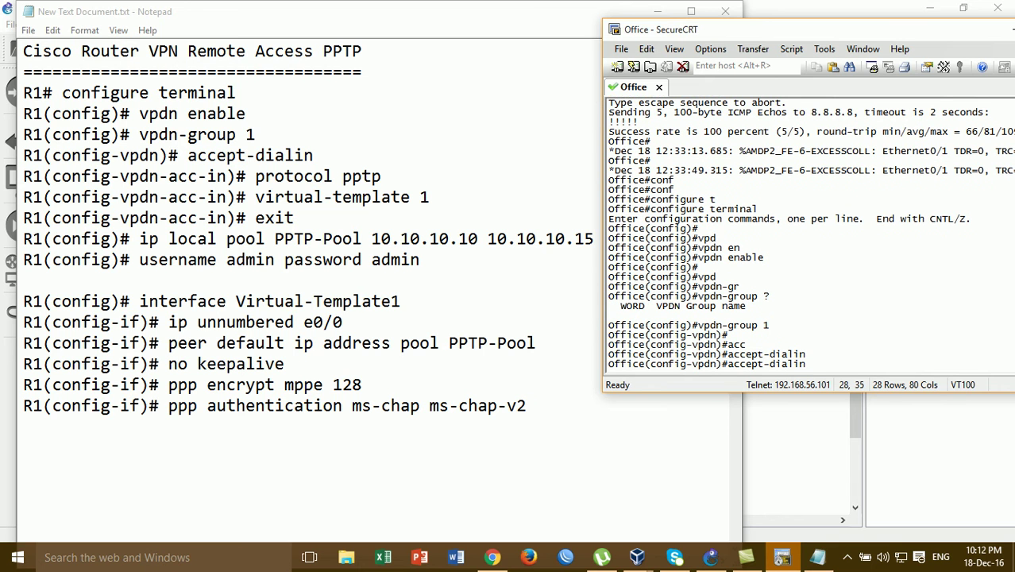
pyautogui.press('Return')
pyautogui.press('Return')
pyautogui.press('Return')
# - Set the dial-in protocol to pptp with virtual-template 1, then exit
pyautogui.write('pr')
pyautogui.press('Tab')
pyautogui.write('p')
pyautogui.press('Tab')
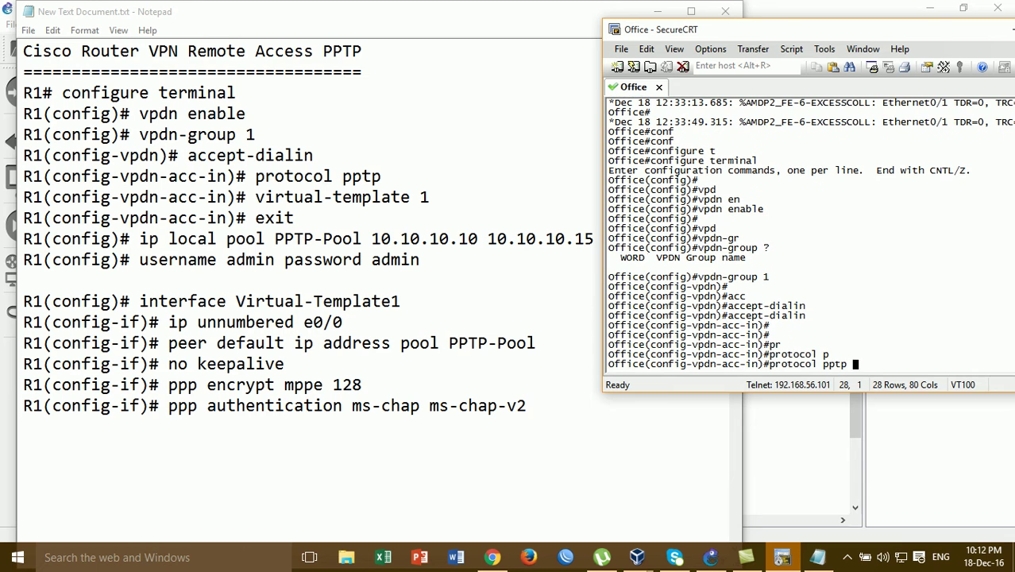
pyautogui.press('Return')
pyautogui.write('vir')
pyautogui.press('Tab')
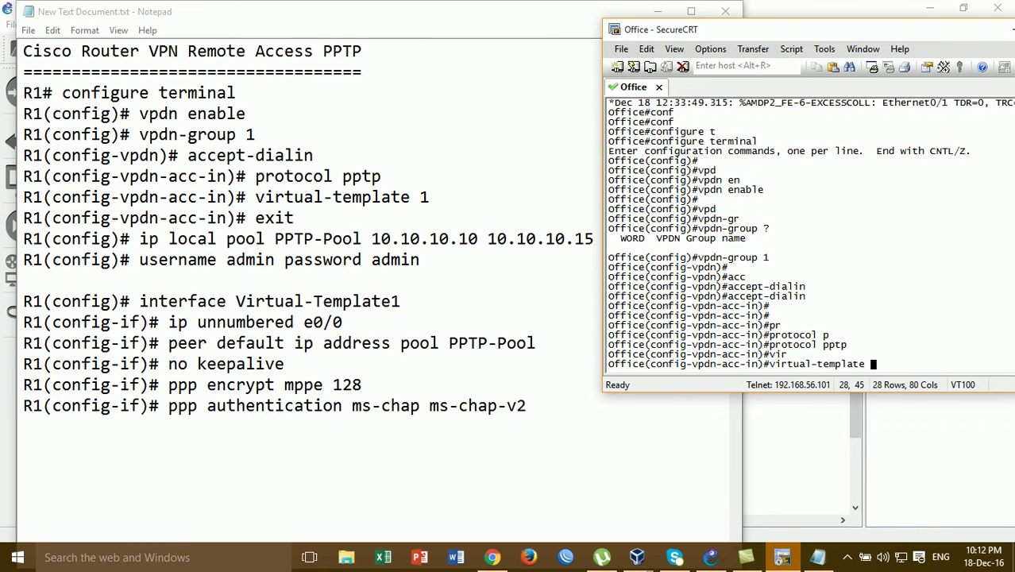
pyautogui.write('?')
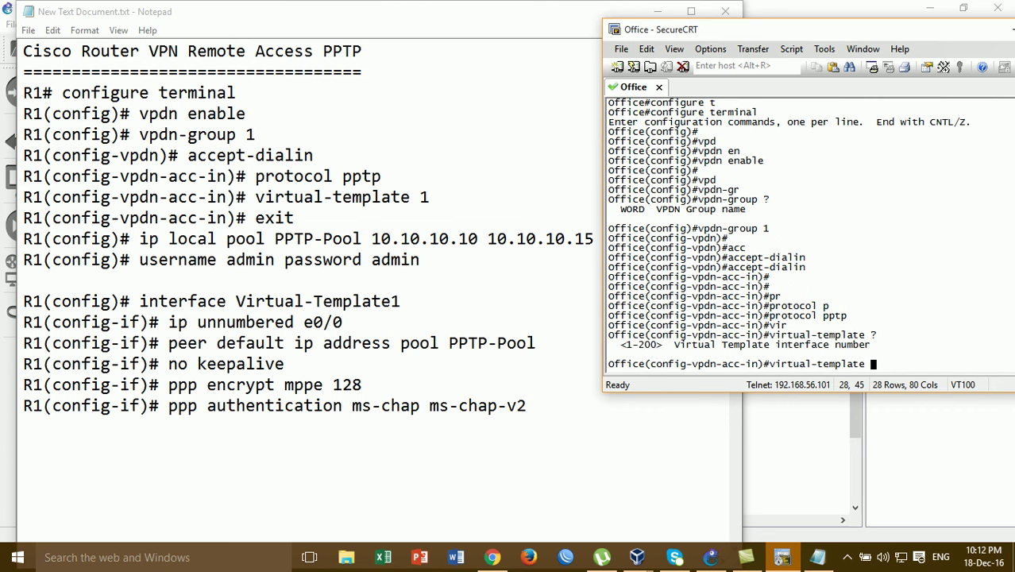
pyautogui.write('1')
pyautogui.press('Return')
pyautogui.write('exit')
pyautogui.press('Return')
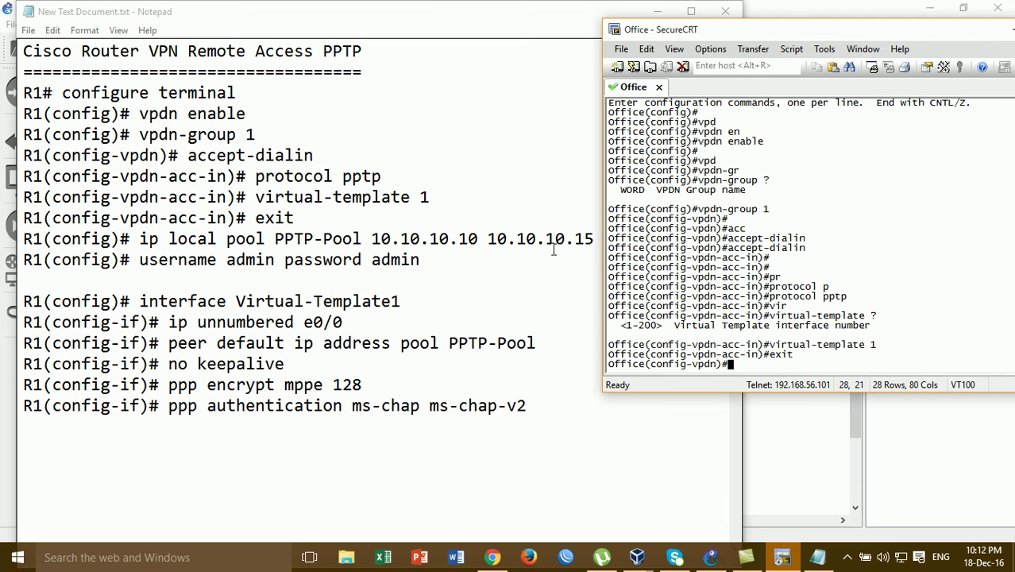
# - Create ip local pool PPTP-Pool from 10.10.10.10 to 10.10.10.15
pyautogui.write('exit')
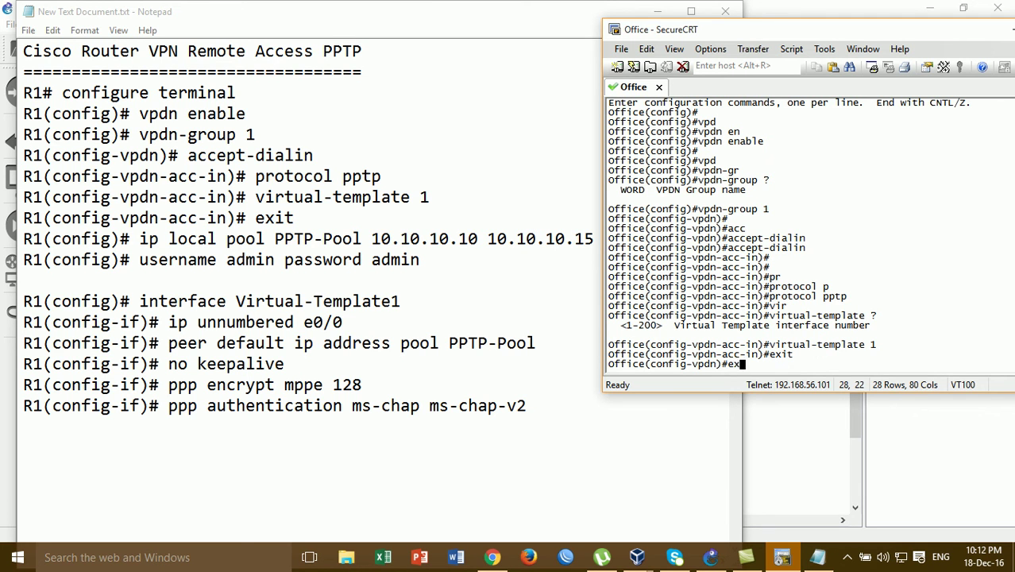
pyautogui.press('Return')
pyautogui.write('ip ;')
pyautogui.press('BackSpace')
pyautogui.write('lo')
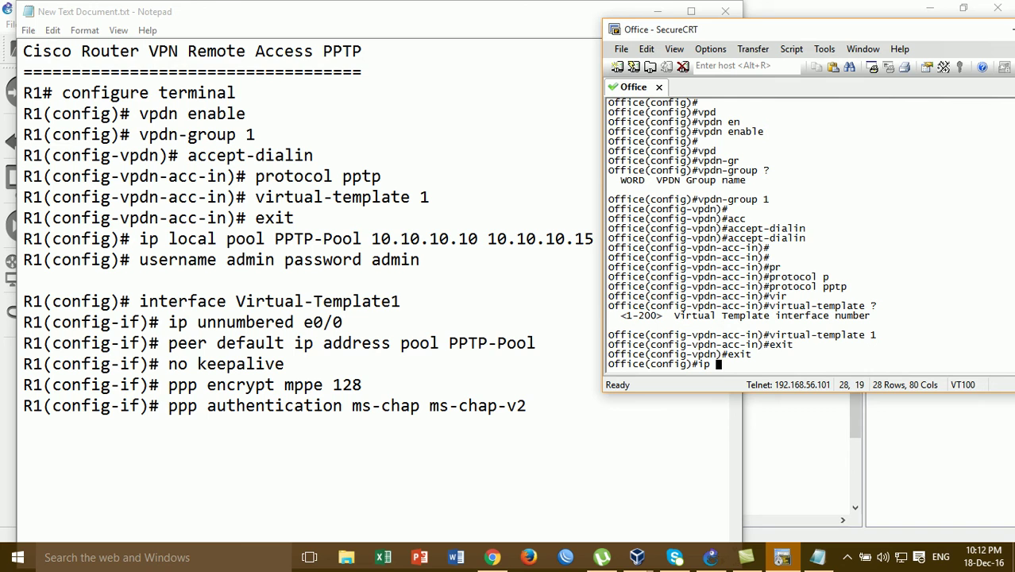
pyautogui.press('Tab')
pyautogui.write('p')
pyautogui.press('Tab')
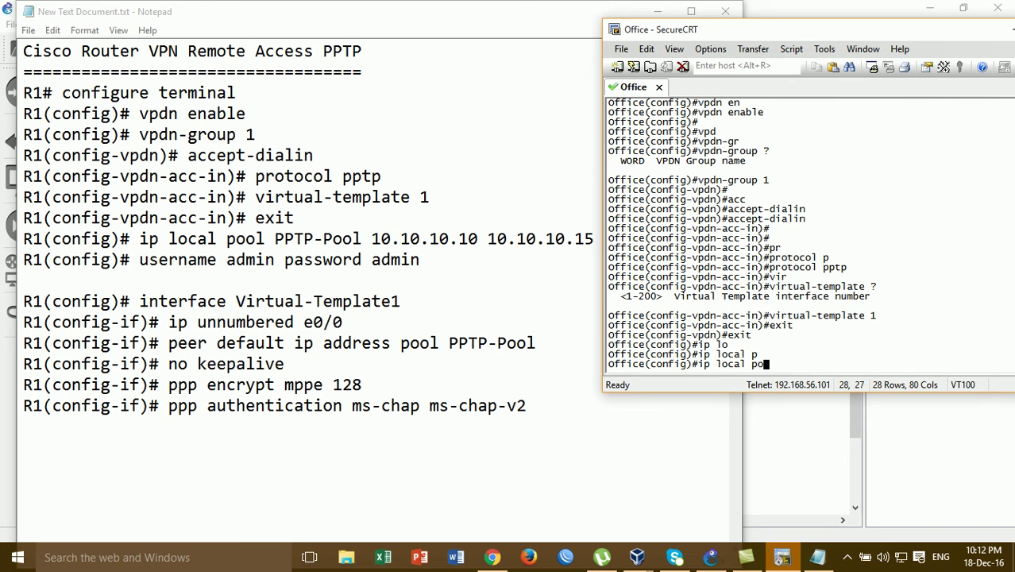
pyautogui.write('oo')
pyautogui.press('Tab')
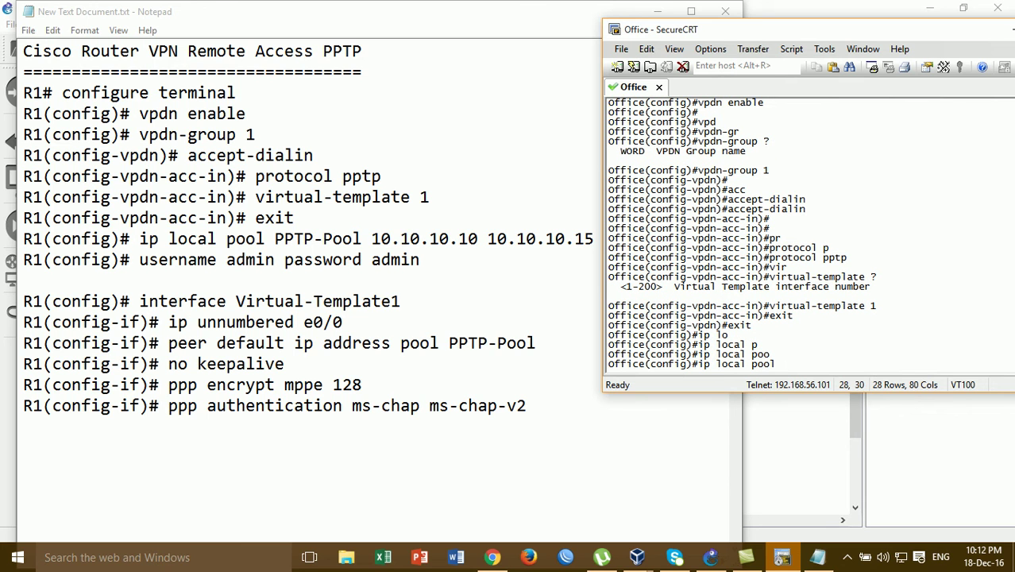
pyautogui.write('PPTP-Pool 10.1')
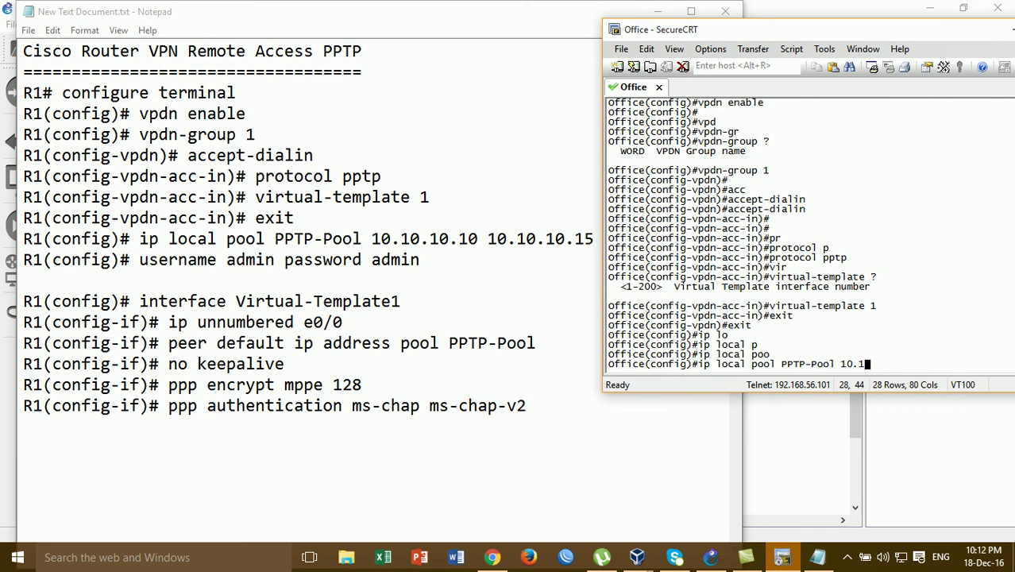
pyautogui.write('0.10.10 10.10.10.15')
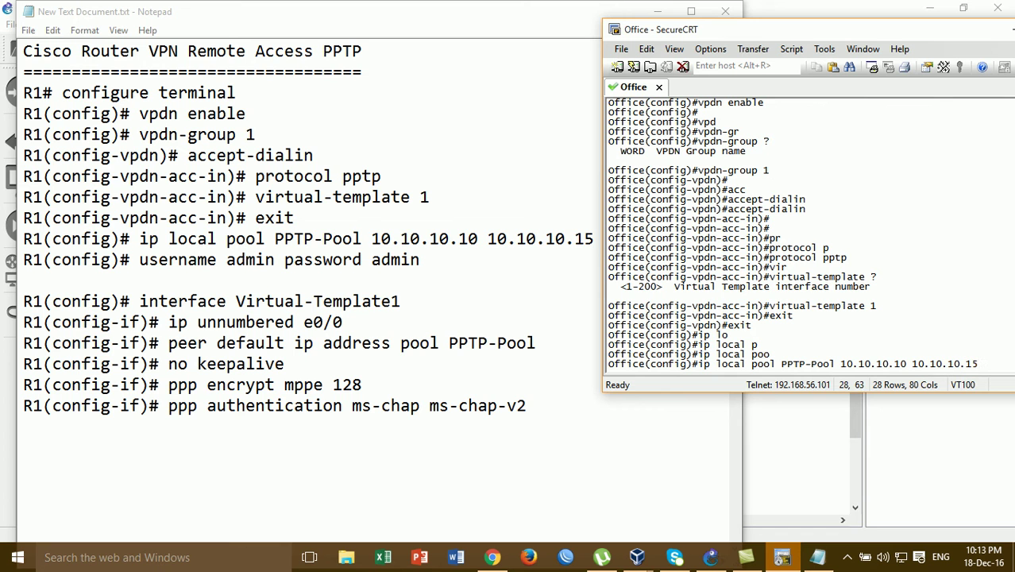
pyautogui.press('Return')
# - Create a local VPN user account with its password and update the notes' username line
pyautogui.press('Return')
pyautogui.press('Return')
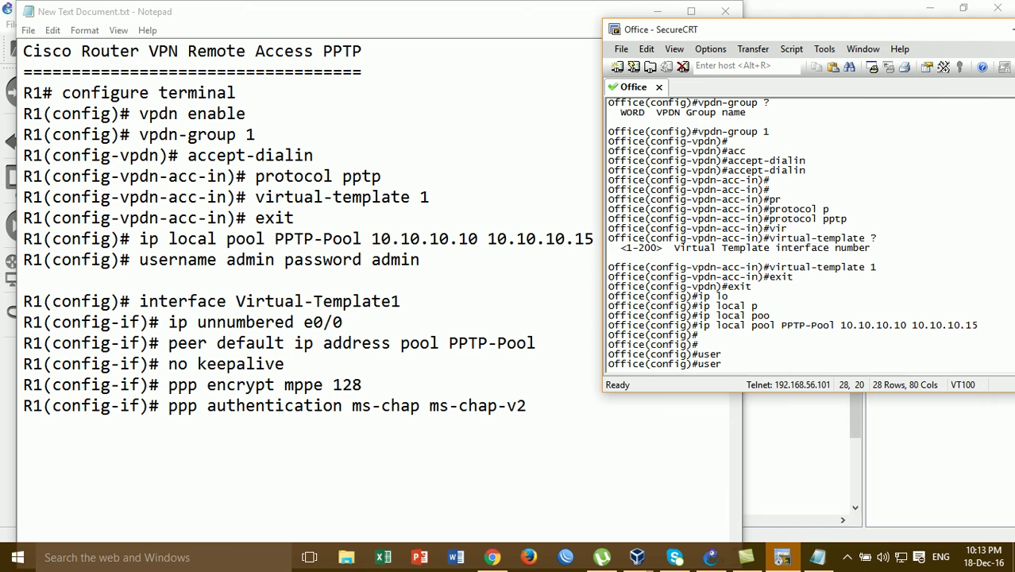
pyautogui.press('Tab')
pyautogui.press('Tab')
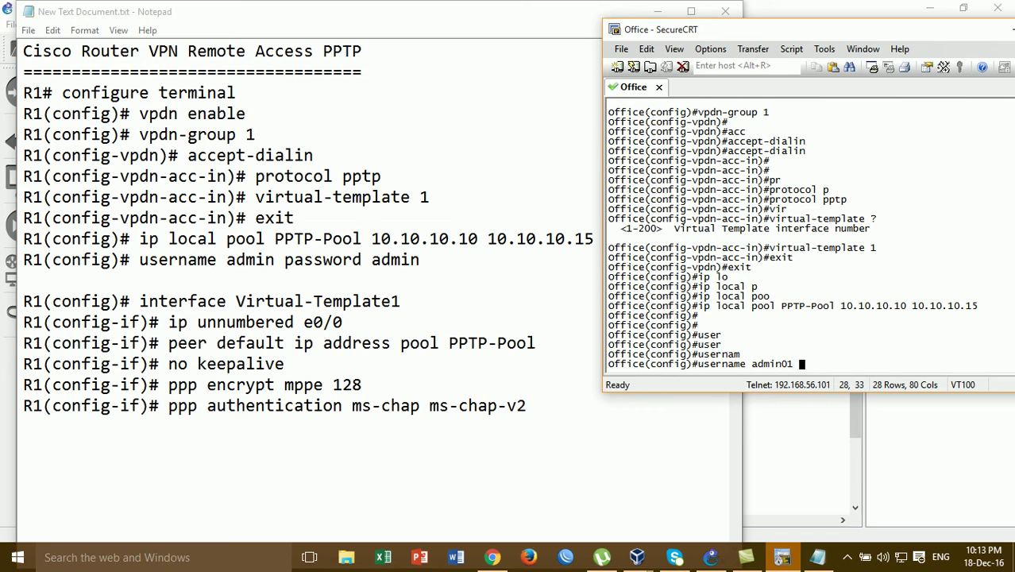
pyautogui.press('Tab')
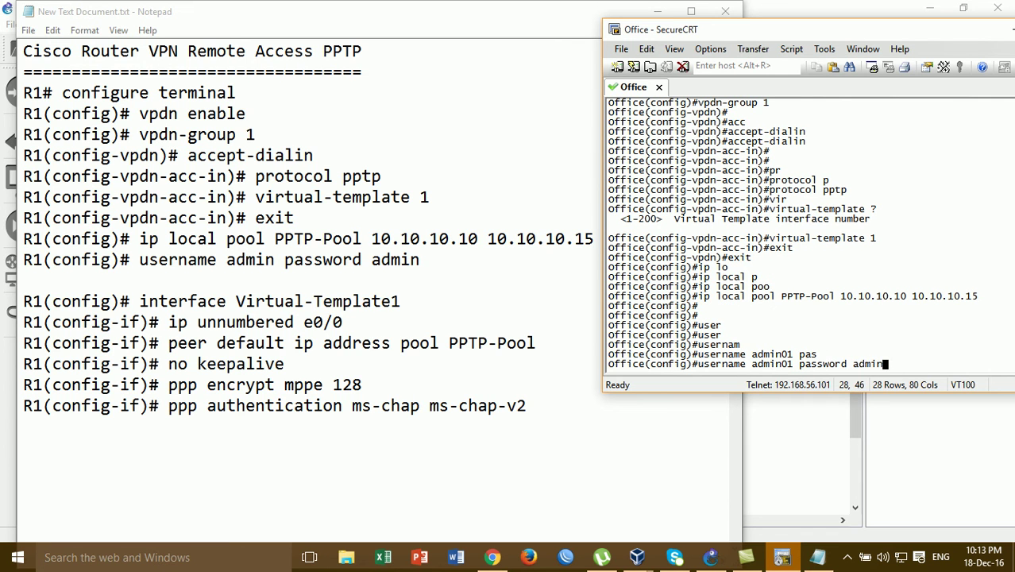
pyautogui.press('Return')
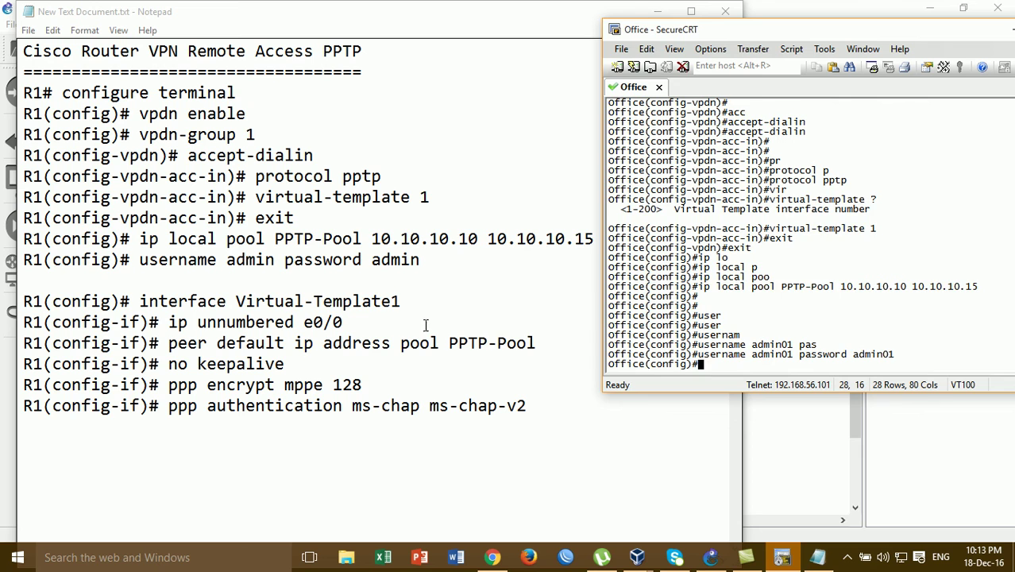
pyautogui.click(276, 259)
pyautogui.write('01')
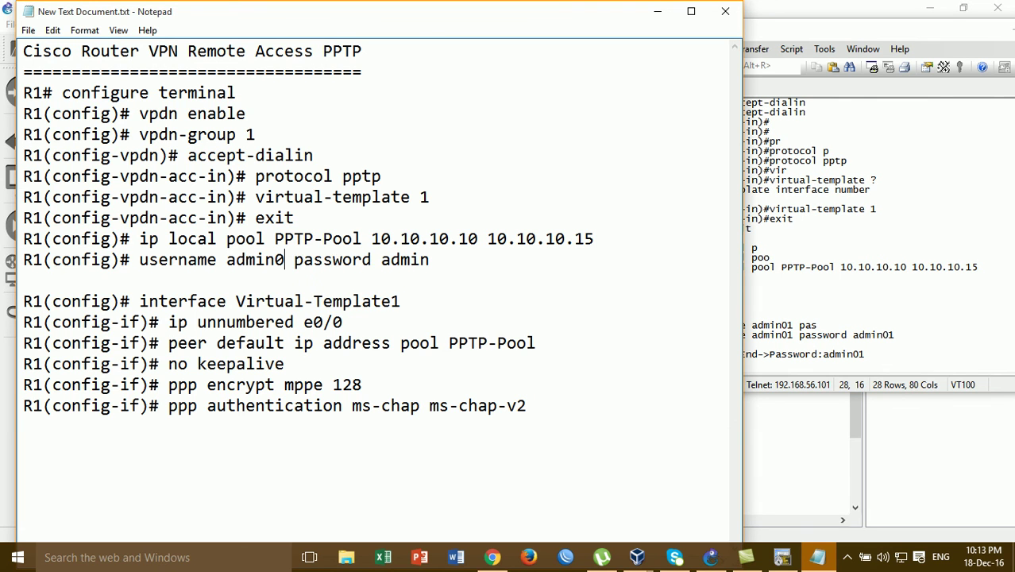
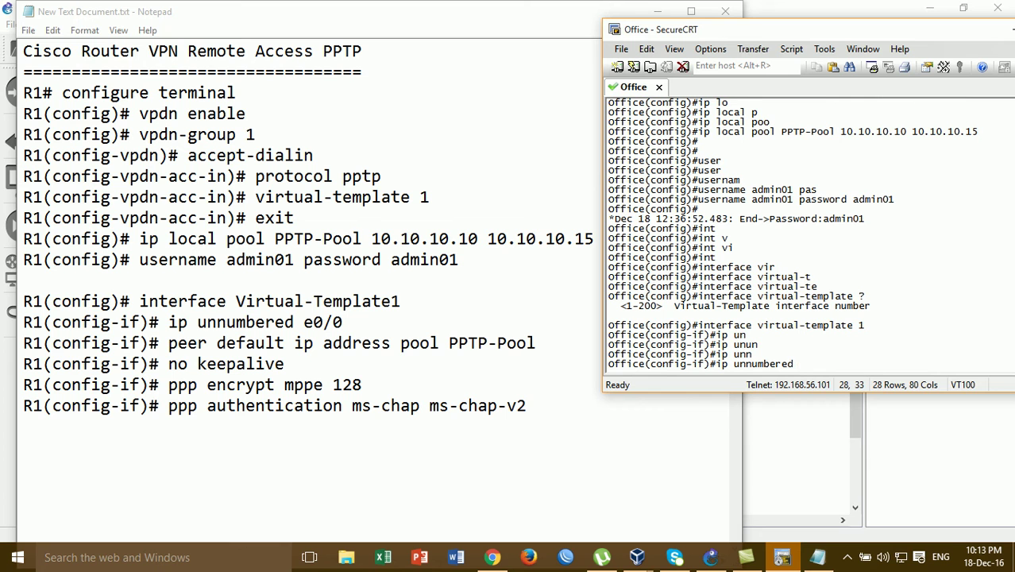
# - Set Virtual-Template 1 to ip unnumbered e0/0
pyautogui.write('e0/0')
pyautogui.click(711, 560)
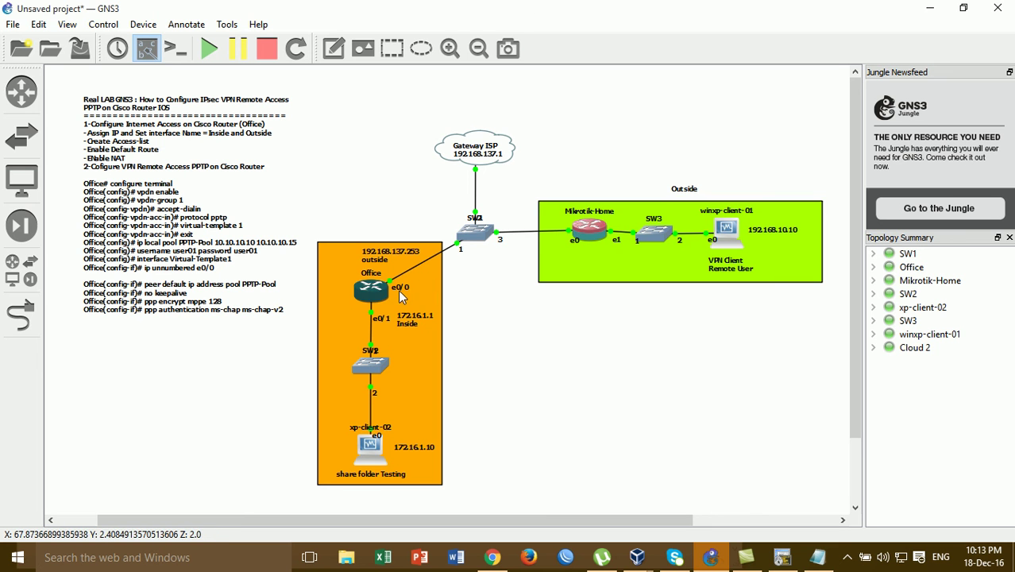
pyautogui.click(782, 557)
pyautogui.click(817, 556)
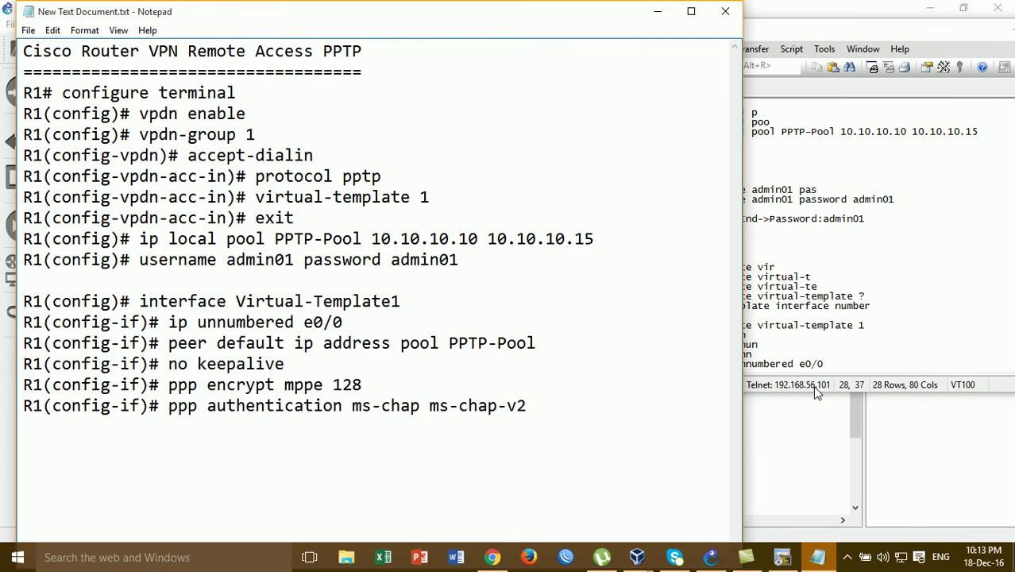
pyautogui.click(817, 389)
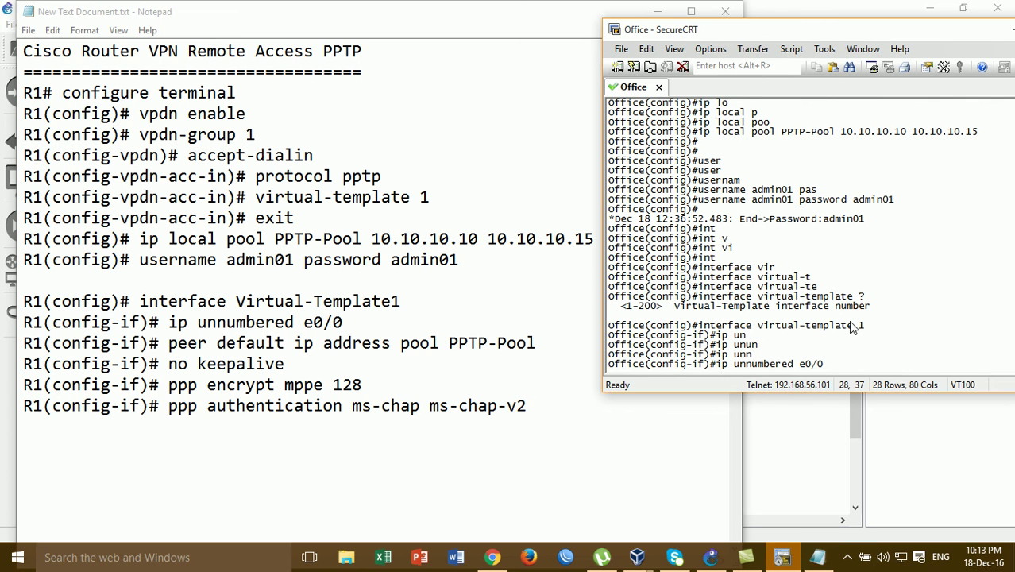
pyautogui.press('Return')
# - Type peer default ip address pool PPTP-Pool using Tab completion
pyautogui.write('pe')
pyautogui.press('Tab')
pyautogui.write('d')
pyautogui.press('Tab')
pyautogui.write('ip a')
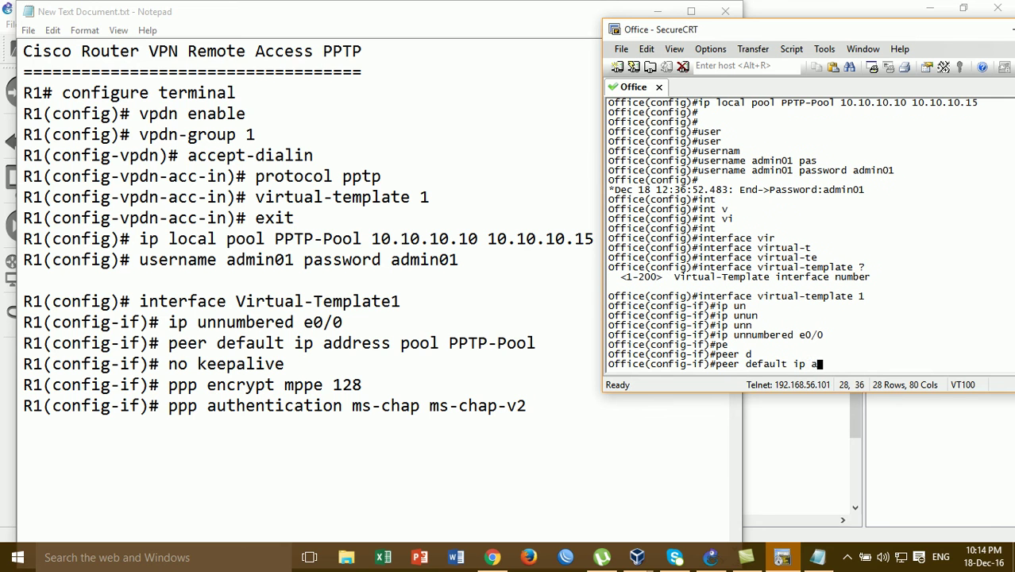
pyautogui.write('d')
pyautogui.press('Tab')
pyautogui.write('-')
pyautogui.press('BackSpace')
pyautogui.press('Tab')
pyautogui.press('Tab')
pyautogui.write('p')
pyautogui.press('Tab')
pyautogui.write('PPTP-Pool')
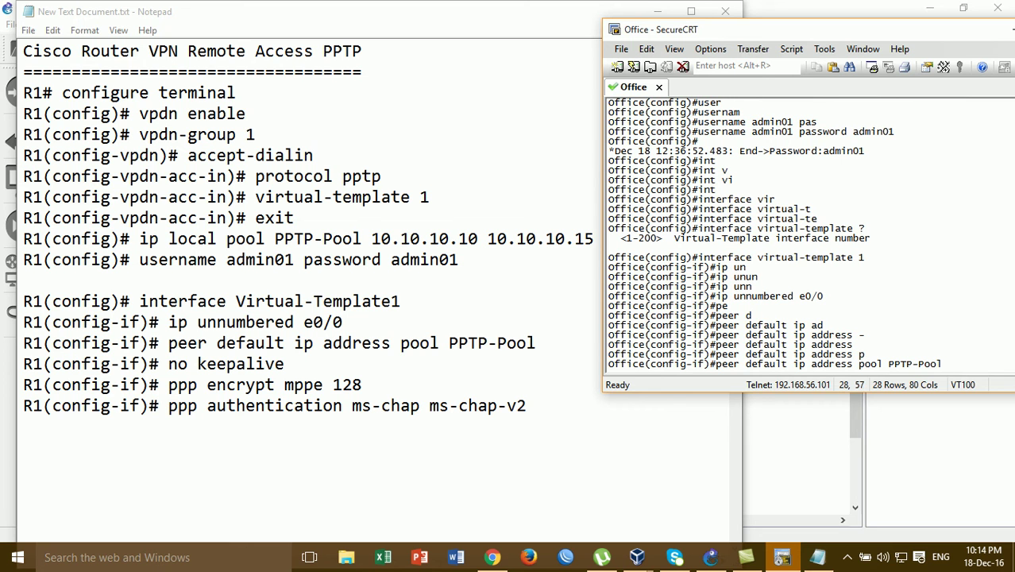
# - Reposition the terminal over the notes and scroll to verify the PPTP-Pool name
pyautogui.moveTo(769, 33); pyautogui.dragTo(674, 34)
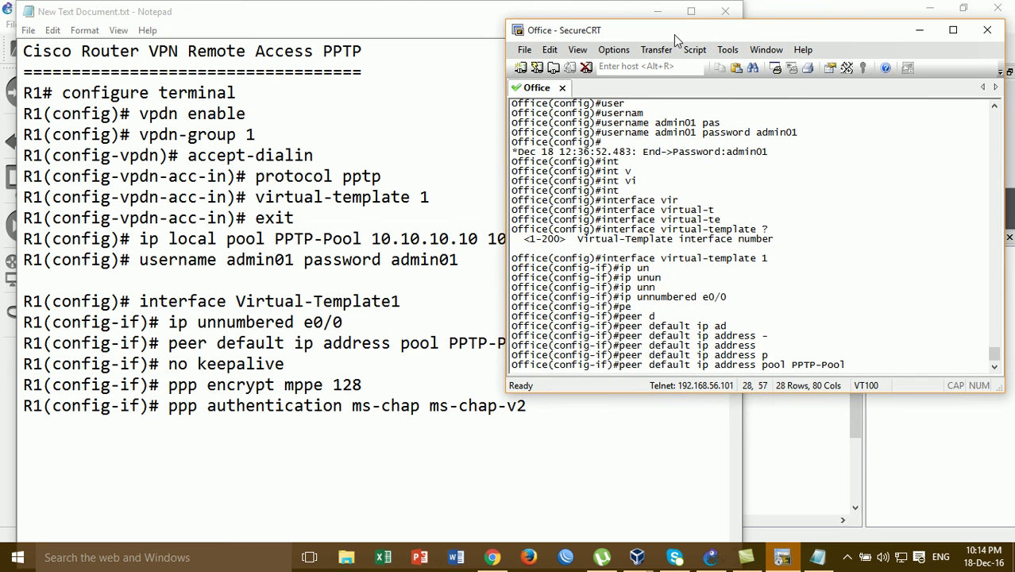
pyautogui.moveTo(993, 355); pyautogui.dragTo(994, 349)
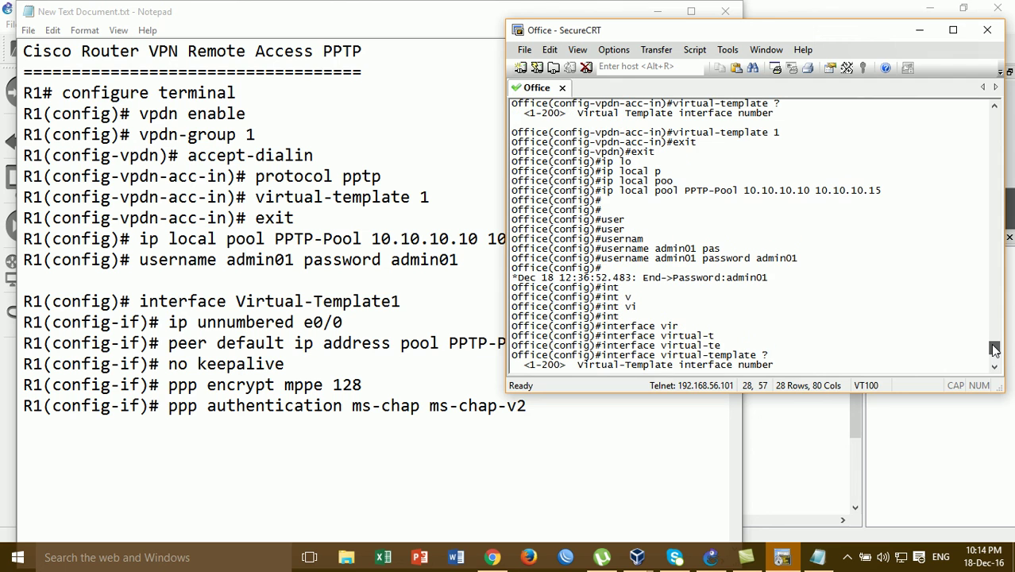
pyautogui.moveTo(679, 191); pyautogui.dragTo(738, 200)
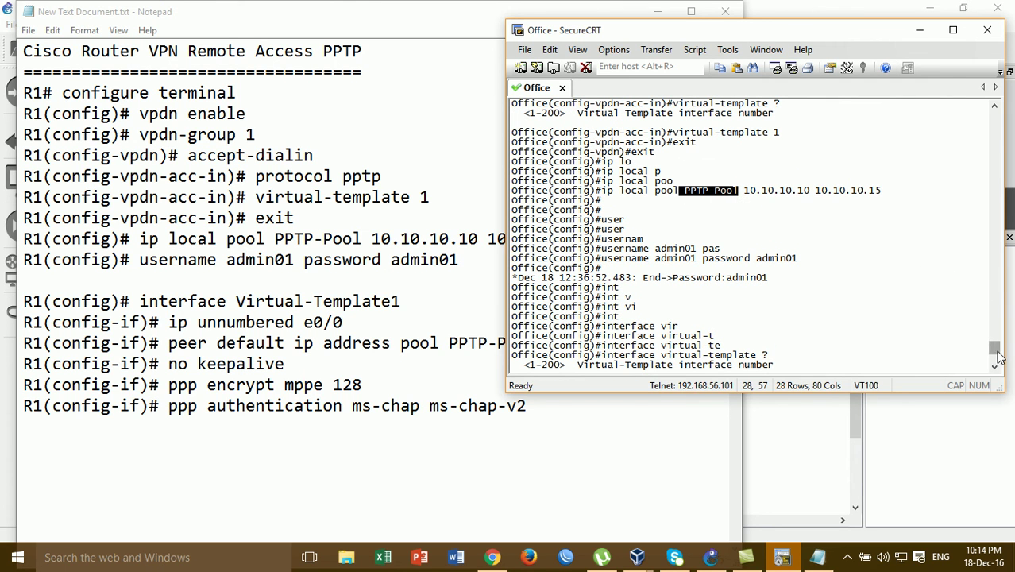
pyautogui.scroll(-3, 998, 354)
pyautogui.scroll(3, 998, 353)
pyautogui.moveTo(709, 34); pyautogui.dragTo(805, 48)
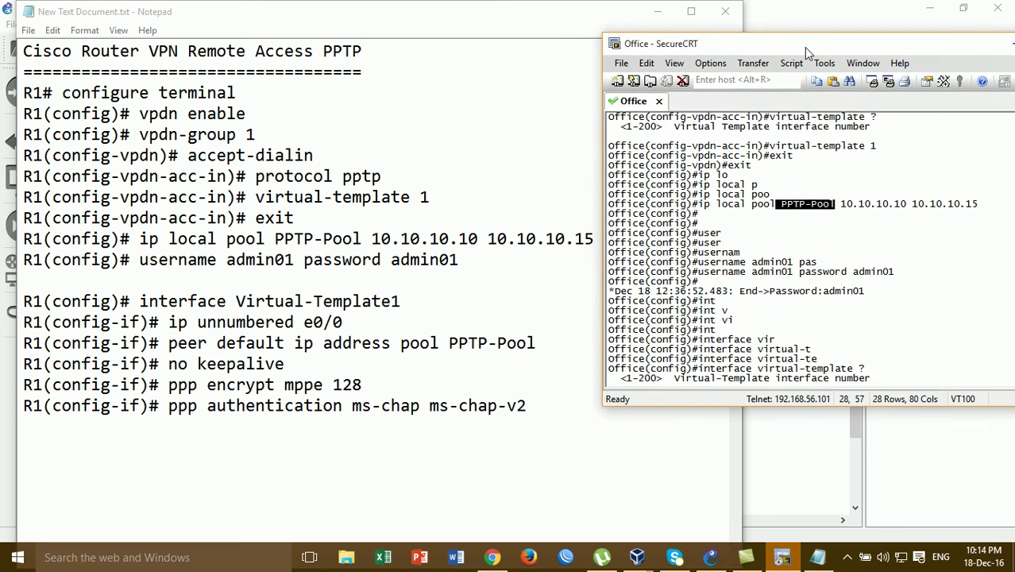
# - Submit the PPTP-Pool command and disable keepalive on the template
pyautogui.press('Return')
pyautogui.press('Return')
pyautogui.press('Return')
pyautogui.press('Return')
pyautogui.press('Return')
pyautogui.press('Return')
pyautogui.press('Return')
pyautogui.press('Return')
pyautogui.press('Return')
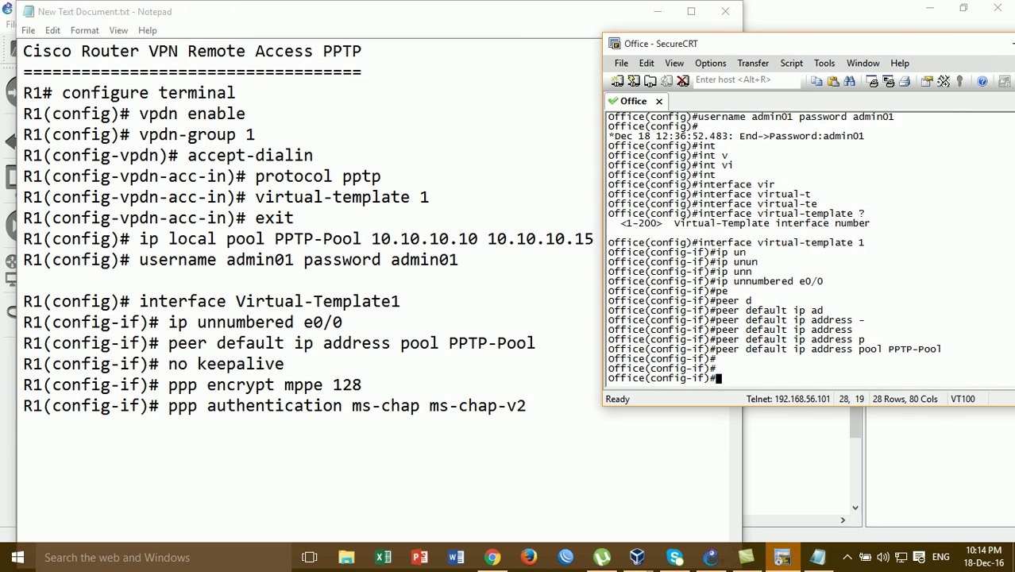
pyautogui.write('no le')
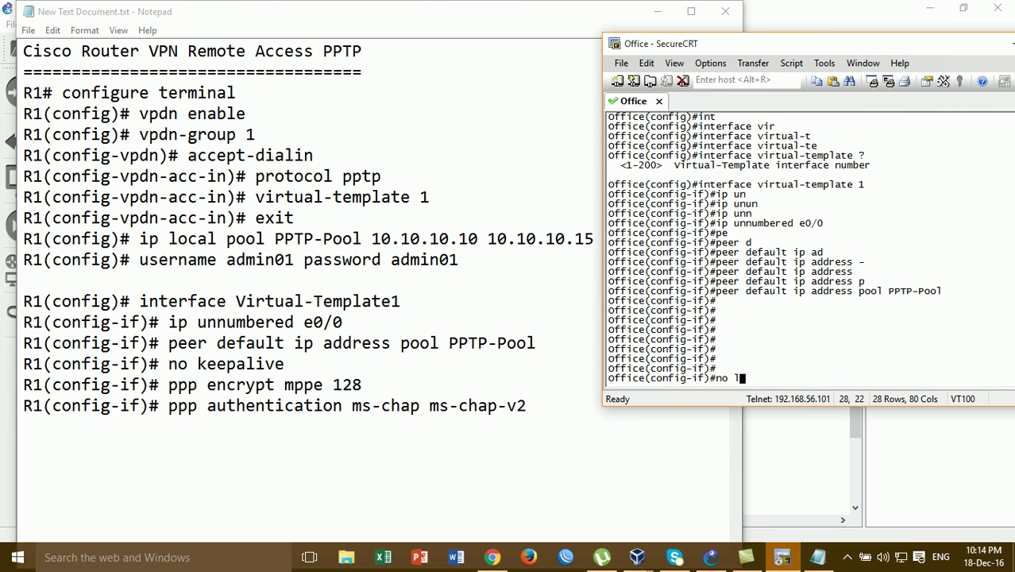
pyautogui.press('BackSpace')
pyautogui.press('BackSpace')
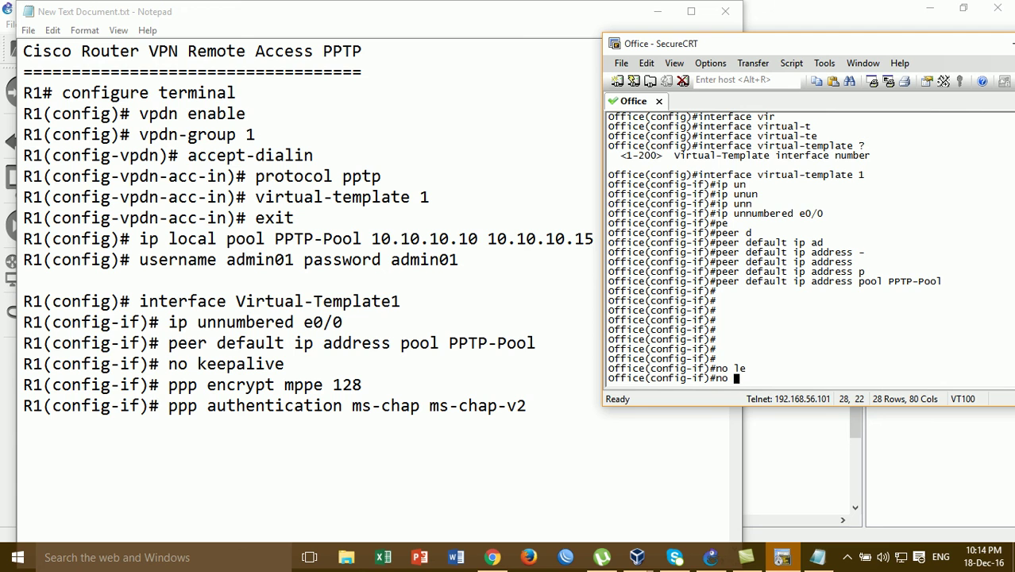
pyautogui.write('ke')
pyautogui.press('Tab')
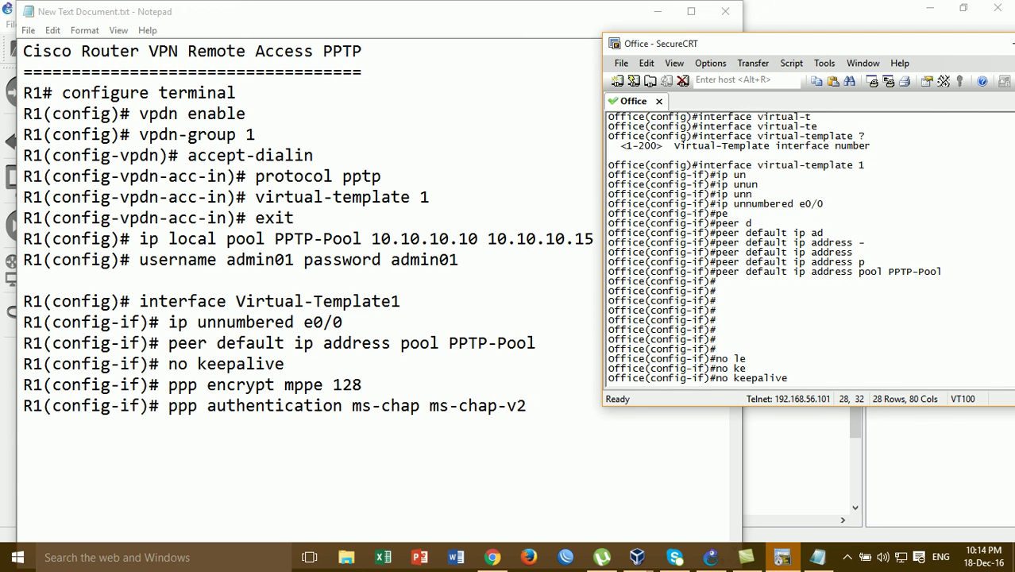
pyautogui.press('Return')
# - Enable ppp encrypt mppe 128 on Virtual-Template 1
pyautogui.write('ppp e')
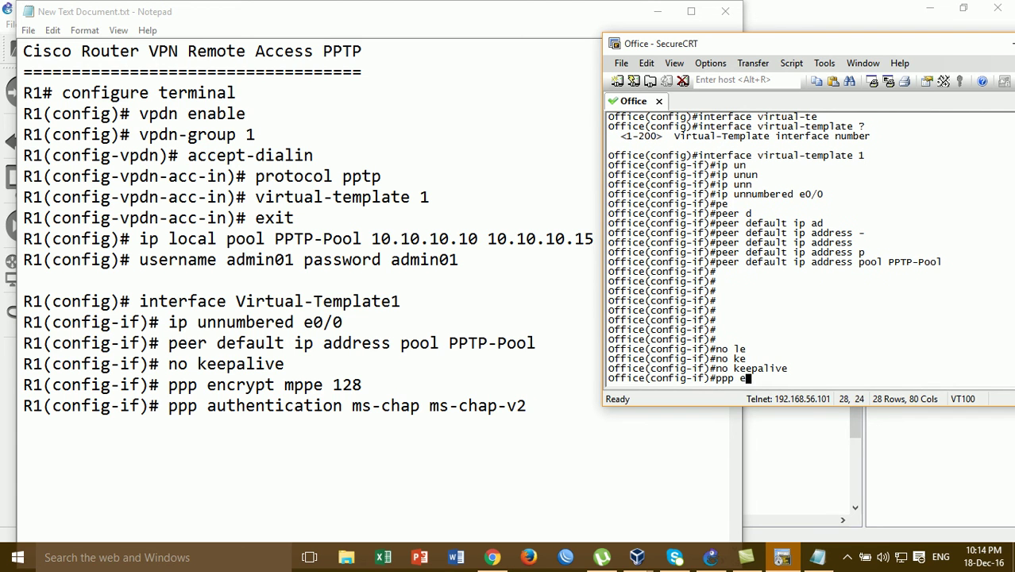
pyautogui.press('Tab')
pyautogui.write('n')
pyautogui.press('Tab')
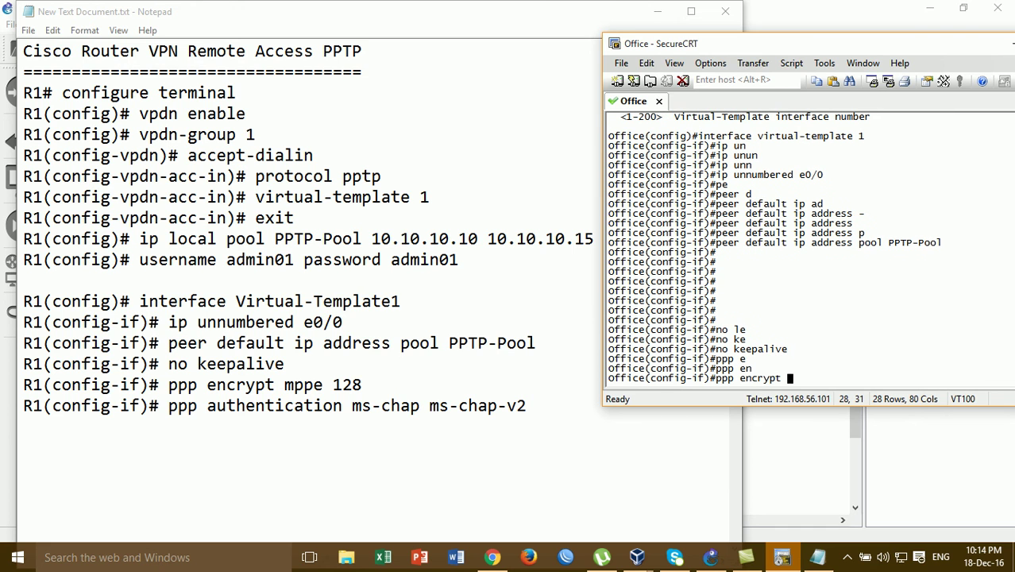
pyautogui.write('m')
pyautogui.press('Tab')
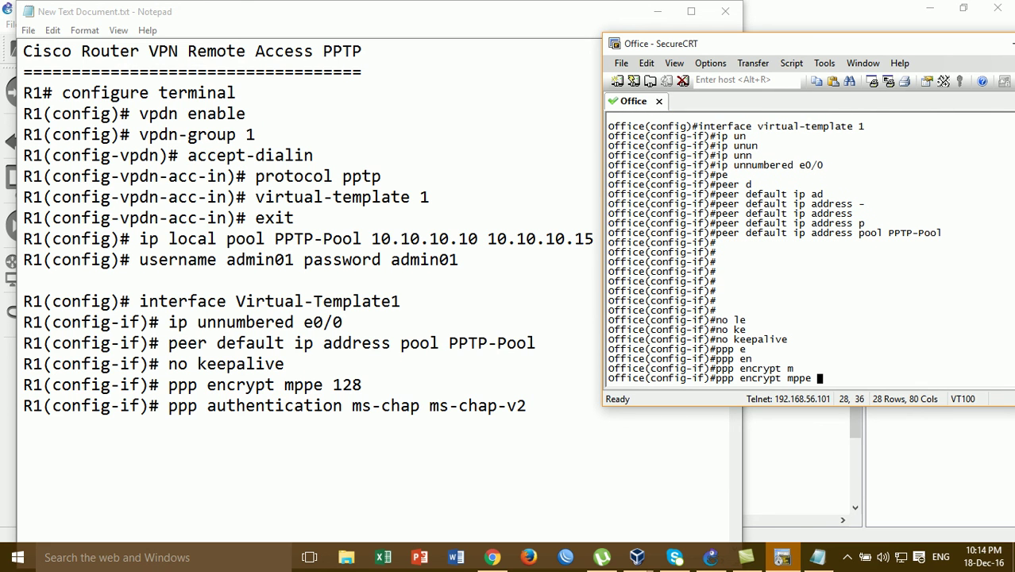
pyautogui.write('128')
pyautogui.press('Return')
# - Set ppp authentication ms-chap ms-chap-v2 and exit configuration mode with end
pyautogui.write('pp')
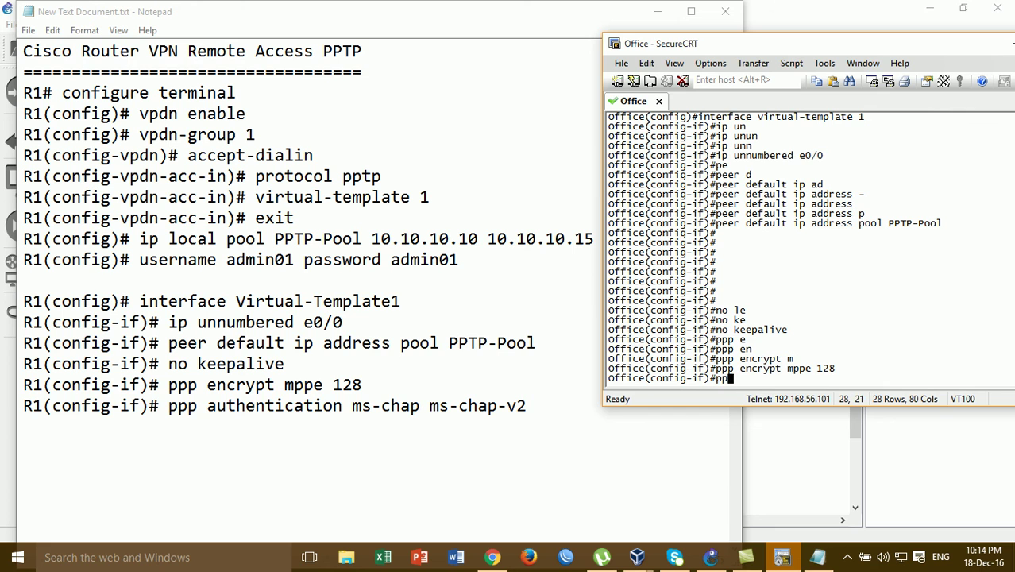
pyautogui.write('p u')
pyautogui.press('Tab')
pyautogui.write('a')
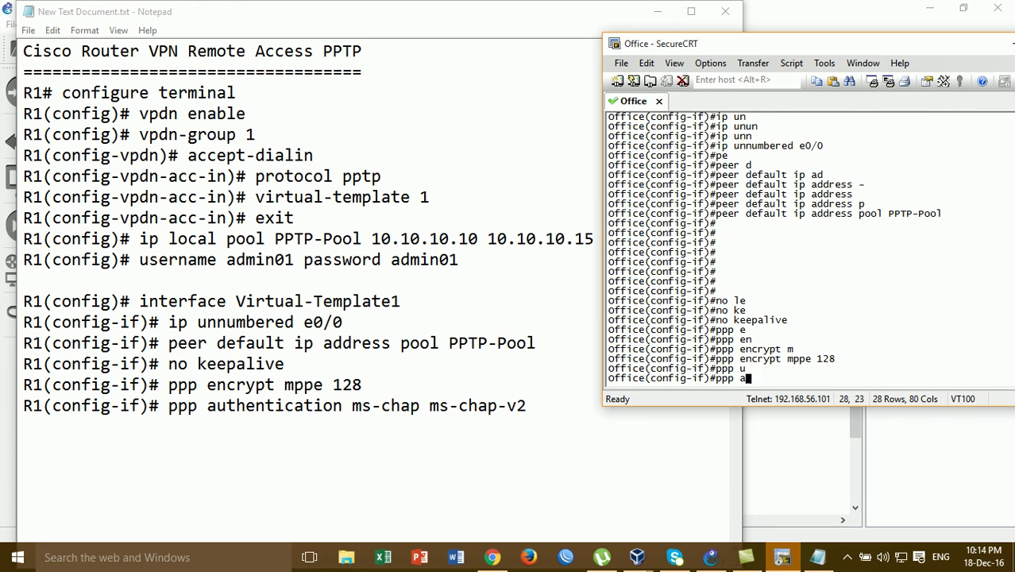
pyautogui.write('u')
pyautogui.press('Tab')
pyautogui.write('the')
pyautogui.press('Tab')
pyautogui.write('ms')
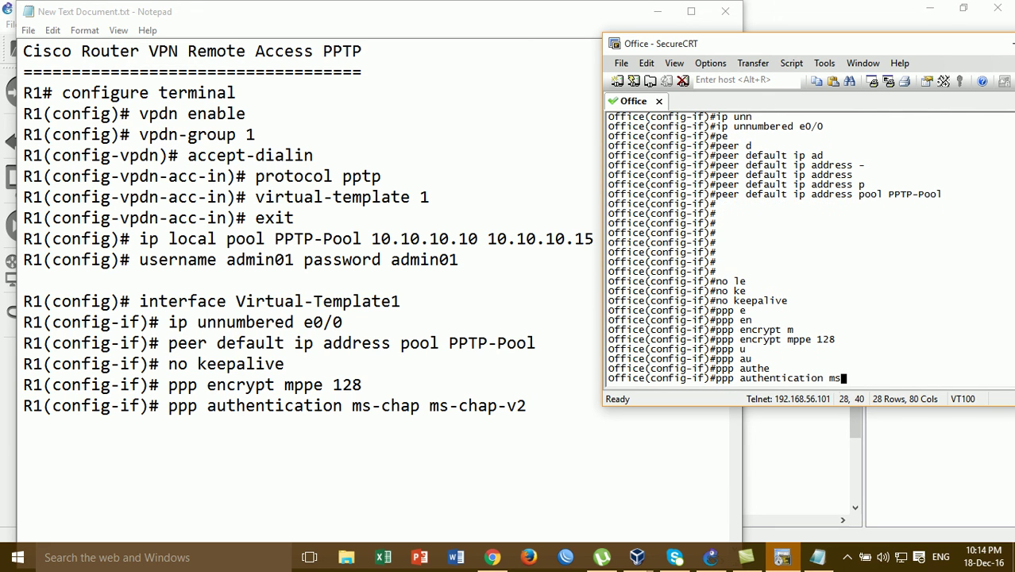
pyautogui.press('Tab')
pyautogui.write('ms')
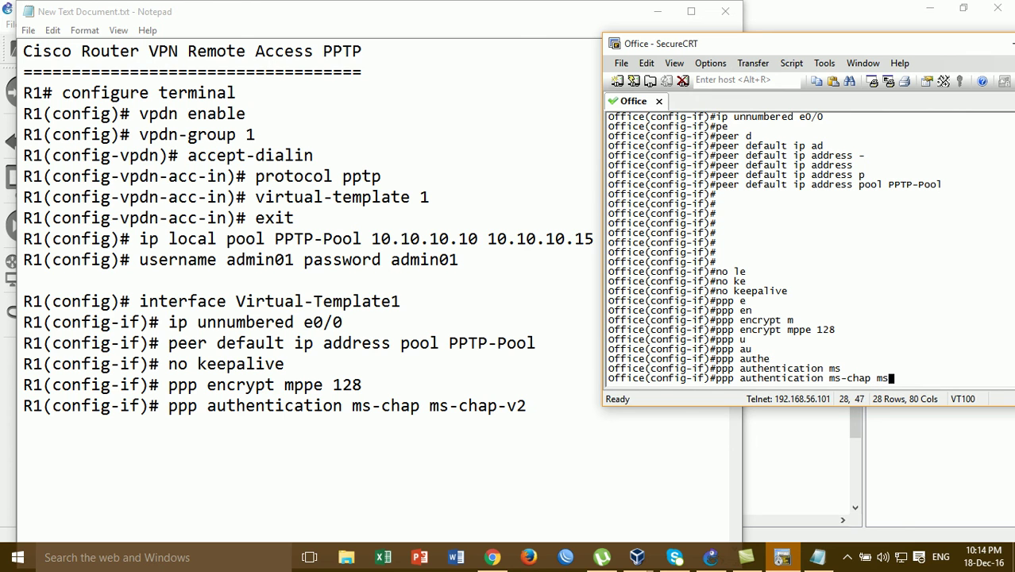
pyautogui.press('Tab')
pyautogui.press('Return')
pyautogui.press('Return')
pyautogui.press('Return')
pyautogui.write('end')
pyautogui.press('Return')
pyautogui.press('Return')
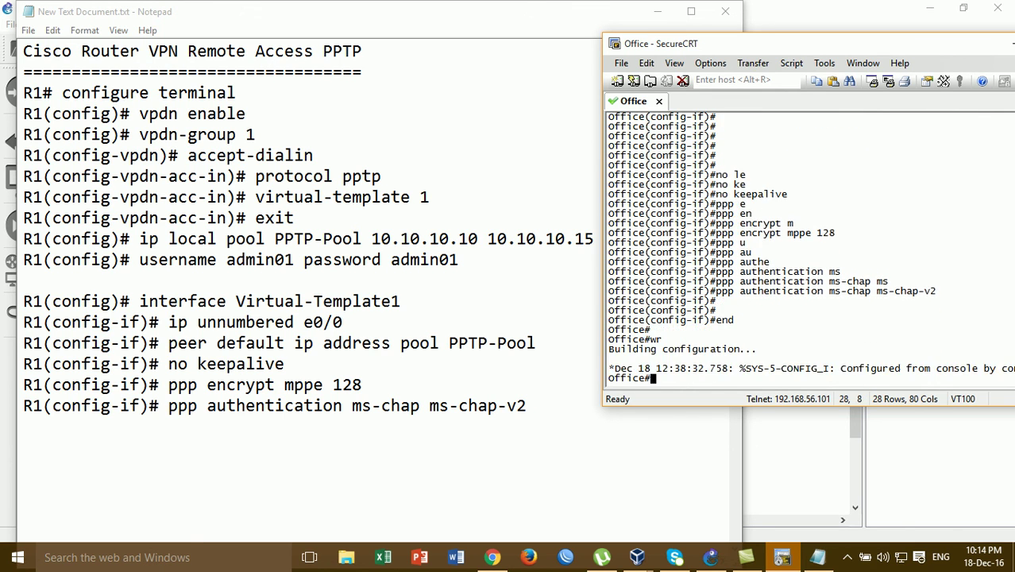
# - Minimize the notes and SecureCRT, then review the Outside-area nodes including winxp-client-01
pyautogui.click(504, 272)
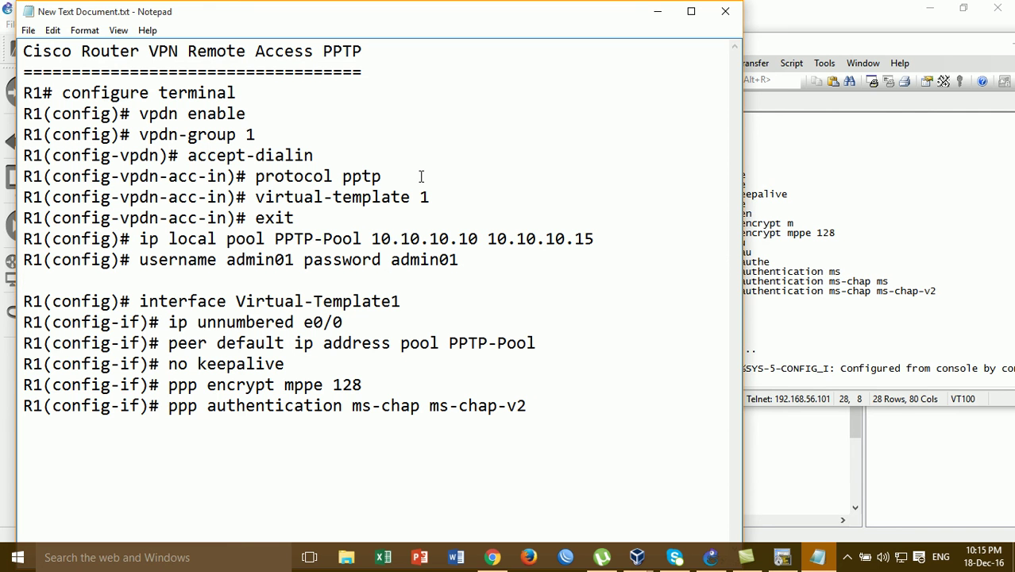
pyautogui.click(793, 206)
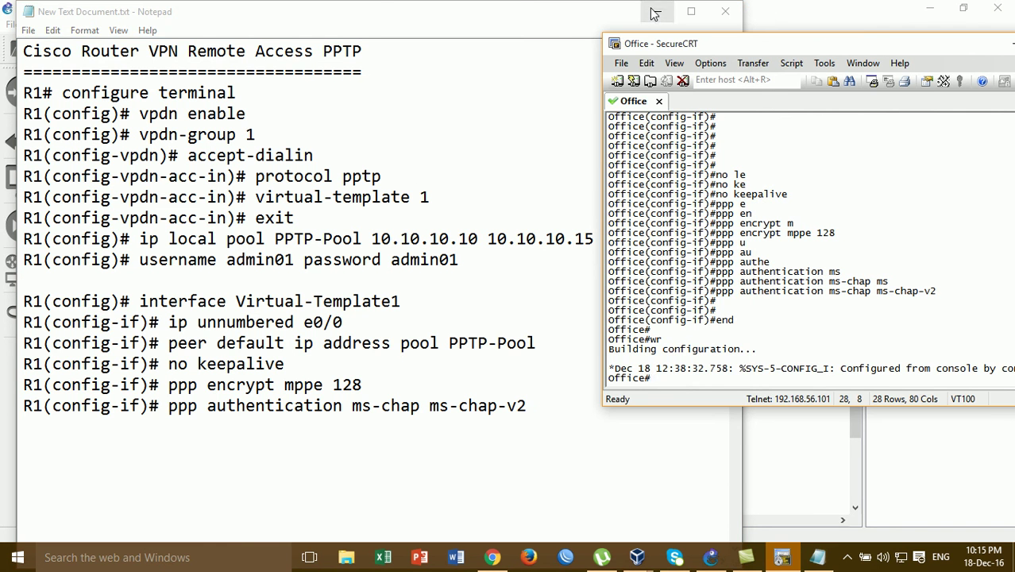
pyautogui.click(652, 12)
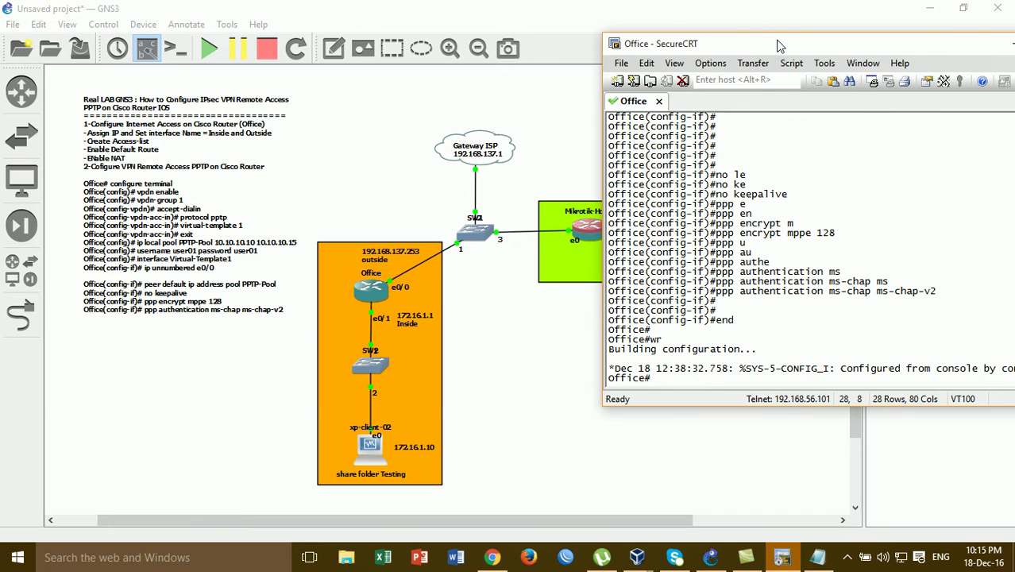
pyautogui.moveTo(778, 46); pyautogui.dragTo(433, 34)
pyautogui.click(671, 38)
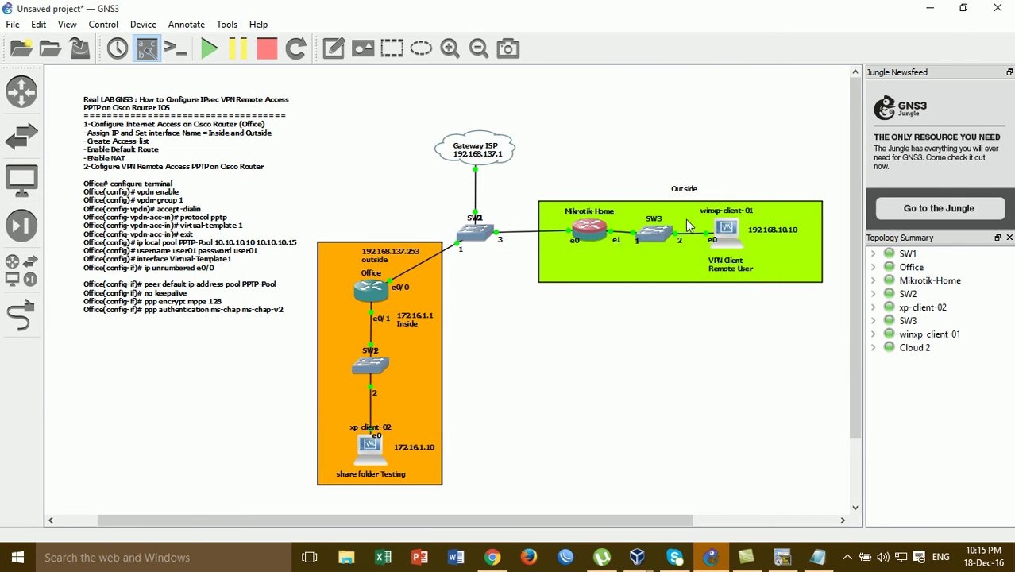
pyautogui.moveTo(596, 121); pyautogui.dragTo(833, 350)
pyautogui.moveTo(705, 144); pyautogui.dragTo(819, 367)
pyautogui.click(726, 153)
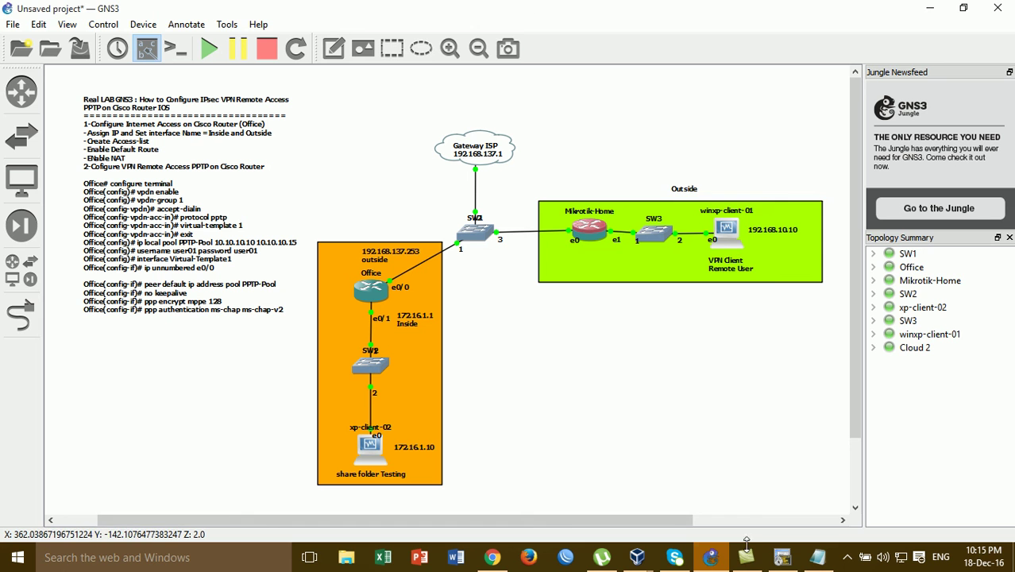
# - On winxp-client-01, move the timing-out 172.16.1.10 ping aside and open My Network Places
pyautogui.moveTo(636, 559)
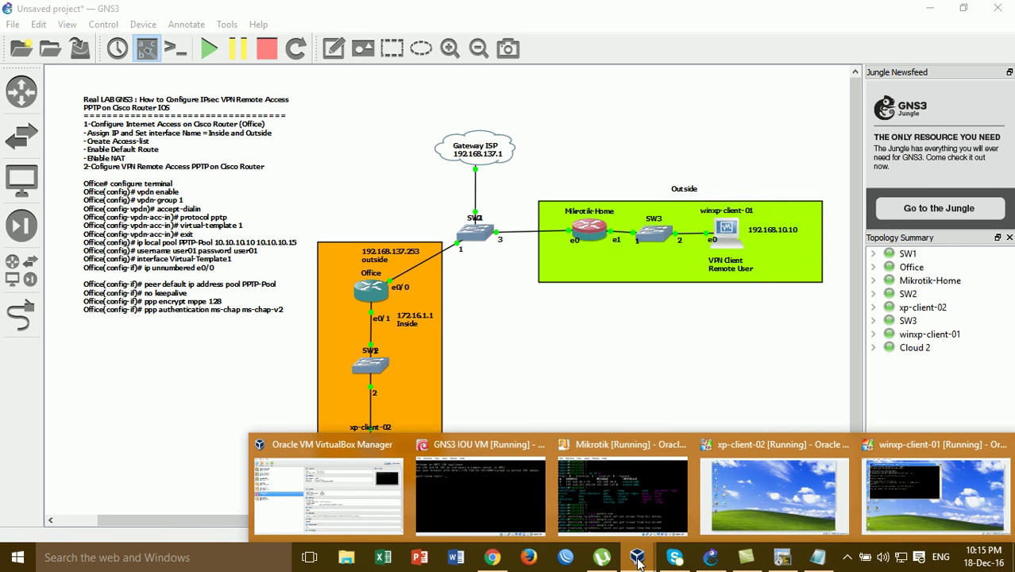
pyautogui.click(935, 494)
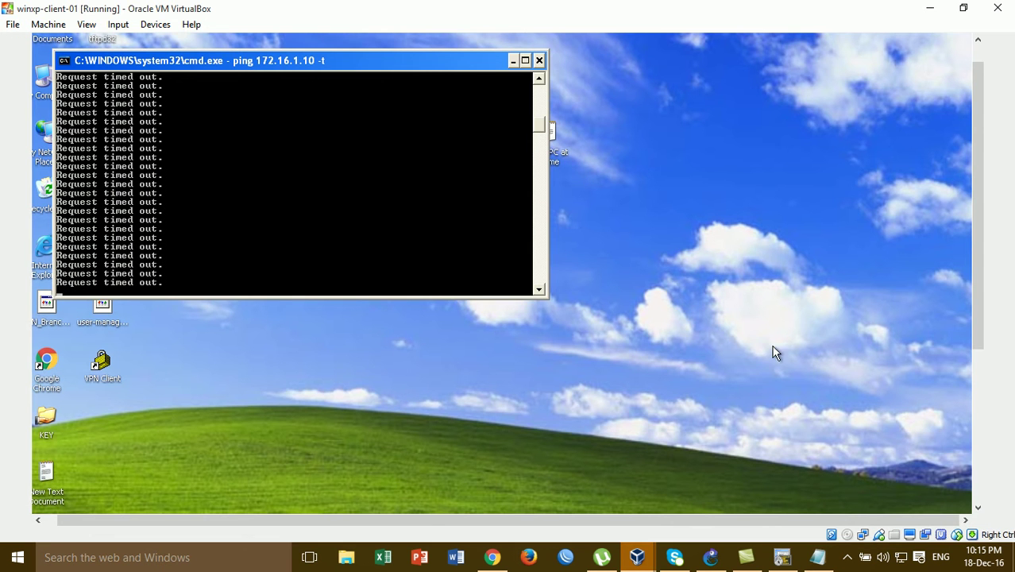
pyautogui.moveTo(344, 65); pyautogui.dragTo(633, 72)
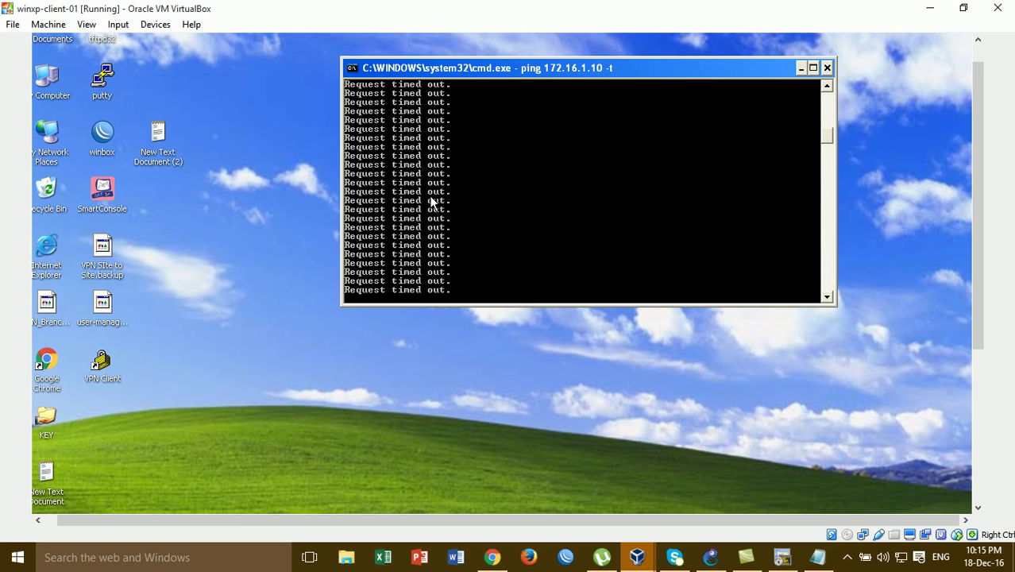
pyautogui.doubleClick(59, 138)
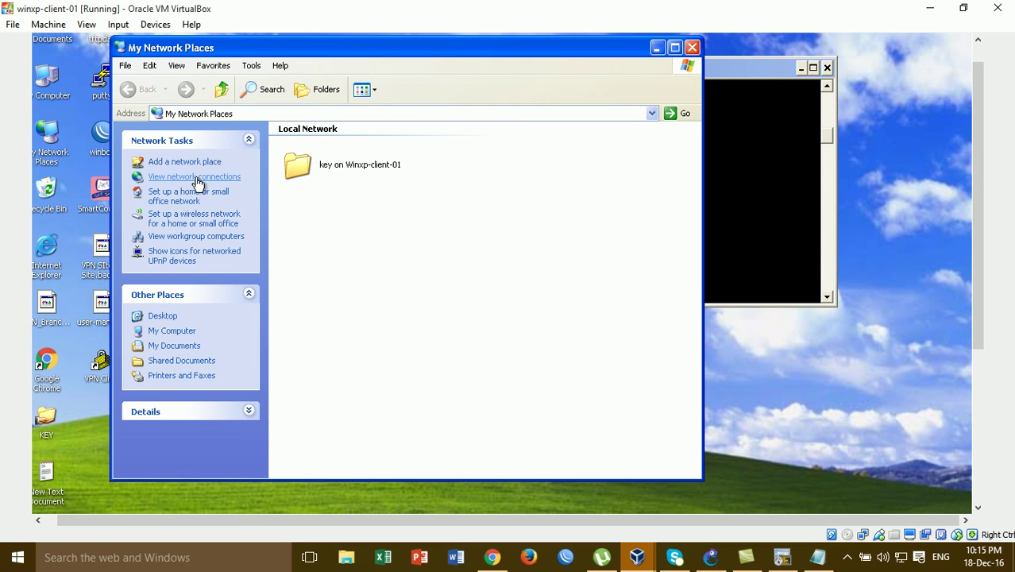
# - Start a new workplace-network VPN connection in the New Connection Wizard
pyautogui.click(198, 180)
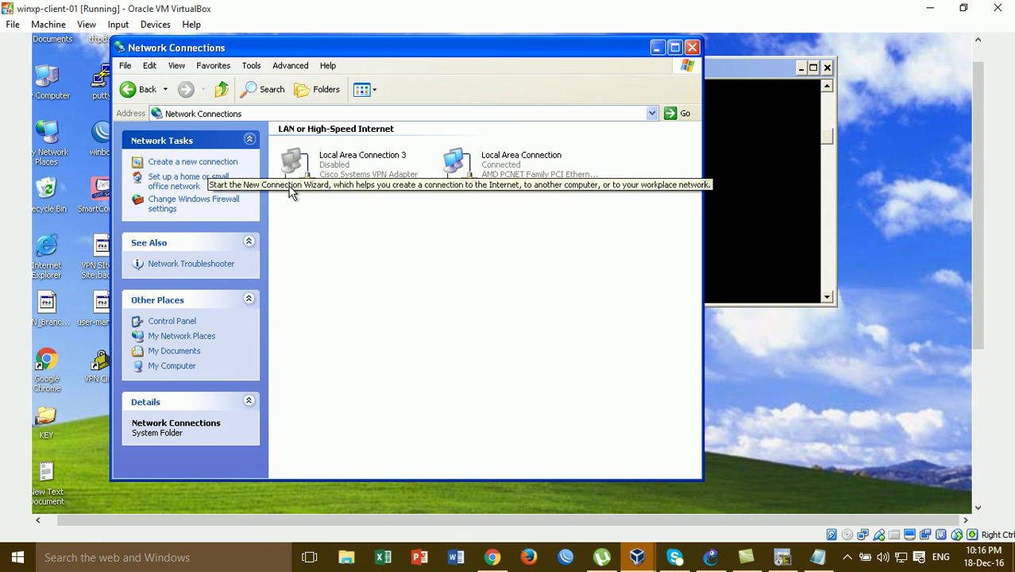
pyautogui.click(209, 164)
pyautogui.moveTo(421, 256); pyautogui.dragTo(410, 106)
pyautogui.click(570, 364)
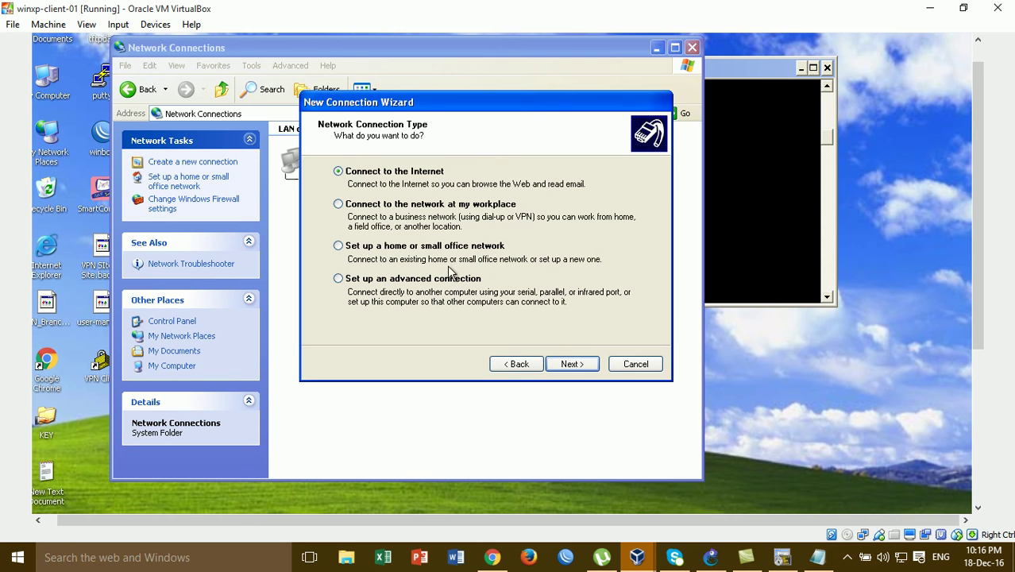
pyautogui.click(450, 210)
pyautogui.click(565, 363)
pyautogui.click(421, 234)
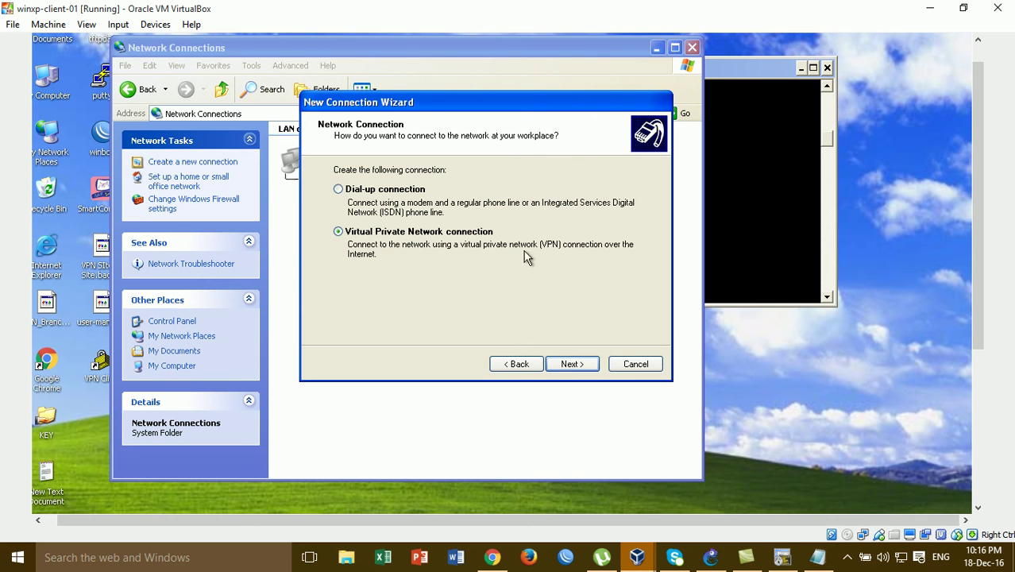
pyautogui.click(570, 362)
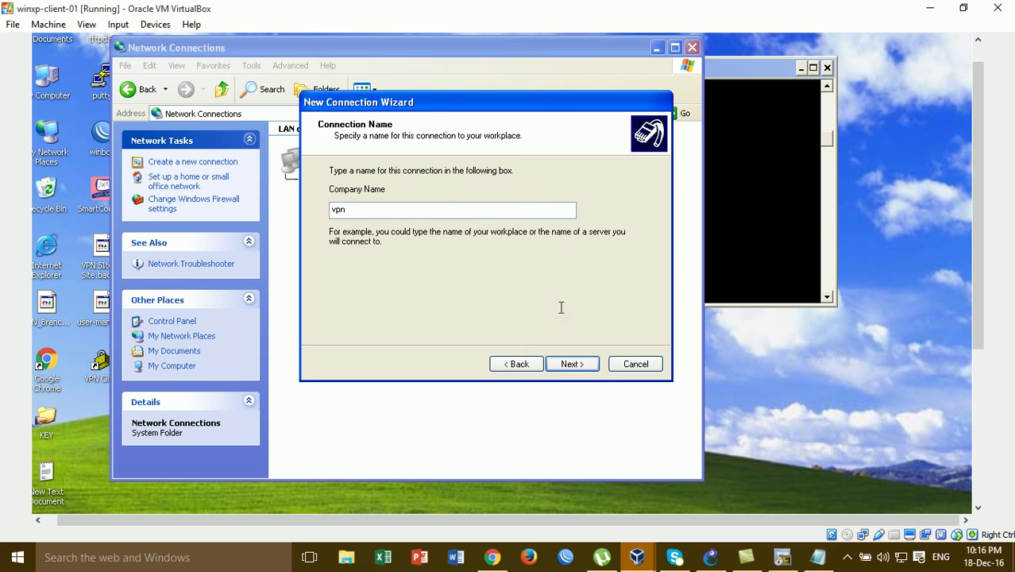
# - Name the connection vpn-client, set server 192.168.137.253, and finish the wizard
pyautogui.press('BackSpace')
pyautogui.press('BackSpace')
pyautogui.click(584, 367)
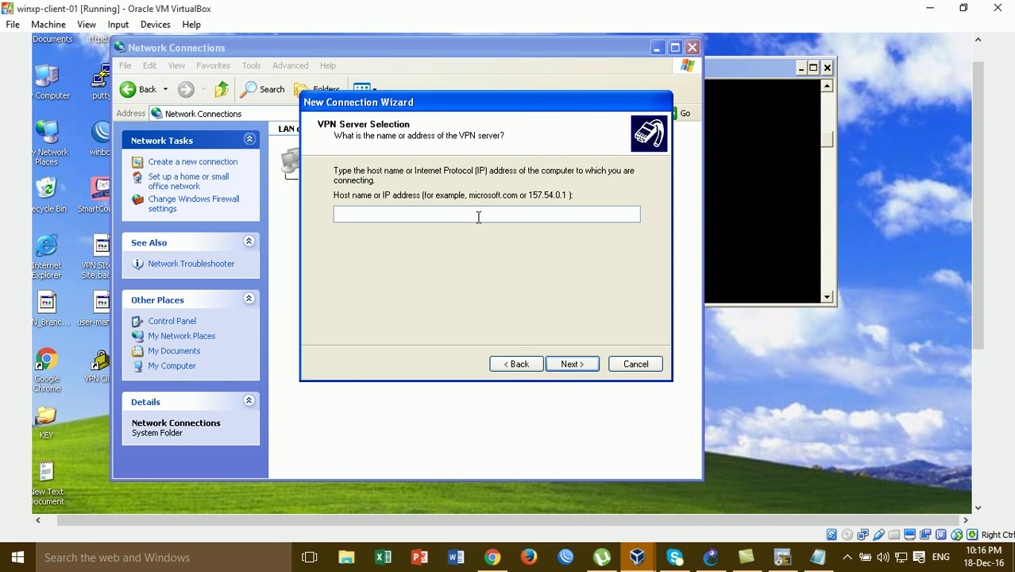
pyautogui.write('192.168.137.254')
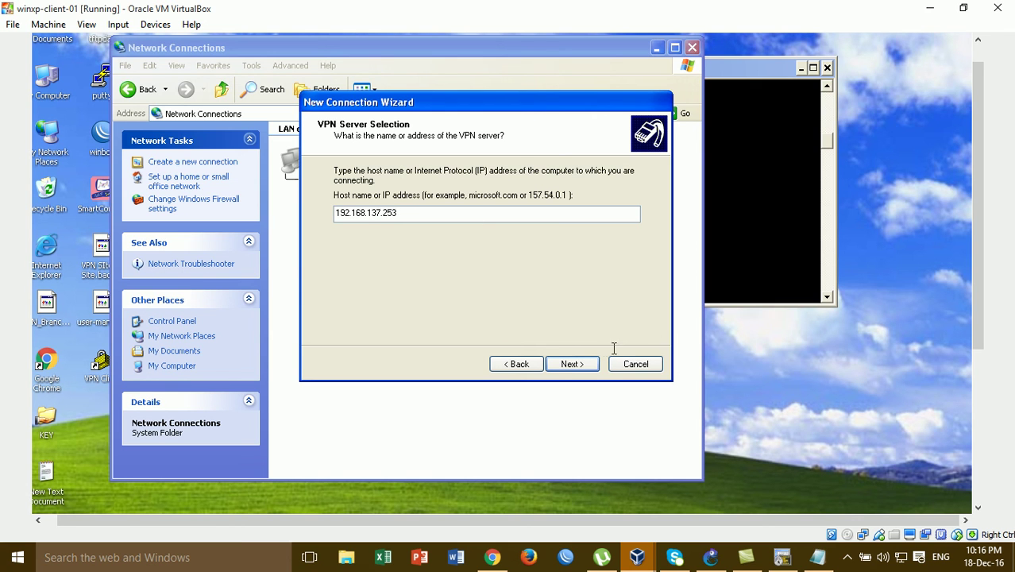
pyautogui.doubleClick(407, 212)
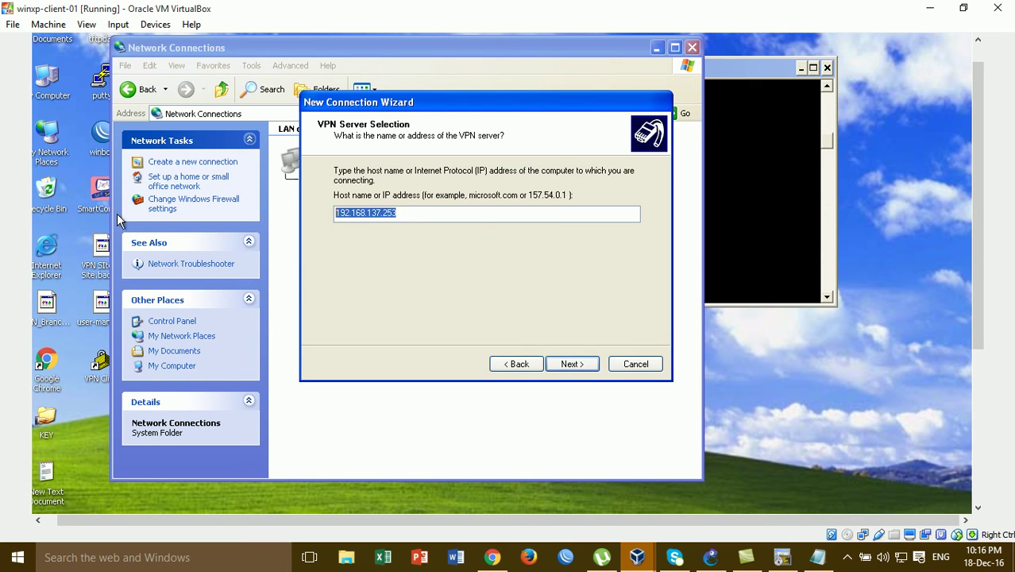
pyautogui.click(573, 363)
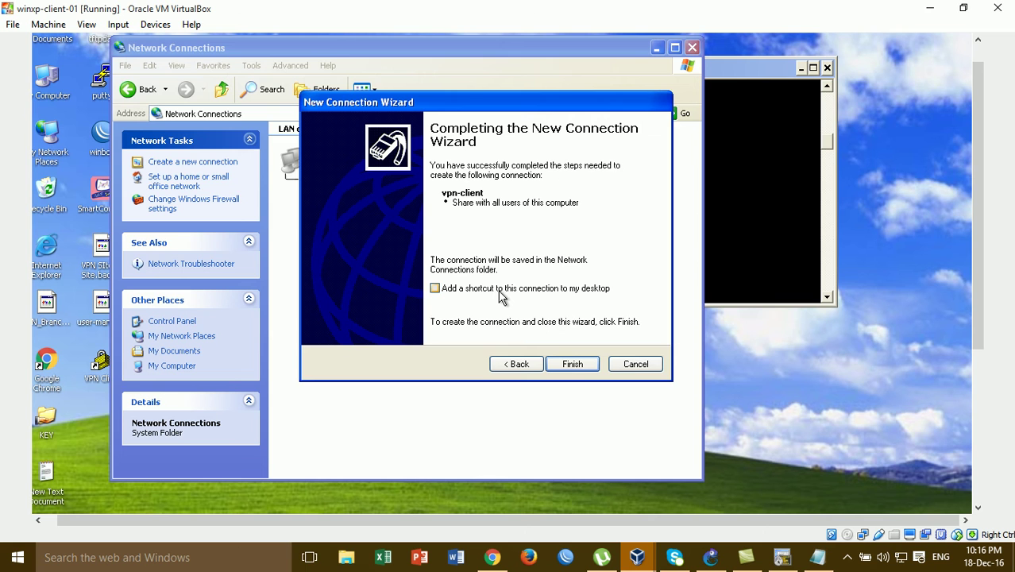
pyautogui.click(573, 364)
# - Move the VPN login prompt aside and look up the router's configured VPN username and password
pyautogui.moveTo(492, 262); pyautogui.dragTo(596, 131)
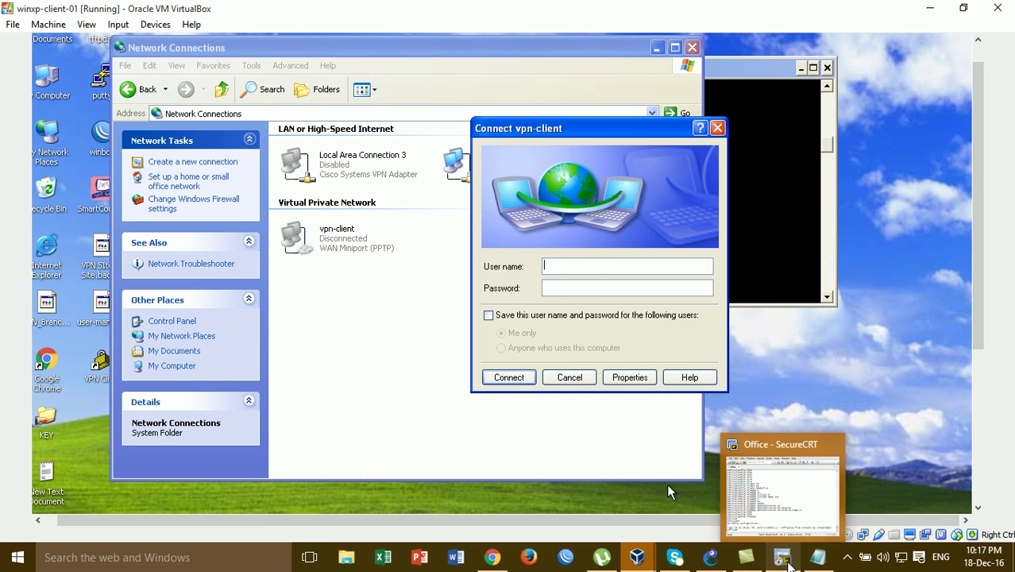
pyautogui.click(787, 565)
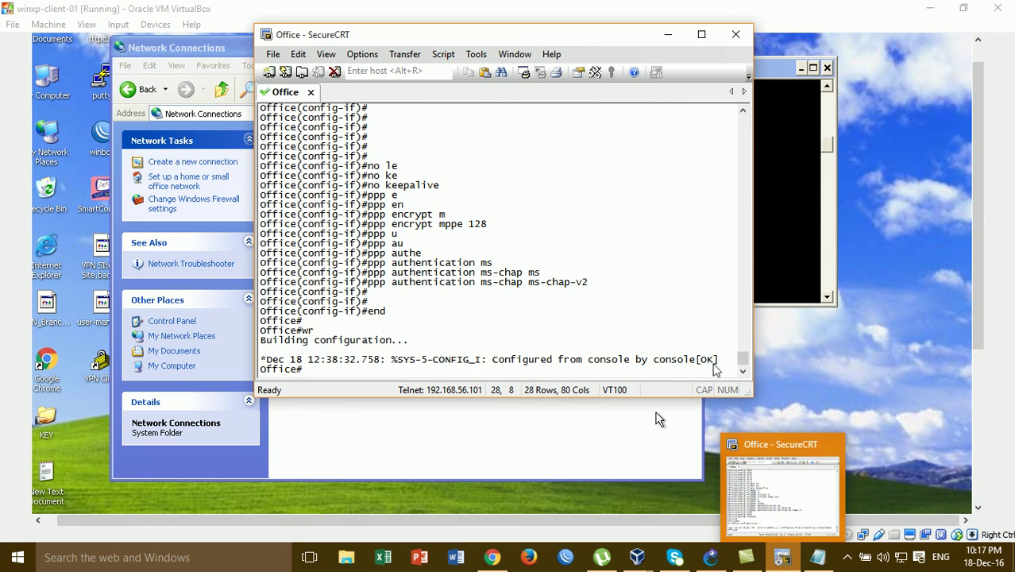
pyautogui.scroll(7, 745, 359)
pyautogui.scroll(7, 745, 359)
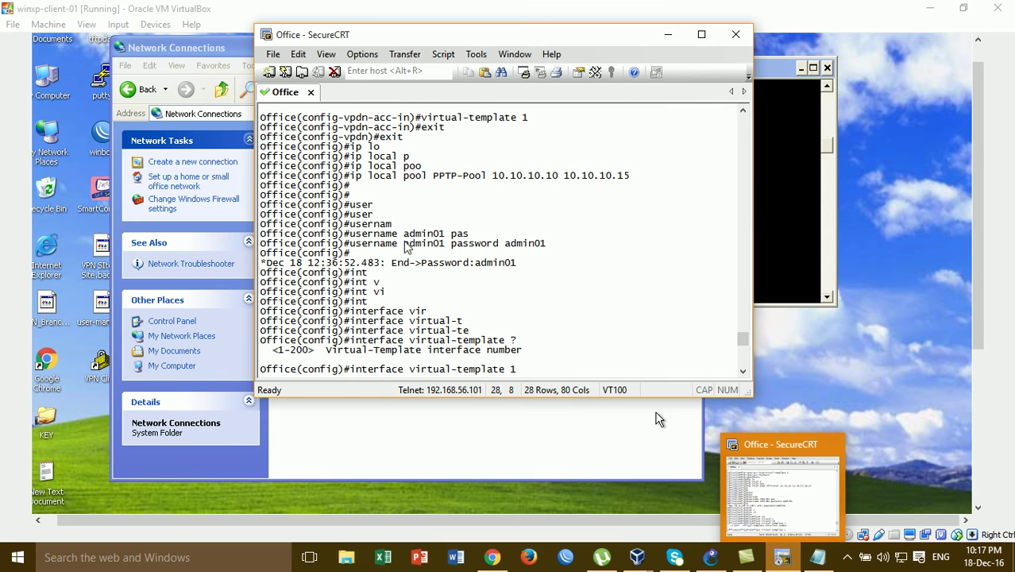
pyautogui.doubleClick(409, 243)
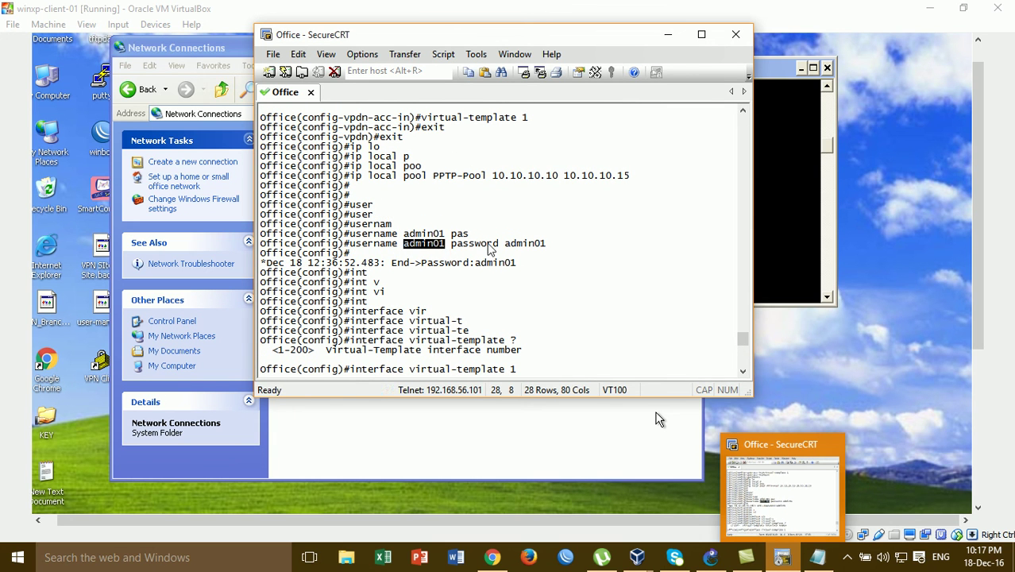
pyautogui.moveTo(499, 244); pyautogui.dragTo(596, 268)
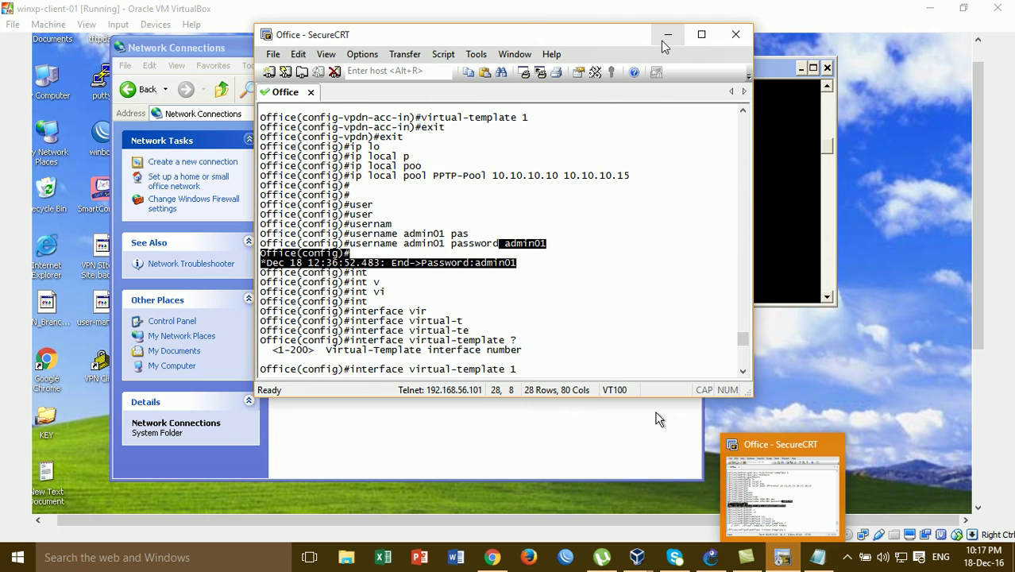
pyautogui.click(667, 34)
pyautogui.click(709, 557)
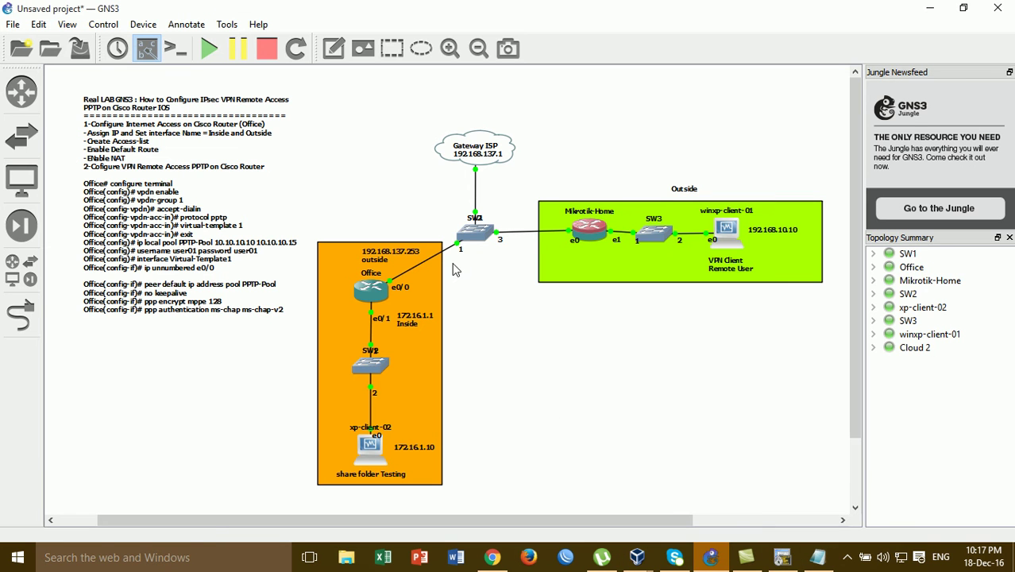
# - Add a canvas note below the config text listing the VPN username and password
pyautogui.click(334, 48)
pyautogui.click(81, 335)
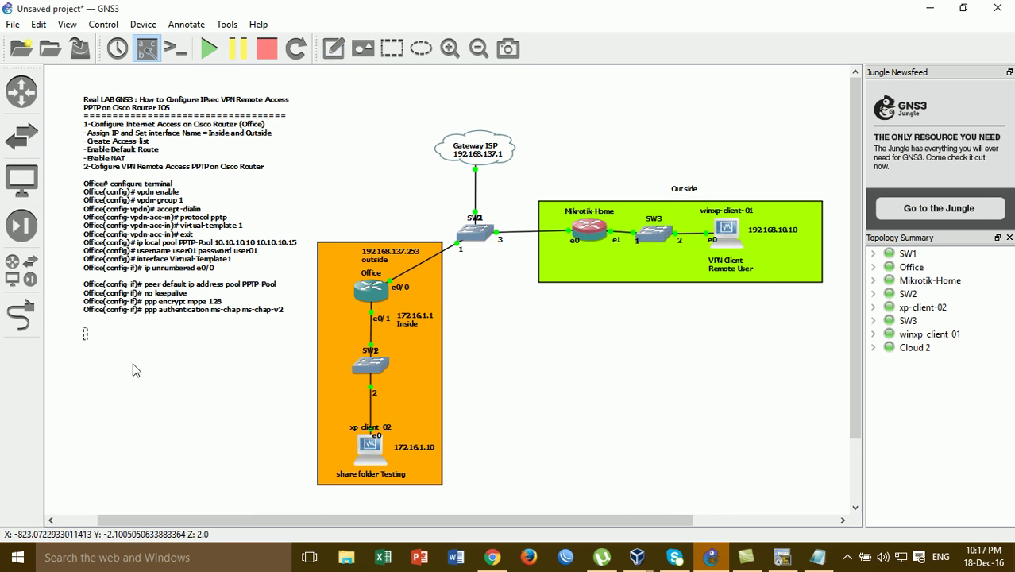
pyautogui.write('Note')
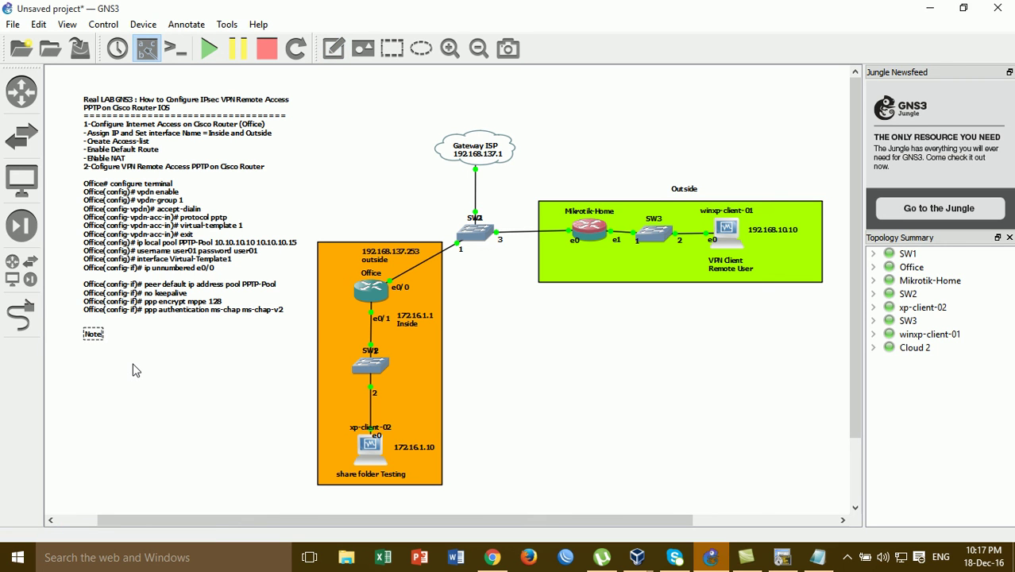
pyautogui.write('=')
pyautogui.write('user')
pyautogui.press('BackSpace')
pyautogui.press('BackSpace')
pyautogui.press('BackSpace')
pyautogui.press('BackSpace')
pyautogui.press('BackSpace')
pyautogui.press('Return')
pyautogui.write('username =a')
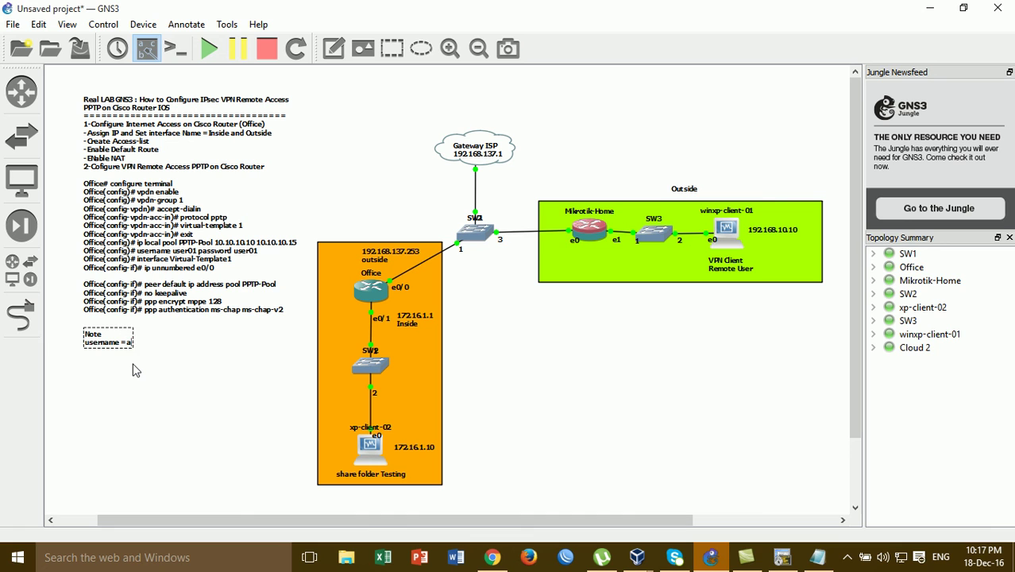
pyautogui.write('dmin01')
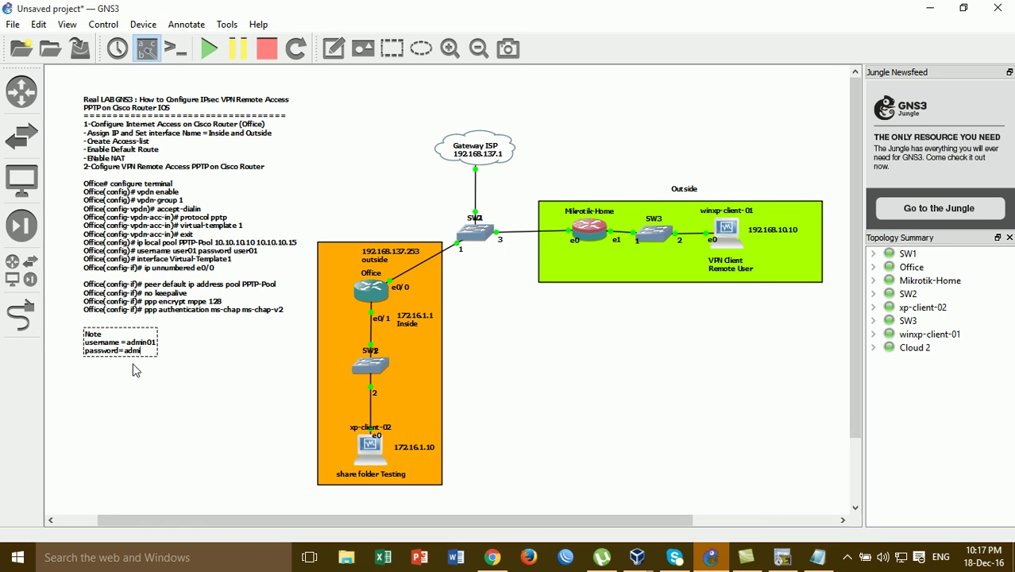
pyautogui.click(202, 390)
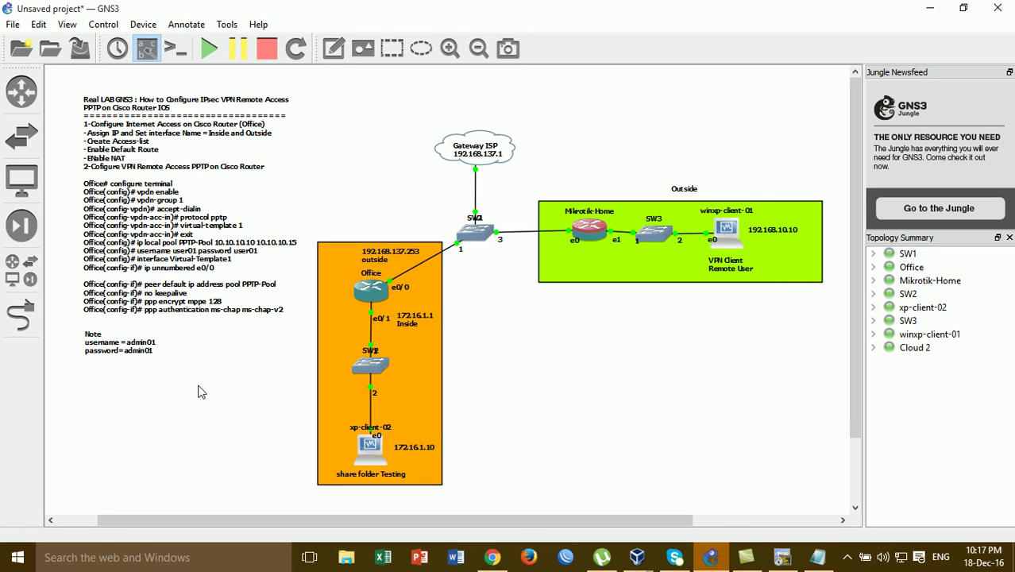
# - Connect vpn-client with the VPN credentials and bring the now-replying ping forward
pyautogui.moveTo(637, 556)
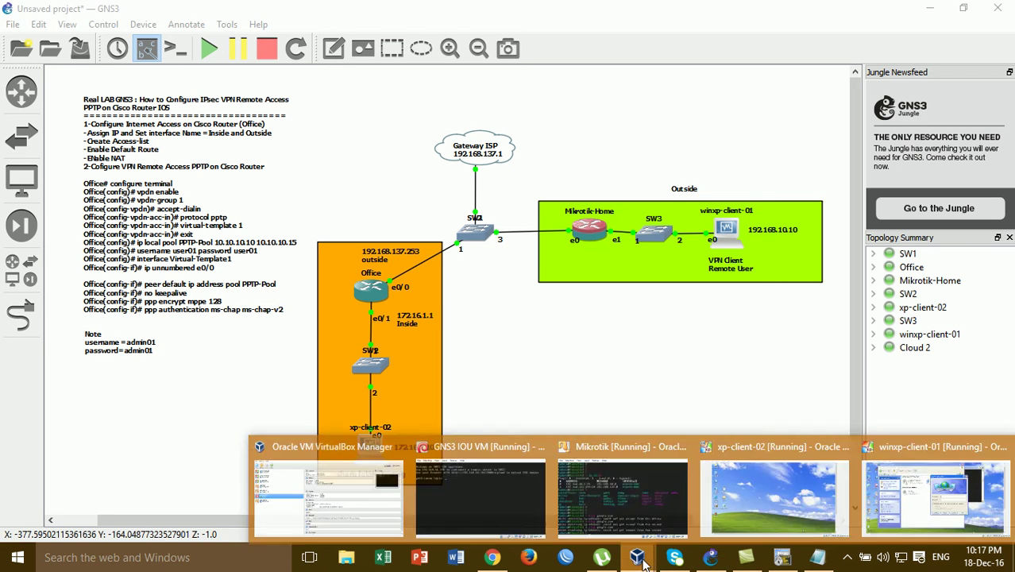
pyautogui.click(897, 500)
pyautogui.write('admin01')
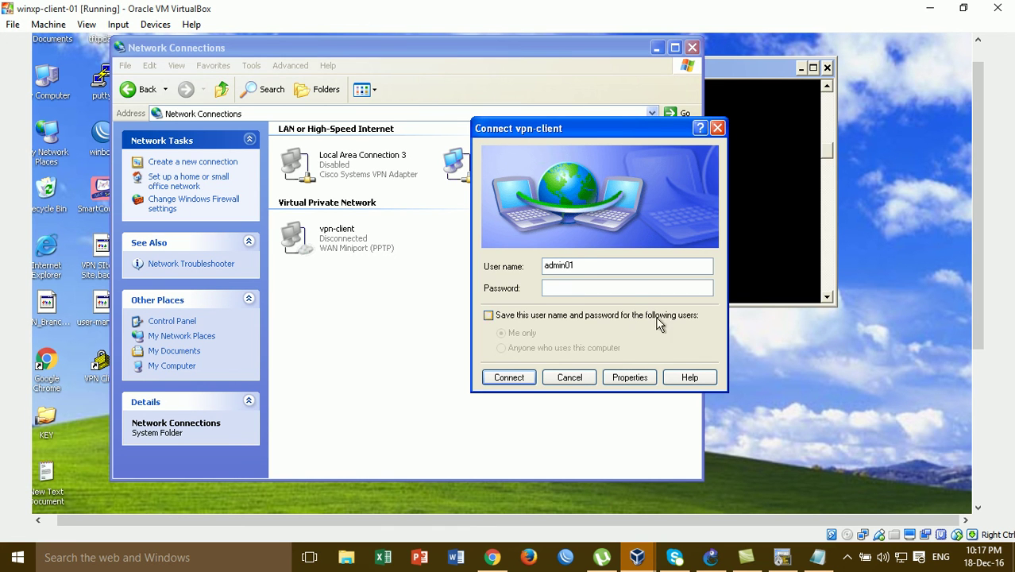
pyautogui.click(630, 288)
pyautogui.write('****')
pyautogui.click(520, 379)
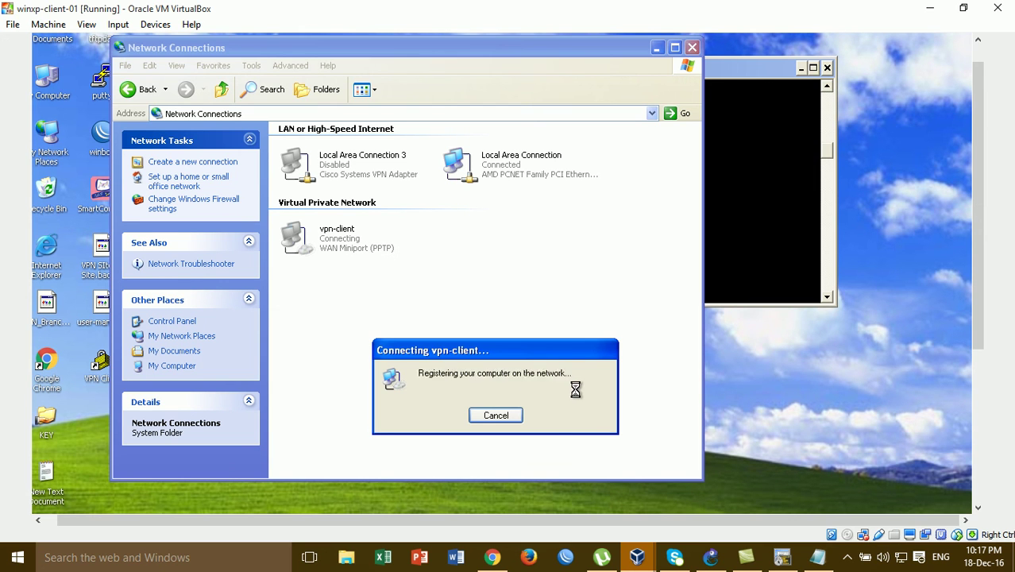
pyautogui.click(744, 178)
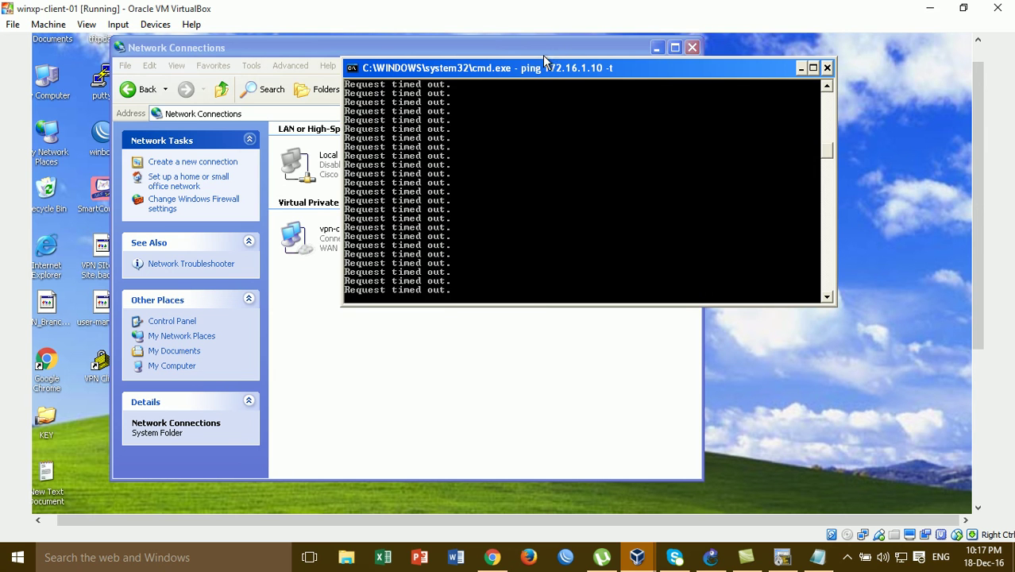
pyautogui.moveTo(529, 70); pyautogui.dragTo(665, 50)
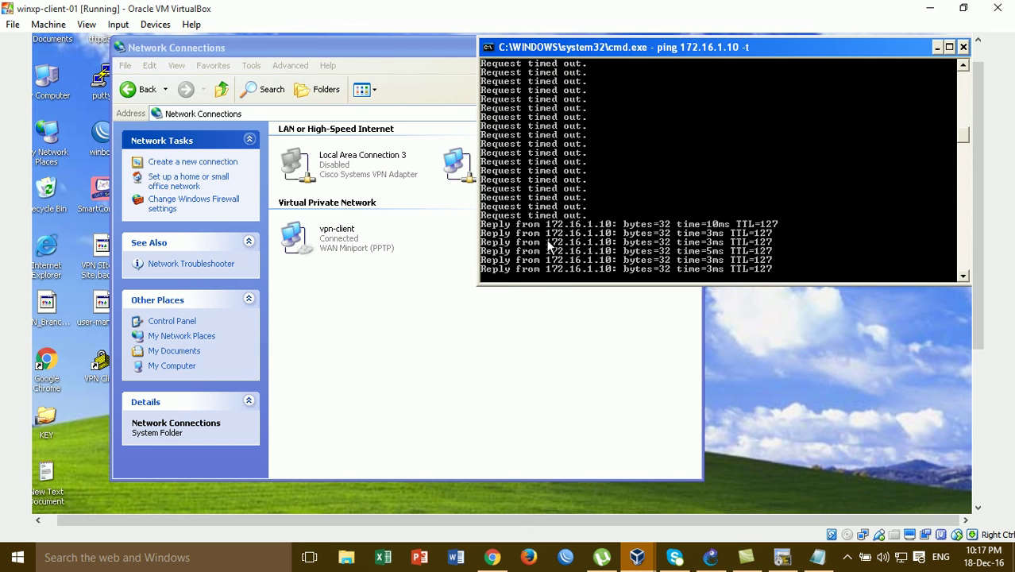
pyautogui.click(349, 238)
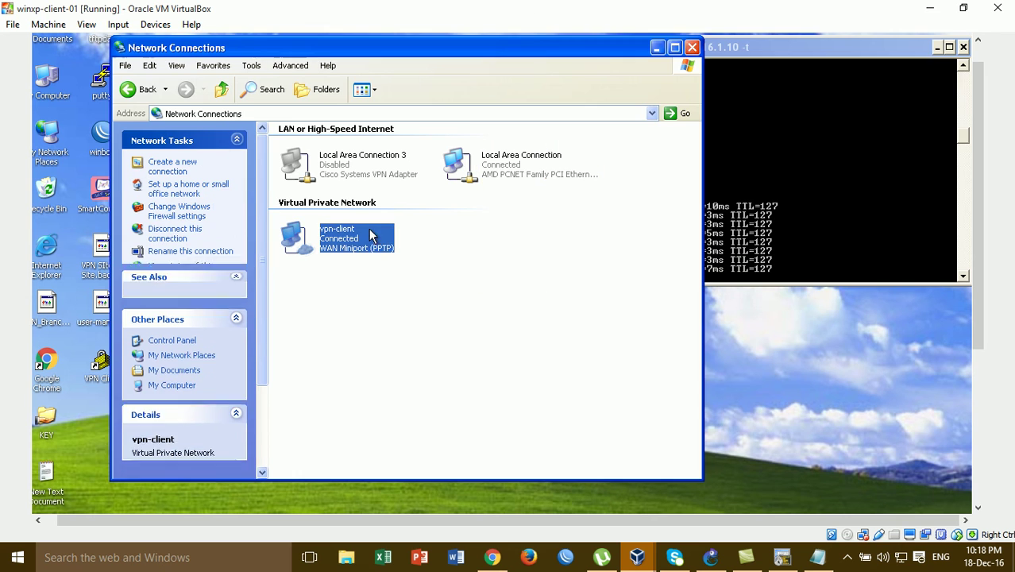
pyautogui.rightClick(344, 241)
pyautogui.click(357, 255)
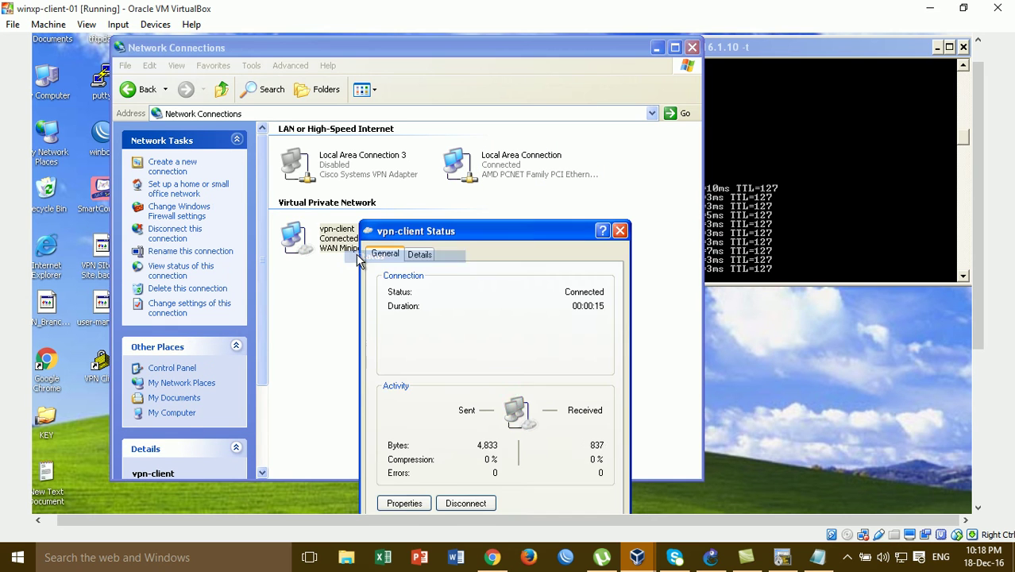
pyautogui.click(419, 254)
pyautogui.moveTo(458, 232); pyautogui.dragTo(374, 51)
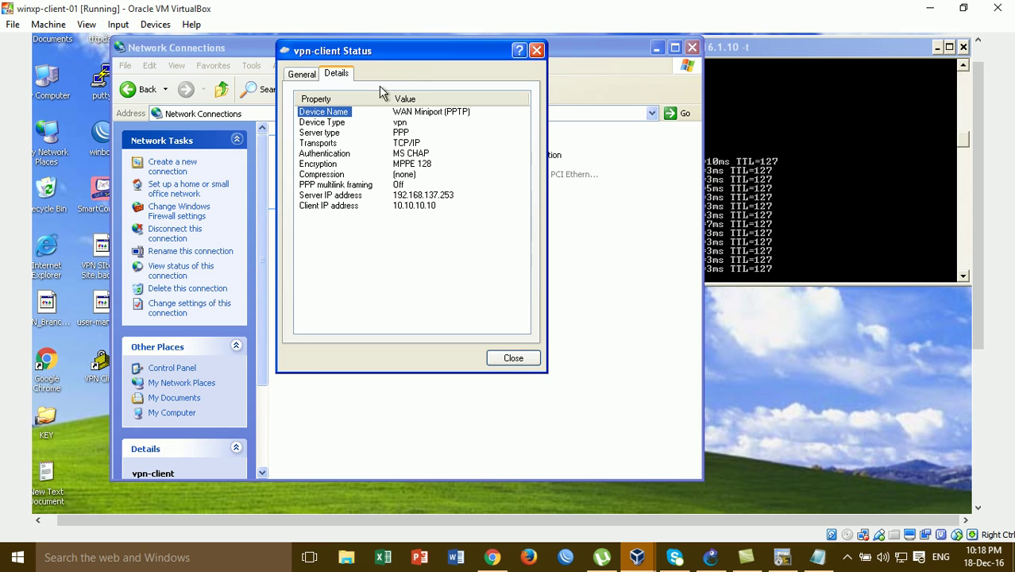
pyautogui.click(418, 216)
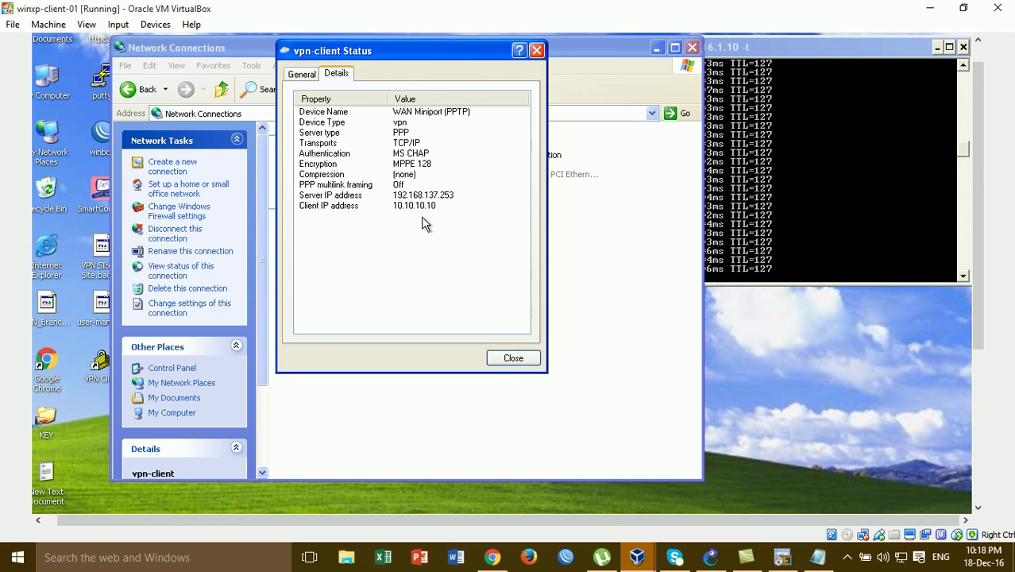
# - Stop the continuous ping and ping the router's inside address 172.16.1.1
pyautogui.click(515, 359)
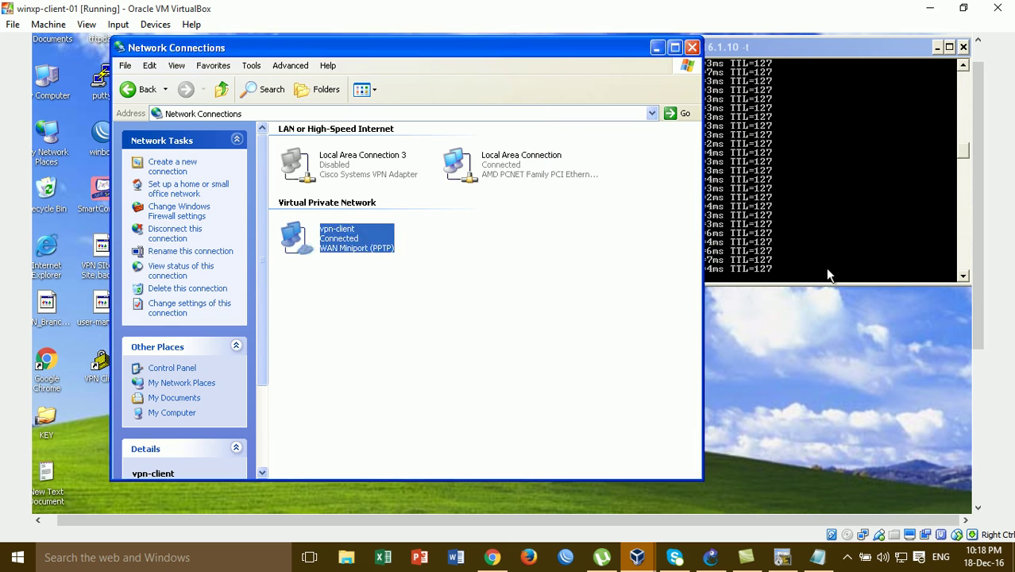
pyautogui.click(825, 266)
pyautogui.hotkey('ctrl', 'c')
pyautogui.press('Up')
pyautogui.press('BackSpace')
pyautogui.press('BackSpace')
pyautogui.press('BackSpace')
pyautogui.press('BackSpace')
pyautogui.press('Return')
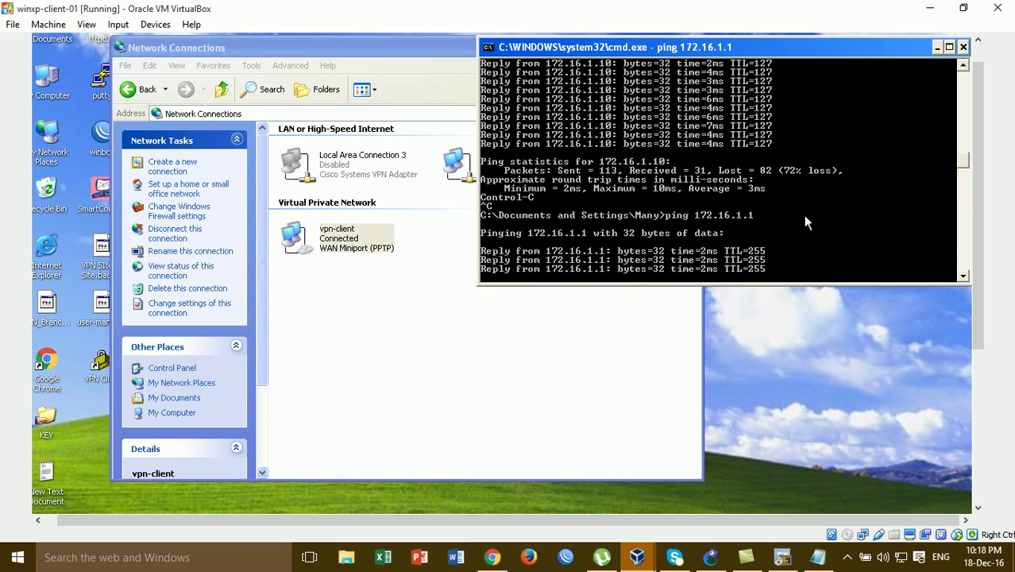
# - Ping 172.16.1.10 successfully and close the command prompt
pyautogui.press('Up')
pyautogui.write('0')
pyautogui.press('Return')
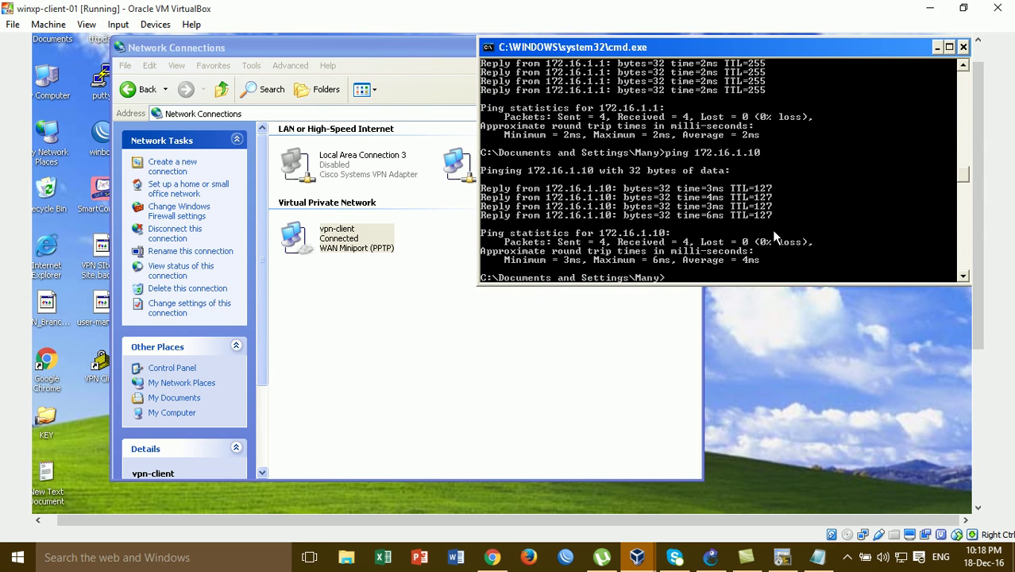
pyautogui.click(963, 50)
pyautogui.click(693, 48)
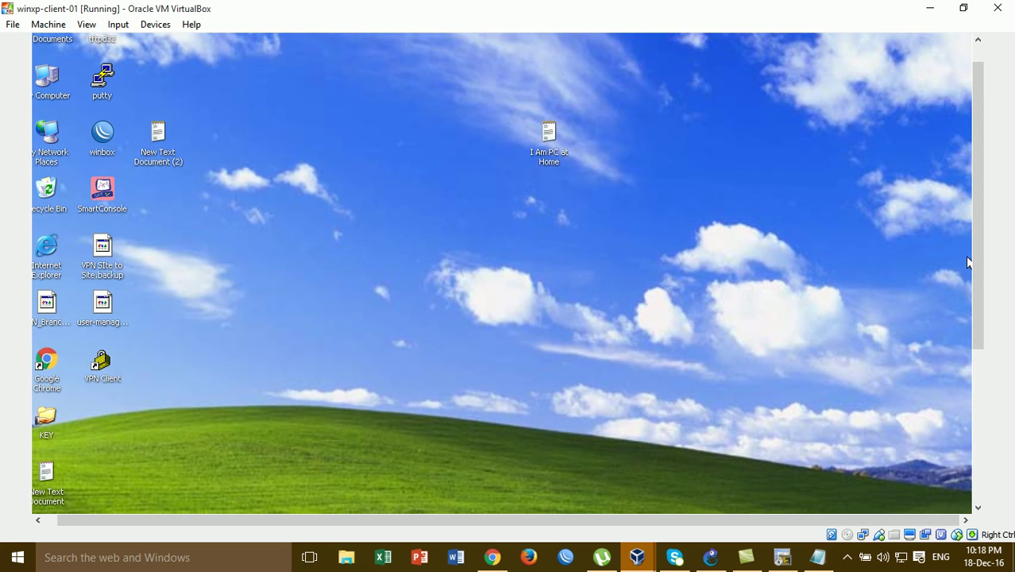
pyautogui.scroll(-5, 978, 262)
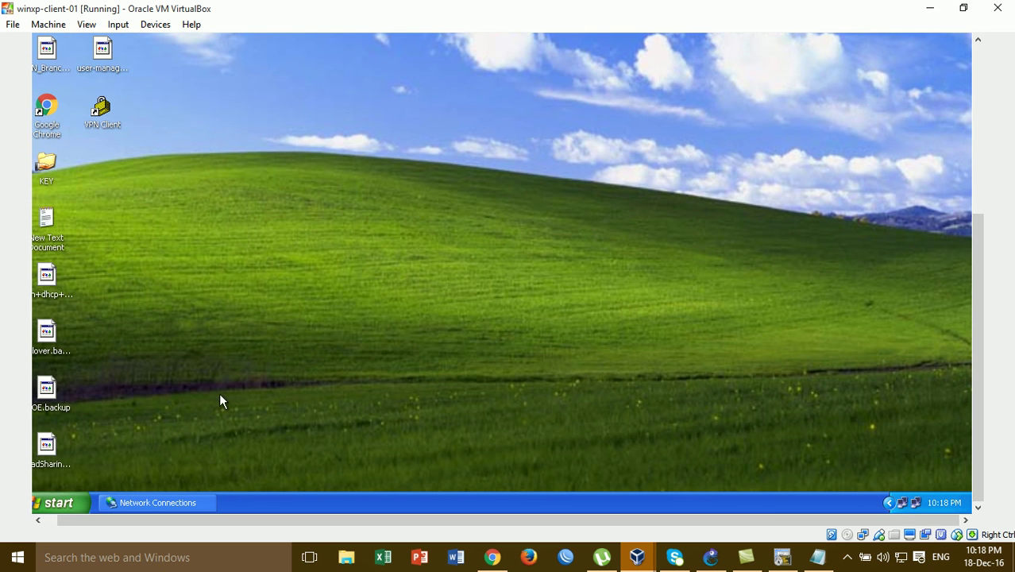
pyautogui.press('super+r')
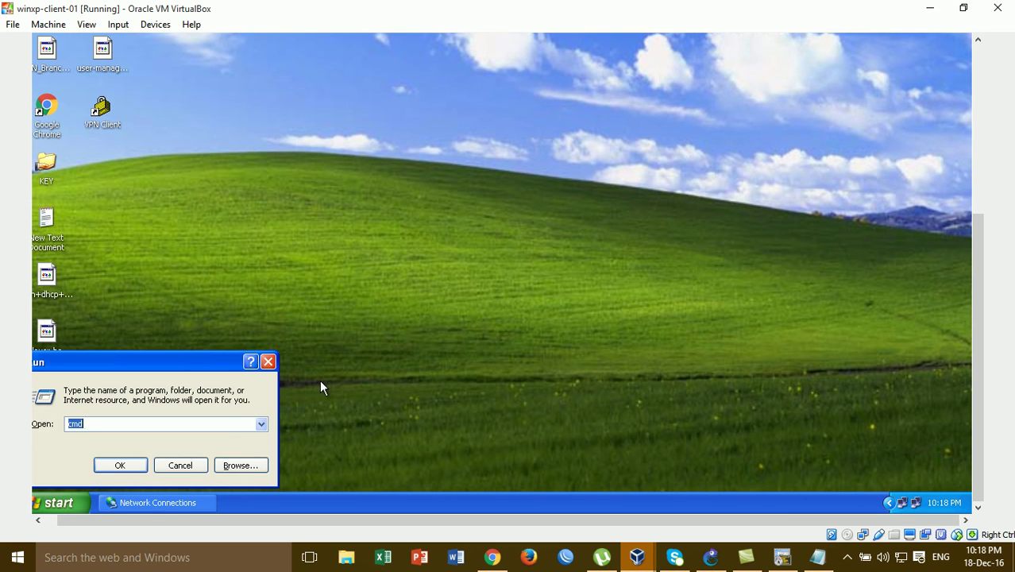
pyautogui.write('\\\\')
pyautogui.press('Down')
pyautogui.press('Return')
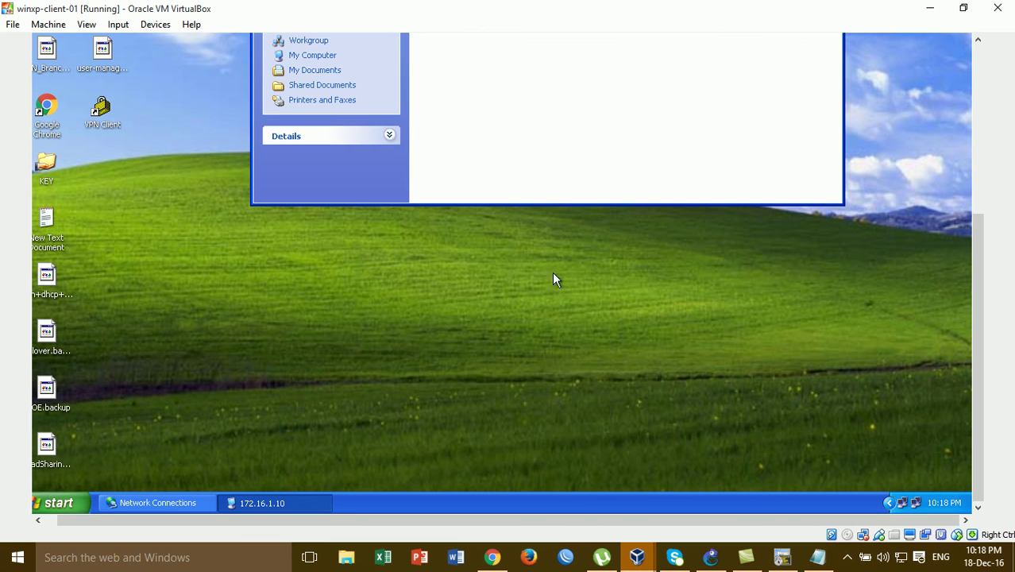
pyautogui.click(980, 119)
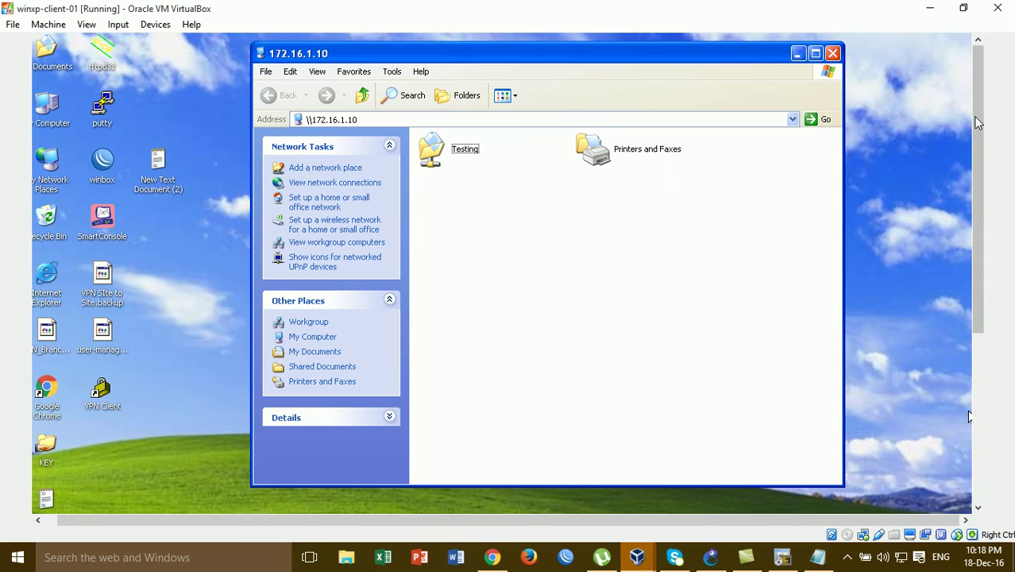
pyautogui.click(450, 158)
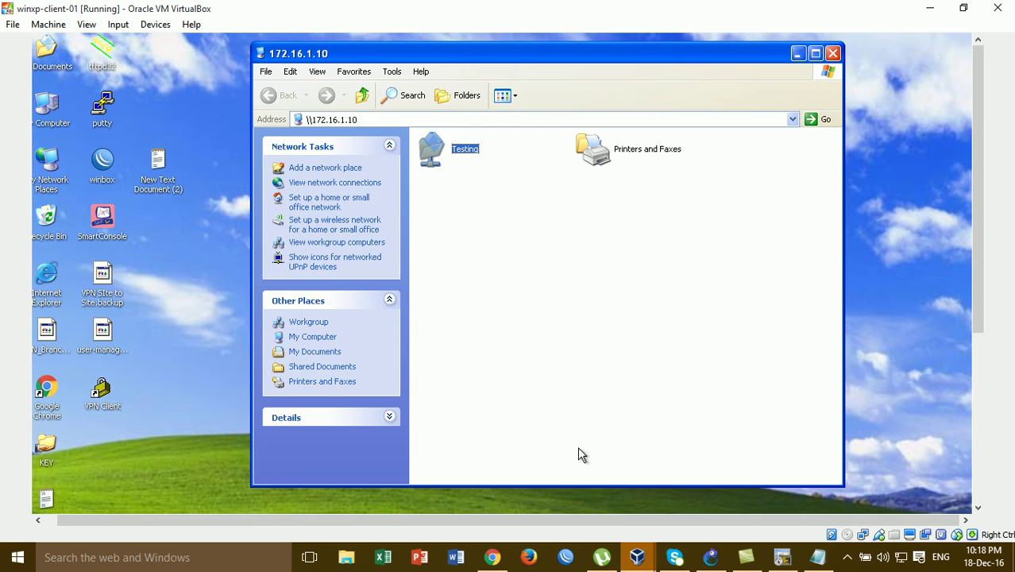
pyautogui.click(704, 562)
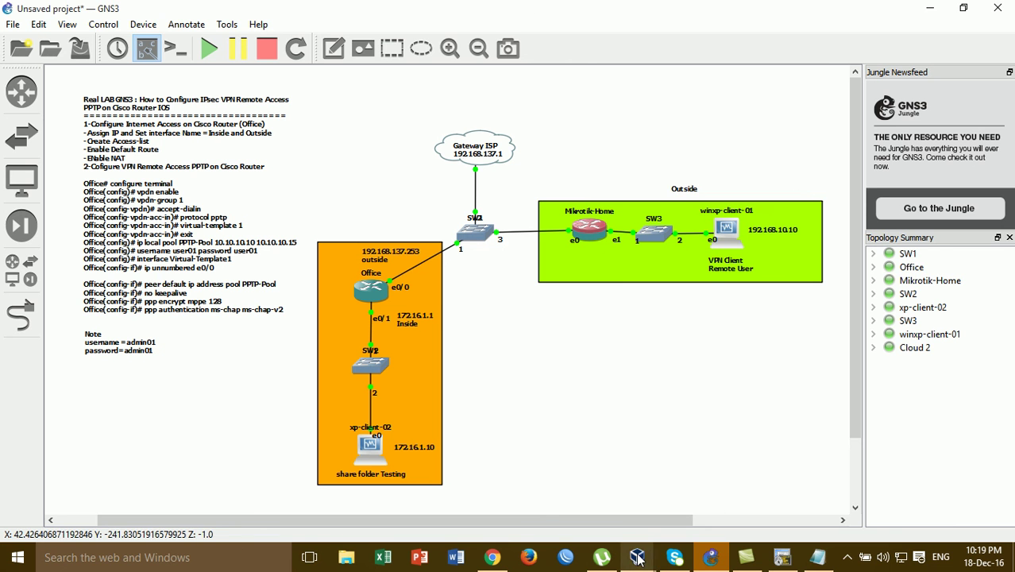
pyautogui.moveTo(655, 560)
pyautogui.click(910, 518)
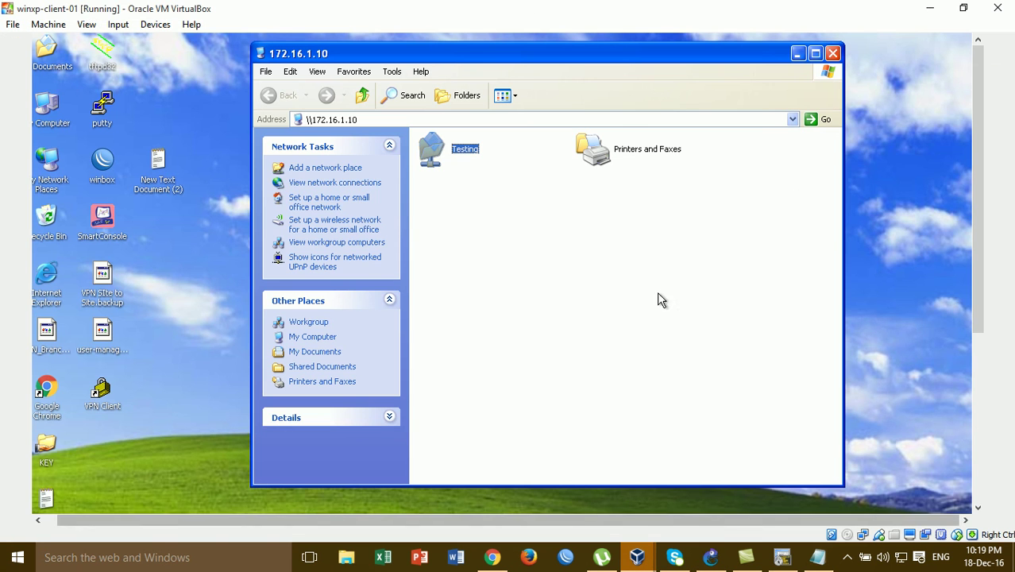
pyautogui.doubleClick(469, 149)
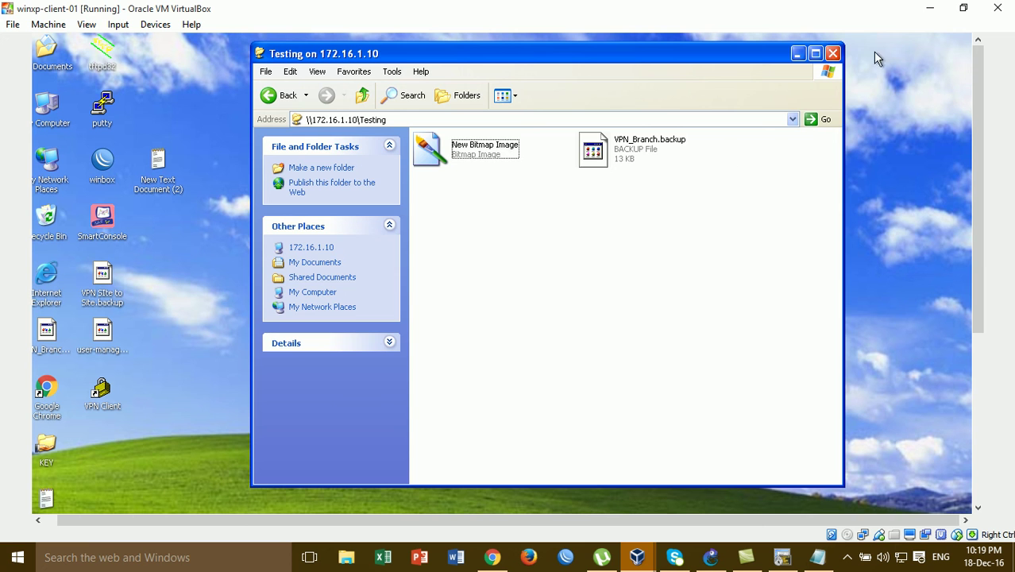
pyautogui.click(833, 53)
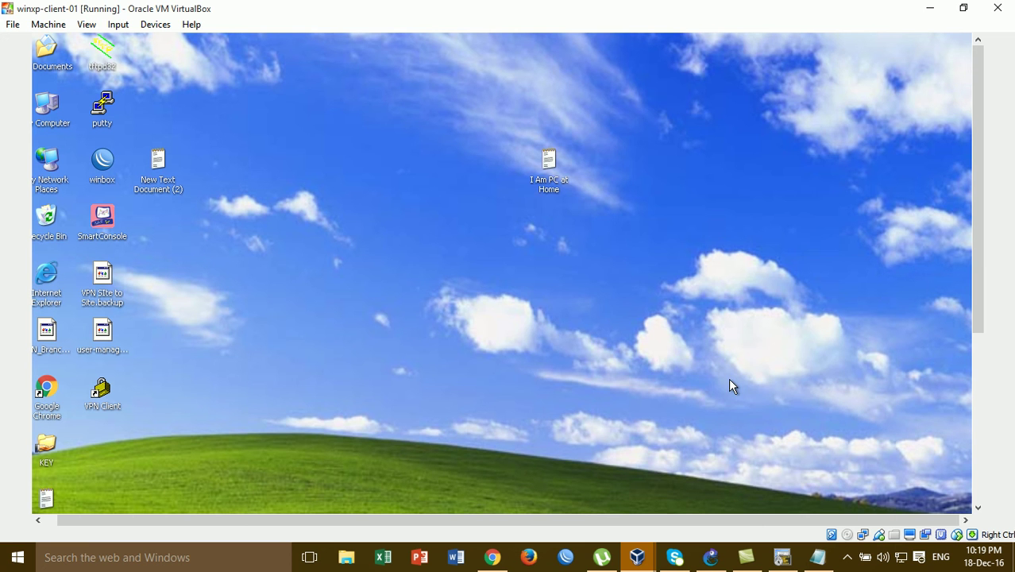
pyautogui.click(978, 418)
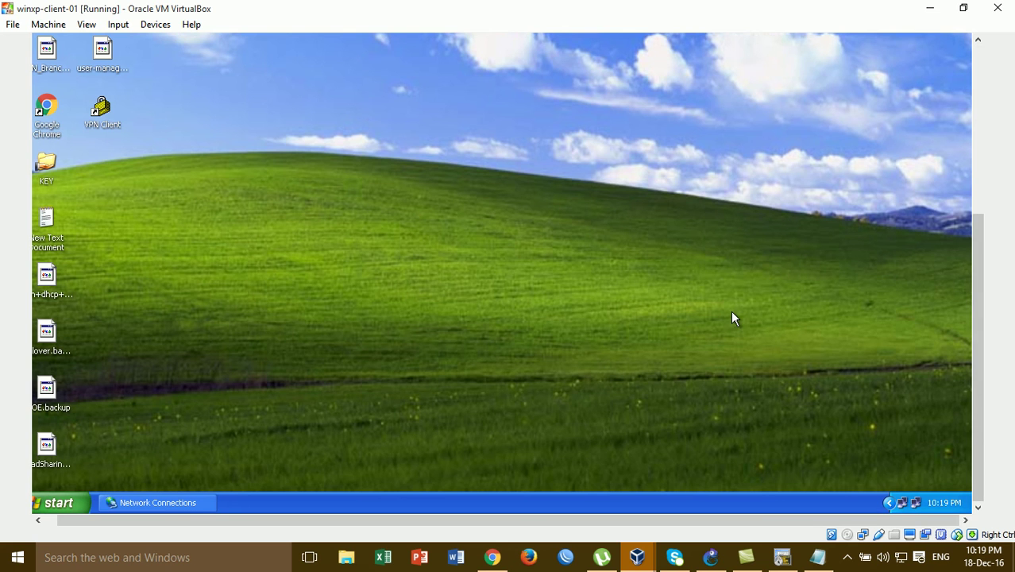
# - Open Remote Desktop via mstsc to 172.16.1.10 and log on with the account password
pyautogui.press('super+r')
pyautogui.write('ms')
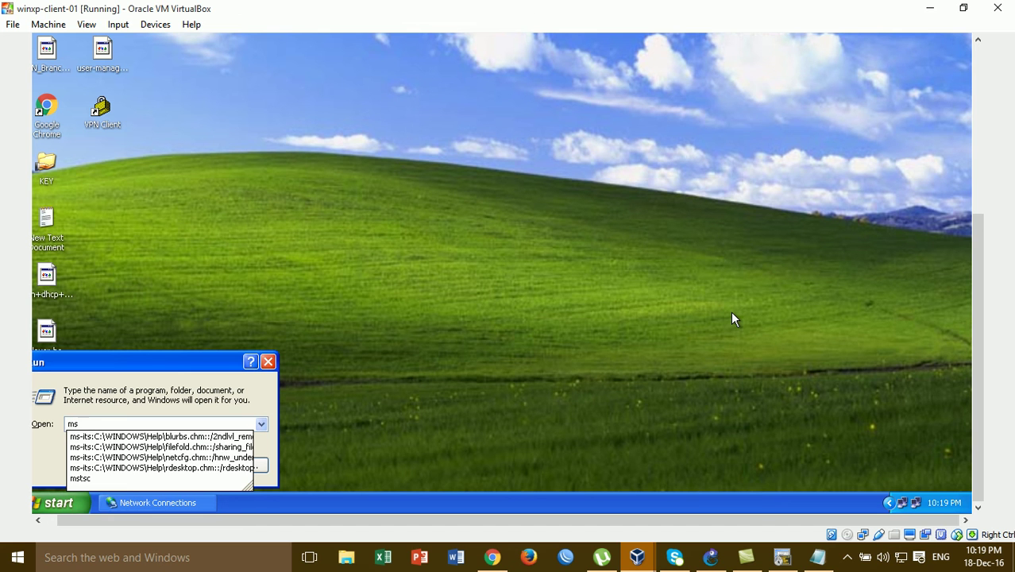
pyautogui.write('tsc')
pyautogui.press('Return')
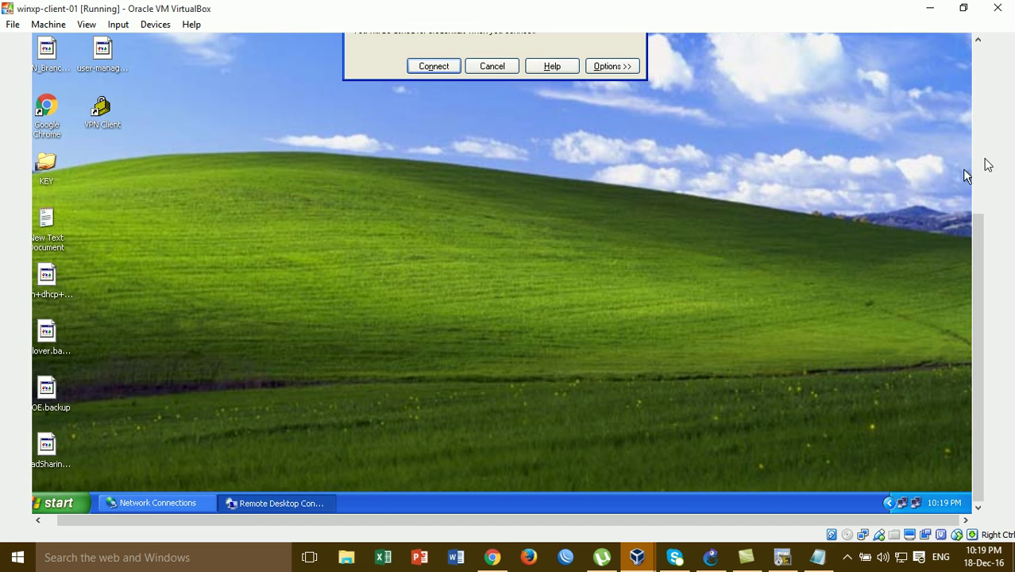
pyautogui.click(977, 145)
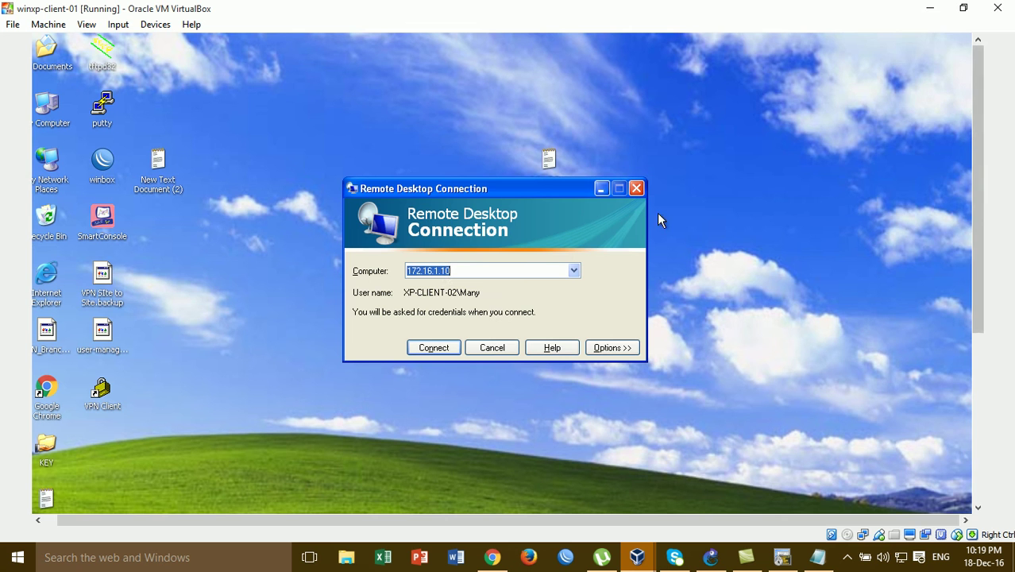
pyautogui.click(445, 348)
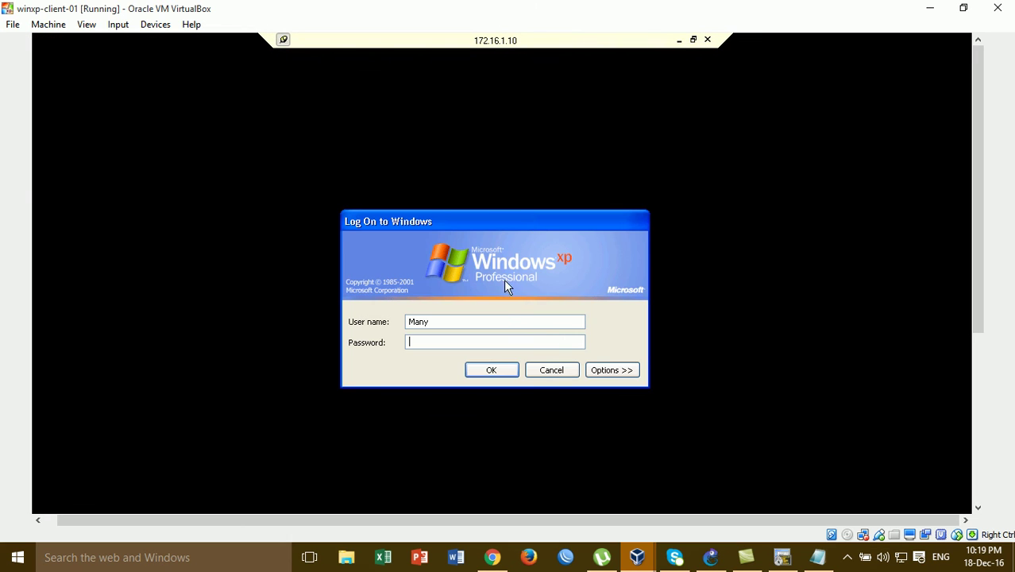
pyautogui.write('1')
pyautogui.press('Return')
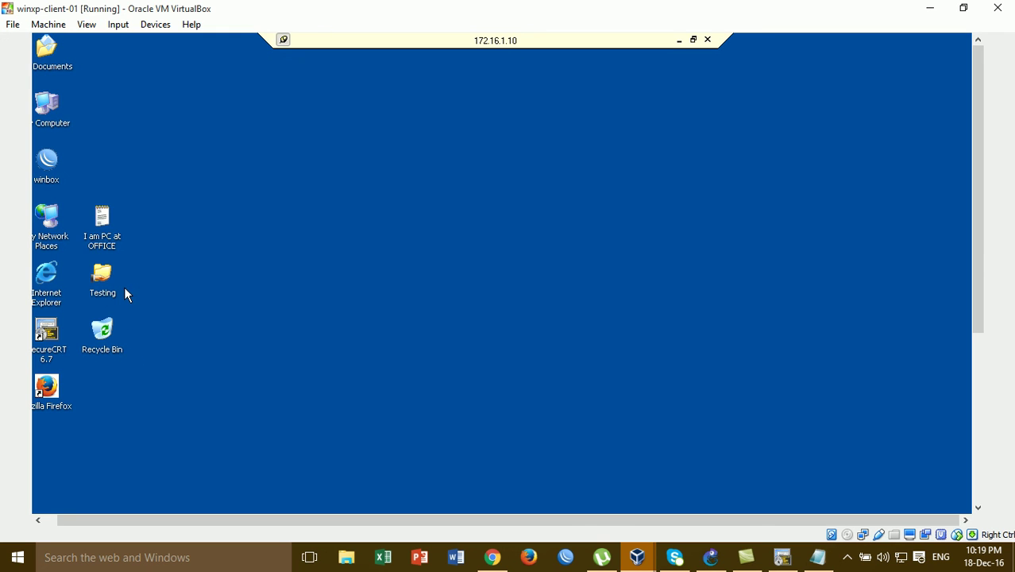
# - Open and close the office PC's Testing folder, then request disconnecting the Remote Desktop session
pyautogui.click(105, 237)
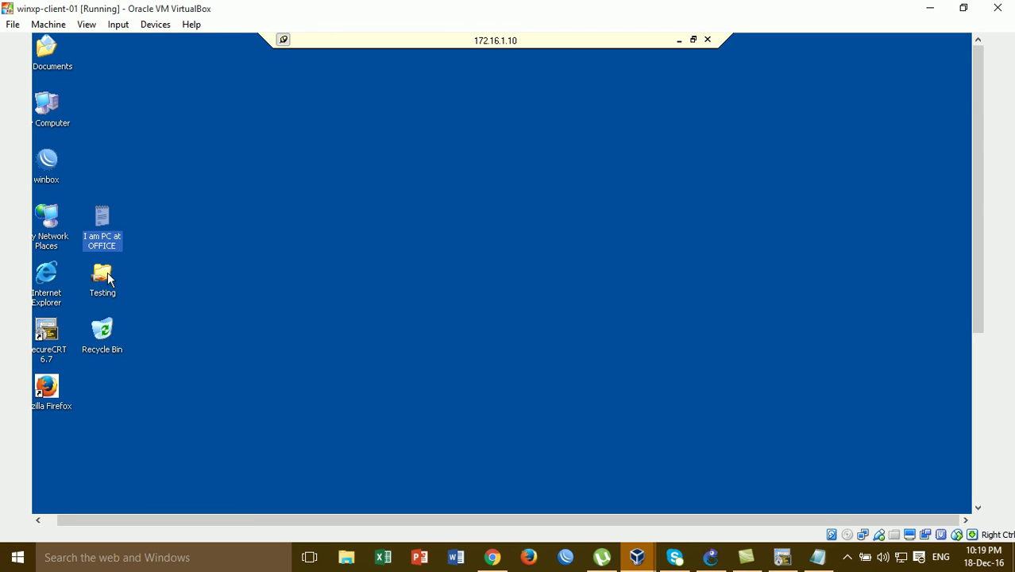
pyautogui.click(110, 278)
pyautogui.doubleClick(108, 276)
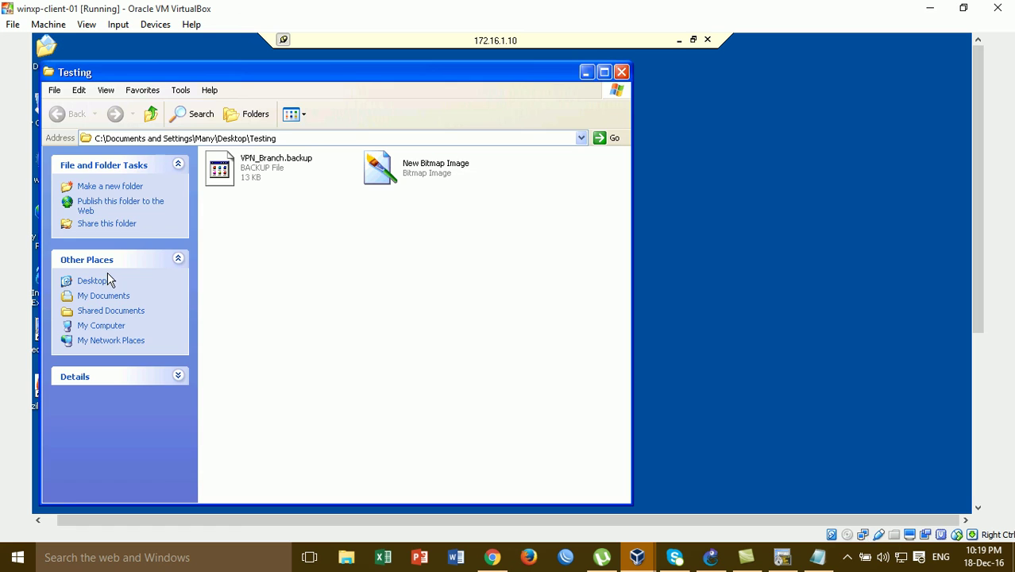
pyautogui.click(622, 73)
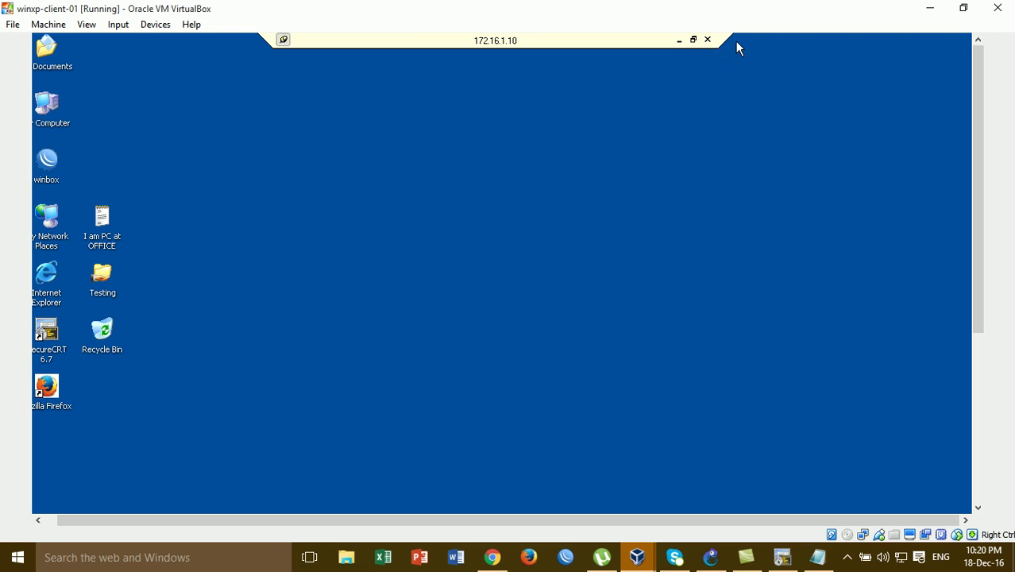
pyautogui.click(707, 39)
# - Confirm the Remote Desktop disconnect, close Network Connections, and refresh the XP desktop
pyautogui.click(552, 447)
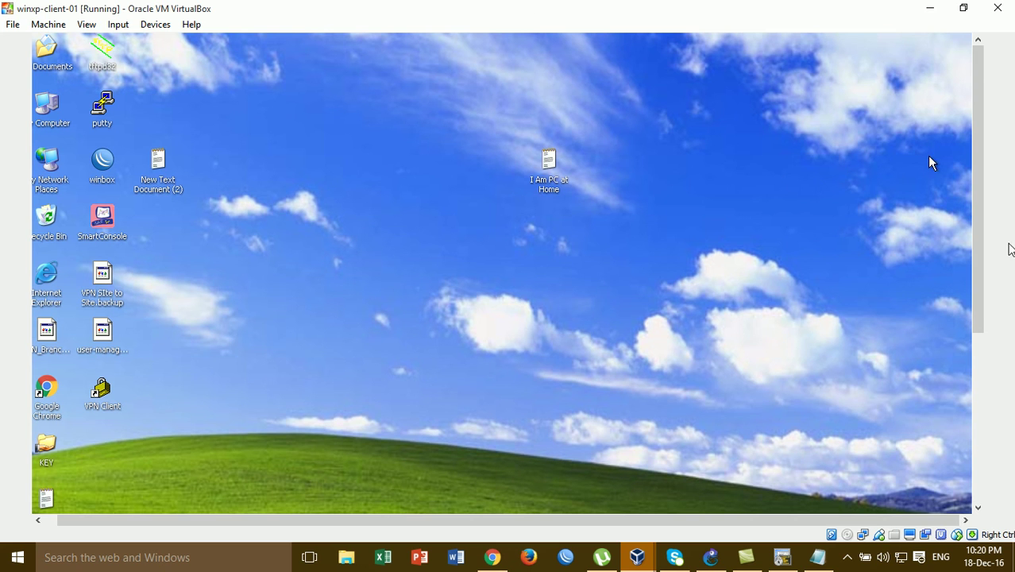
pyautogui.click(976, 383)
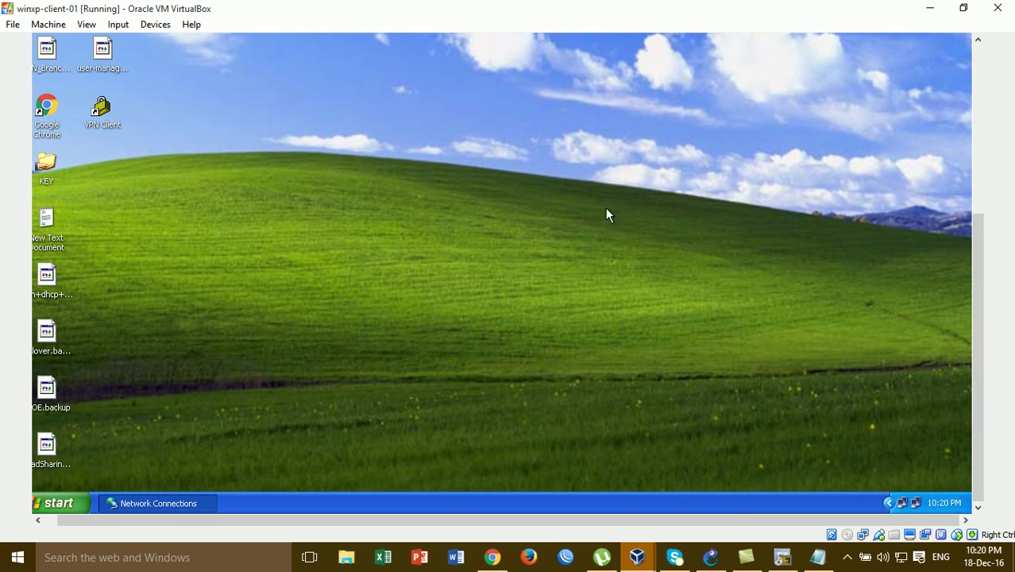
pyautogui.click(192, 501)
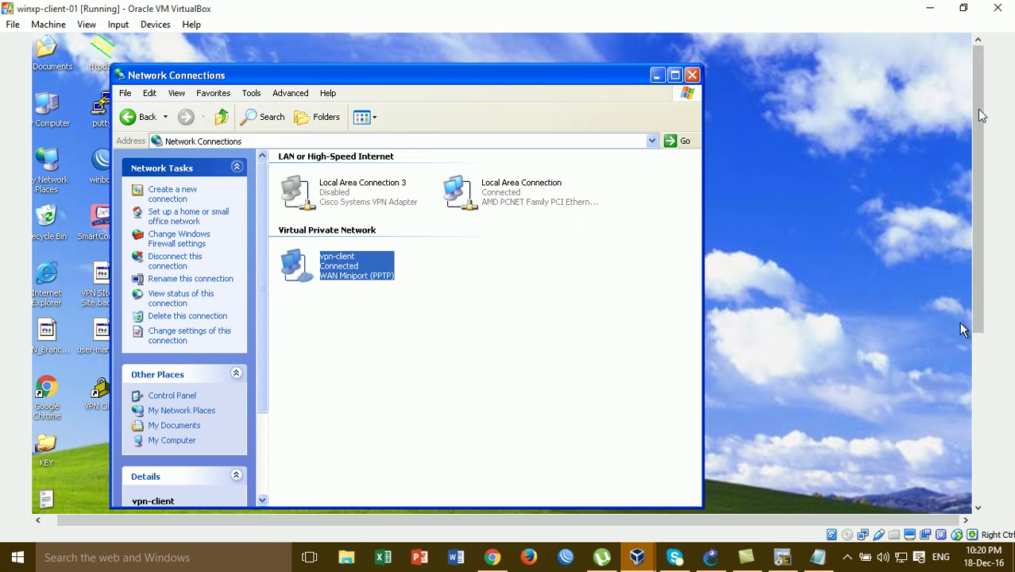
pyautogui.click(977, 112)
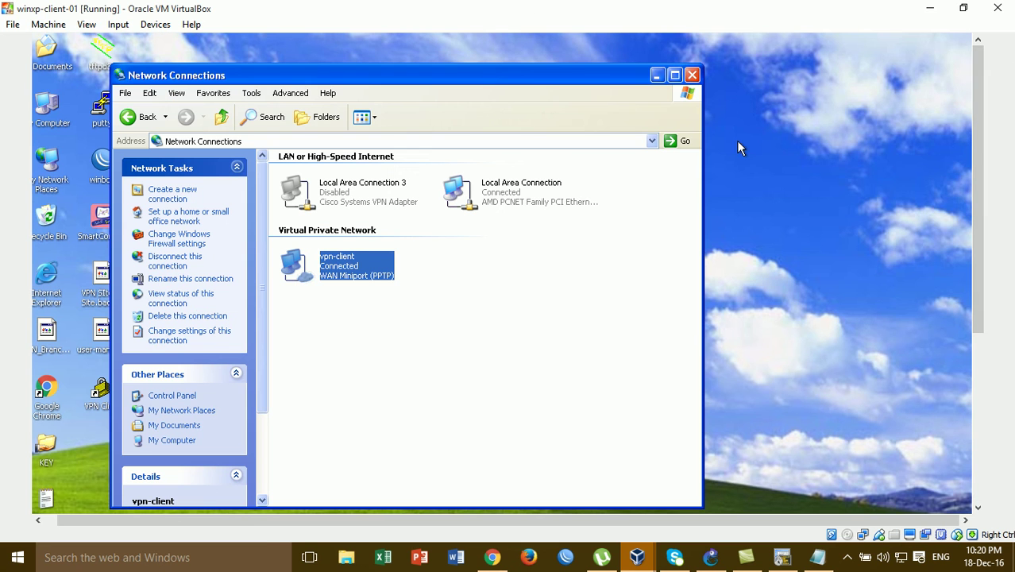
pyautogui.click(692, 75)
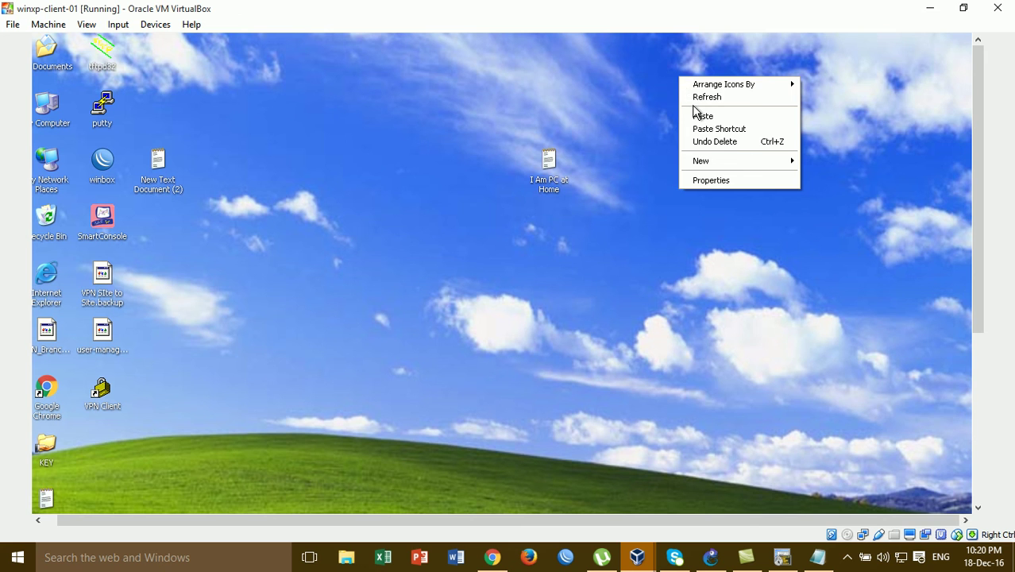
pyautogui.click(701, 97)
# - Minimize the winxp-client-01, GNS3 and xp-client-02 windows and show the hidden tray icons
pyautogui.click(929, 8)
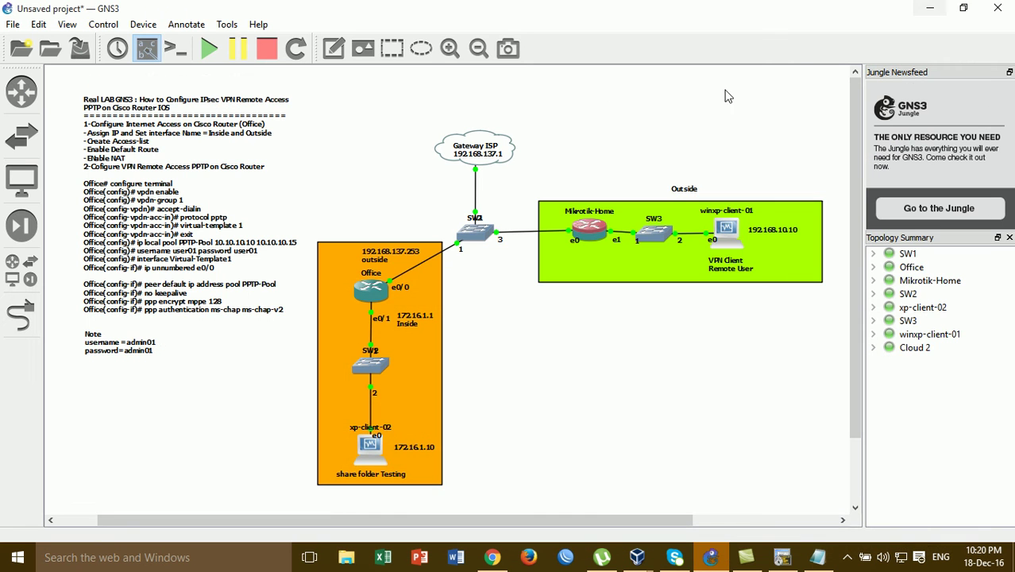
pyautogui.click(930, 10)
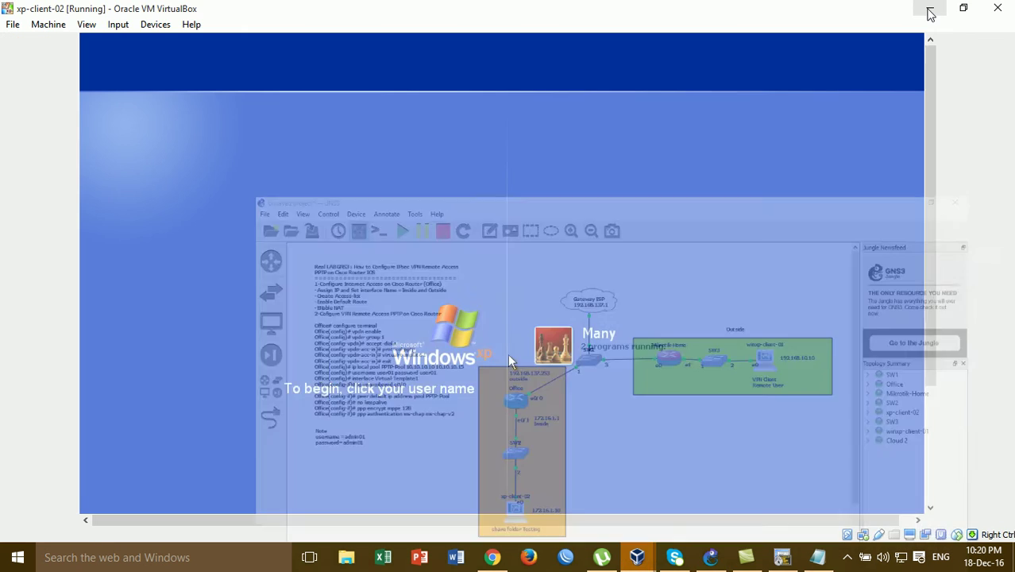
pyautogui.click(922, 8)
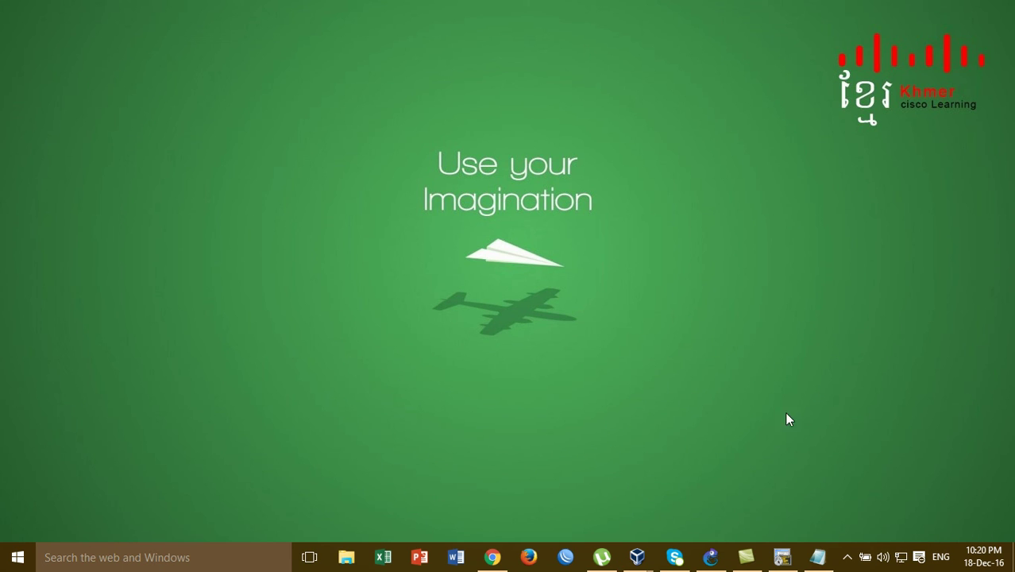
pyautogui.click(847, 556)
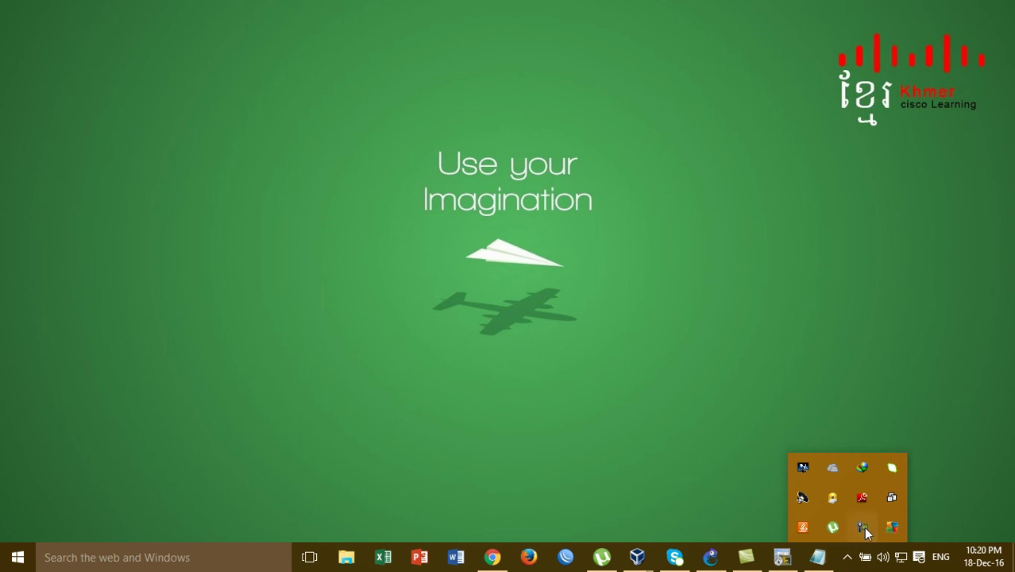